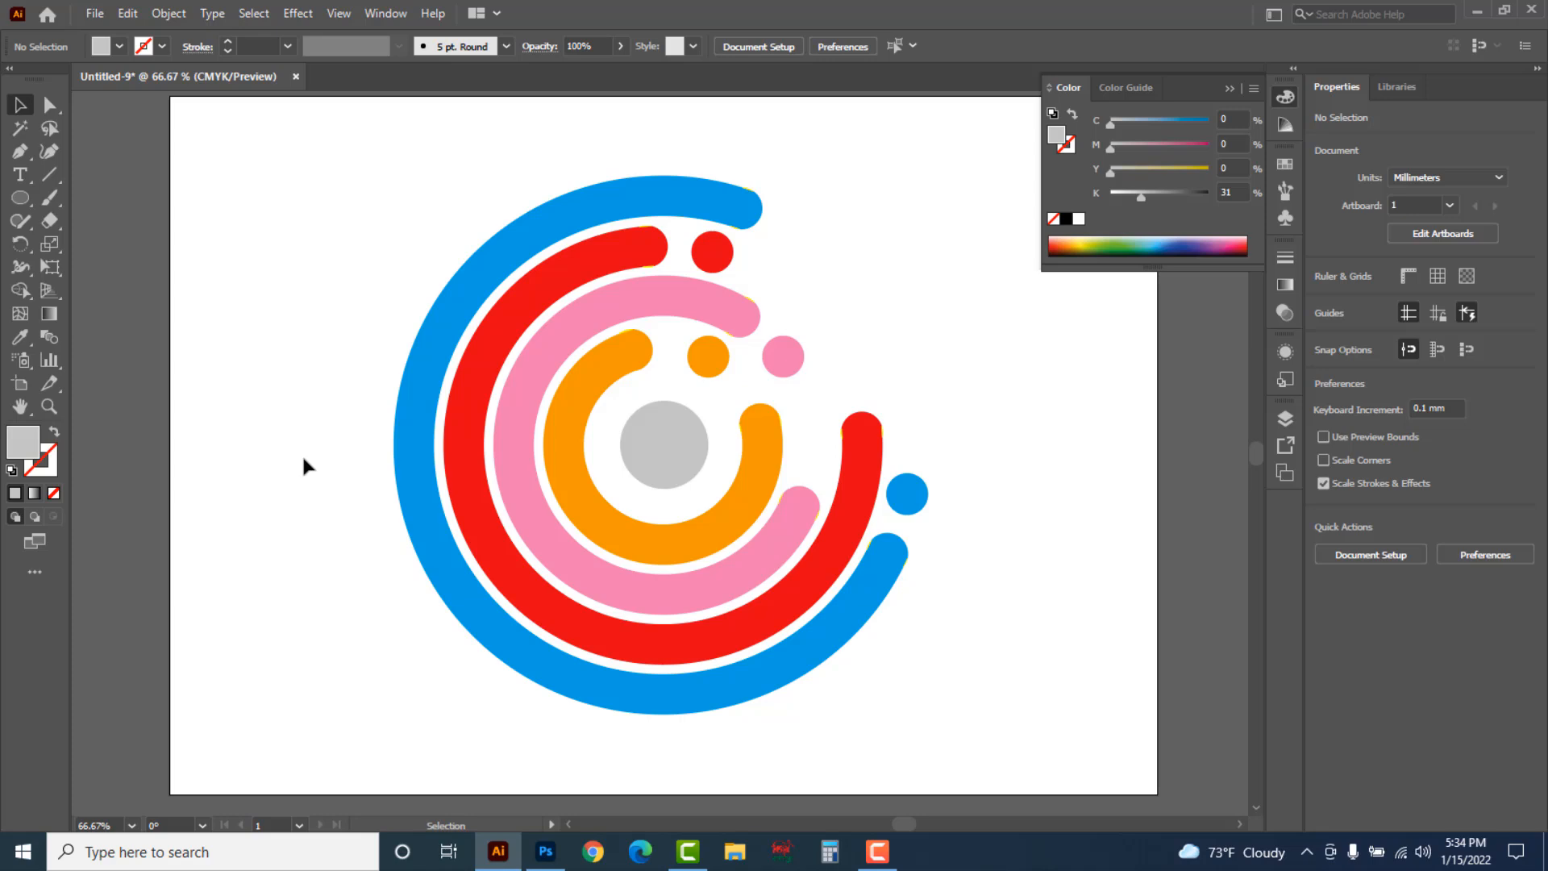
Examine the finished concentric-ring logo artwork and its 3D glass window mockup in Photoshop
left_click_drag(287, 151, 1008, 682)
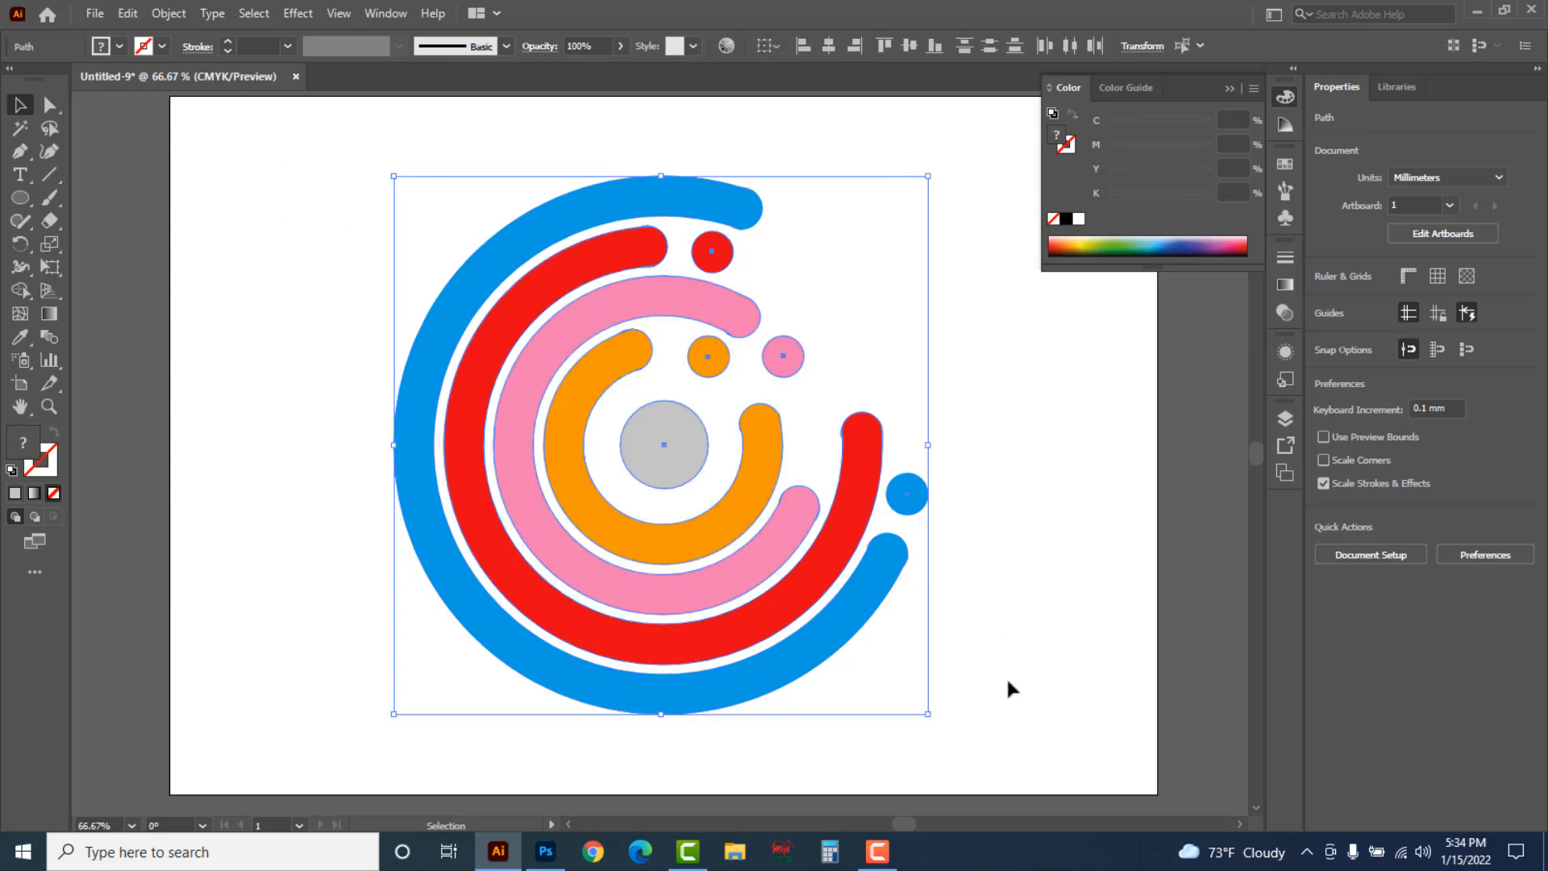
left_click(1003, 597)
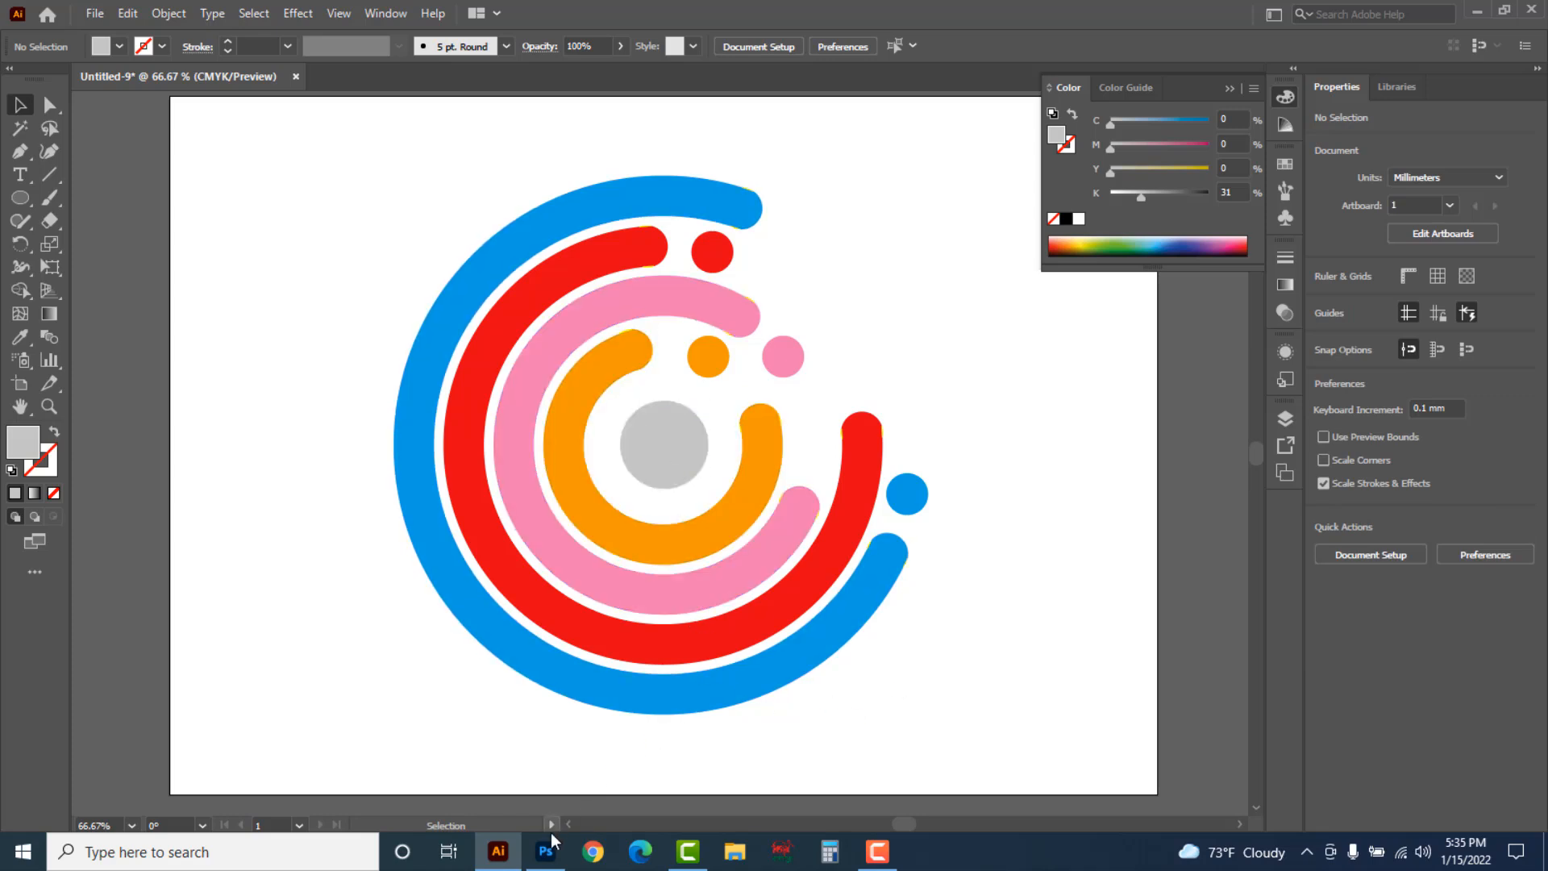
left_click(541, 860)
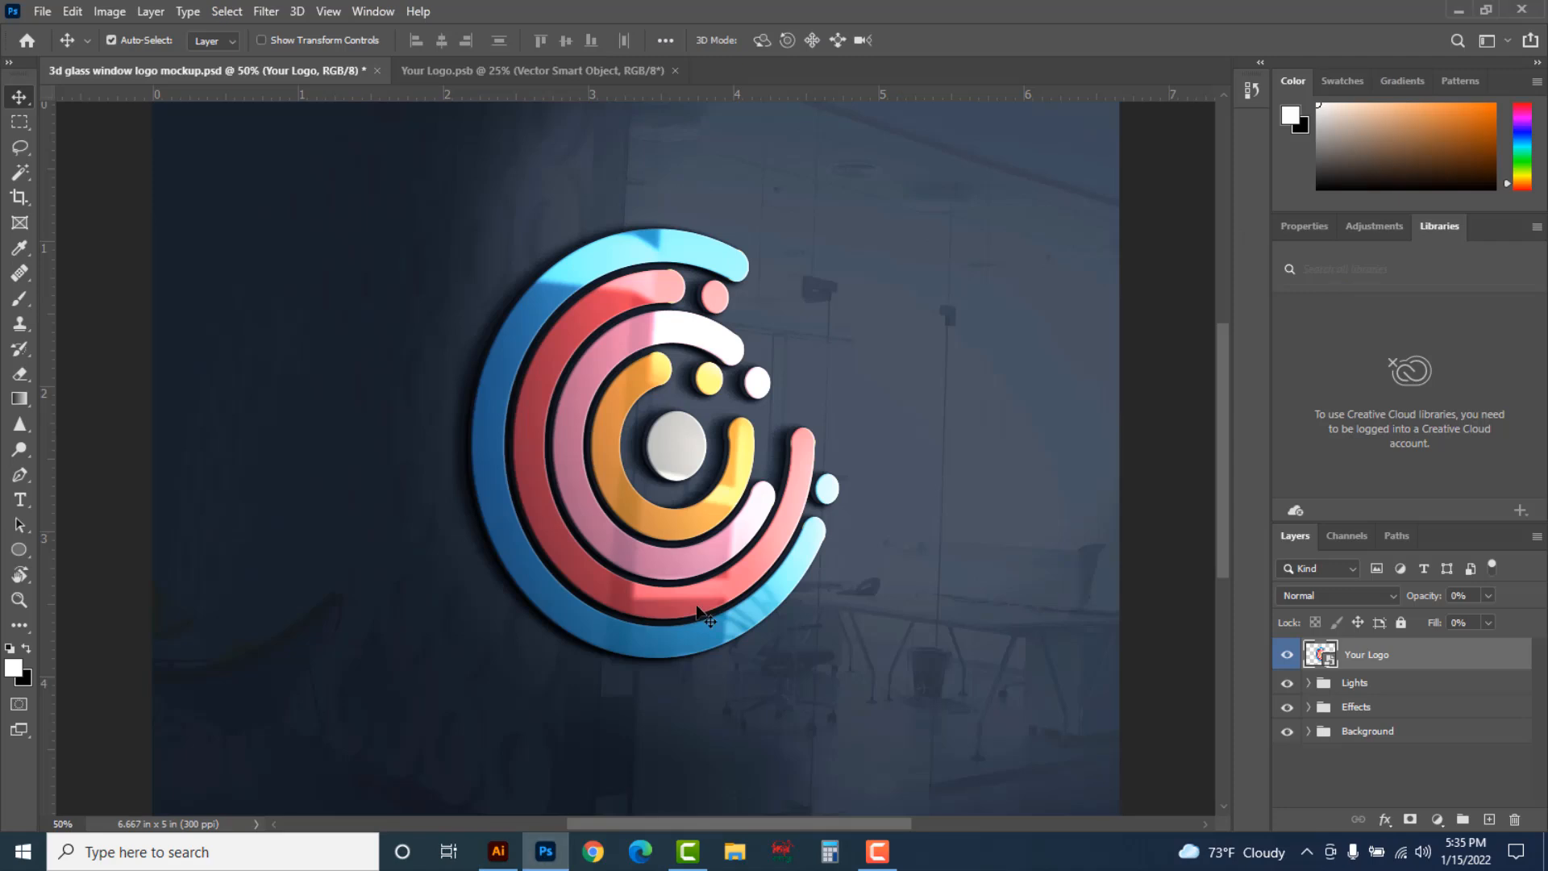
left_click(873, 322, "ctrl")
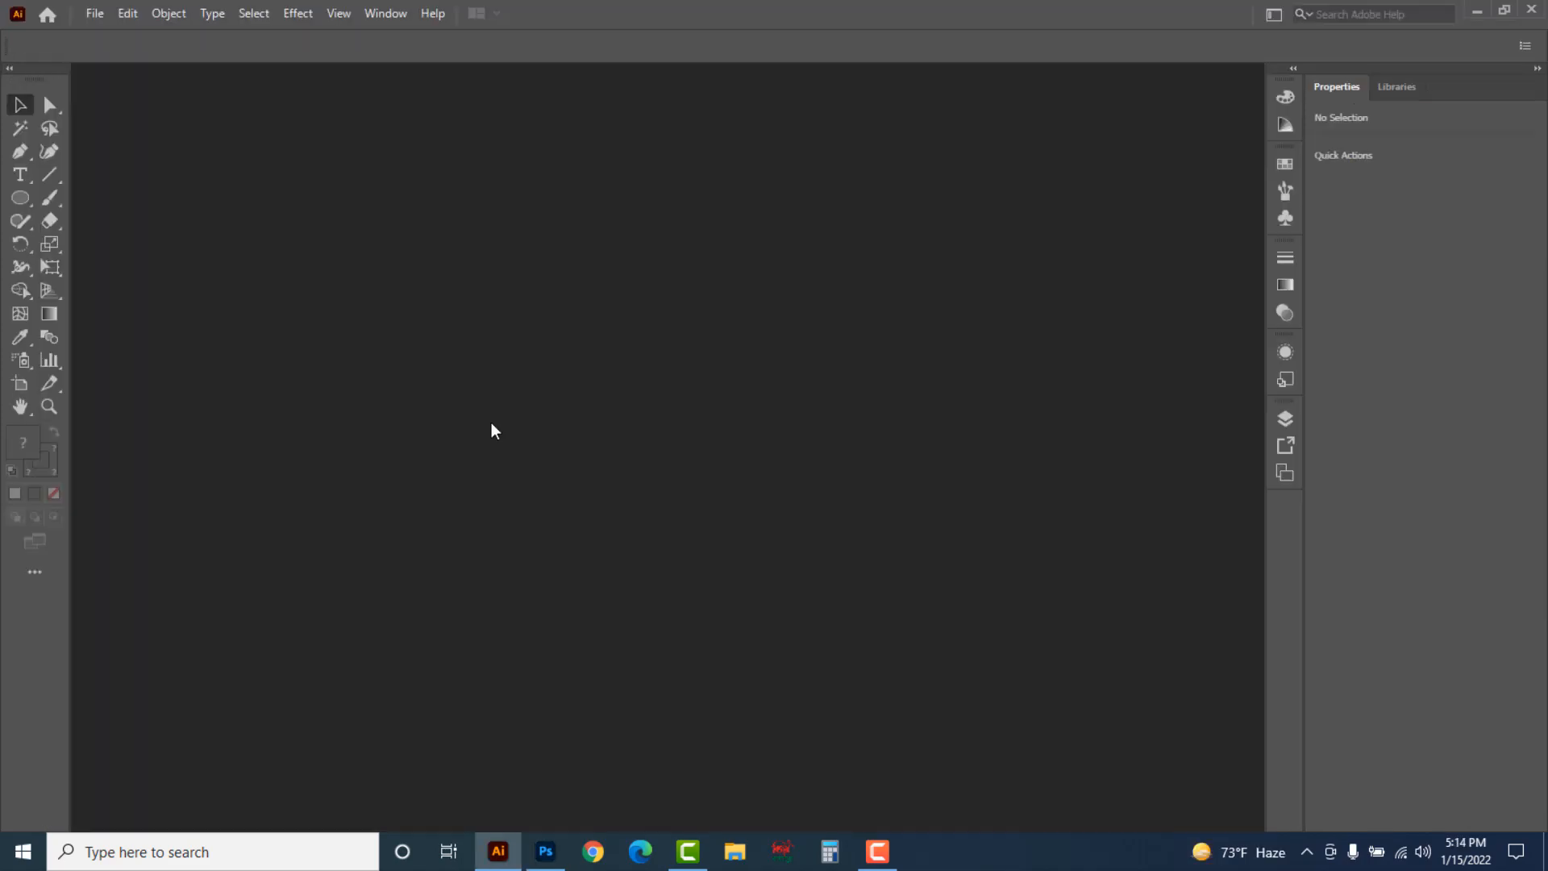
Create a new A4 landscape document in millimetres with CMYK color mode
left_click(95, 13)
left_click(128, 37)
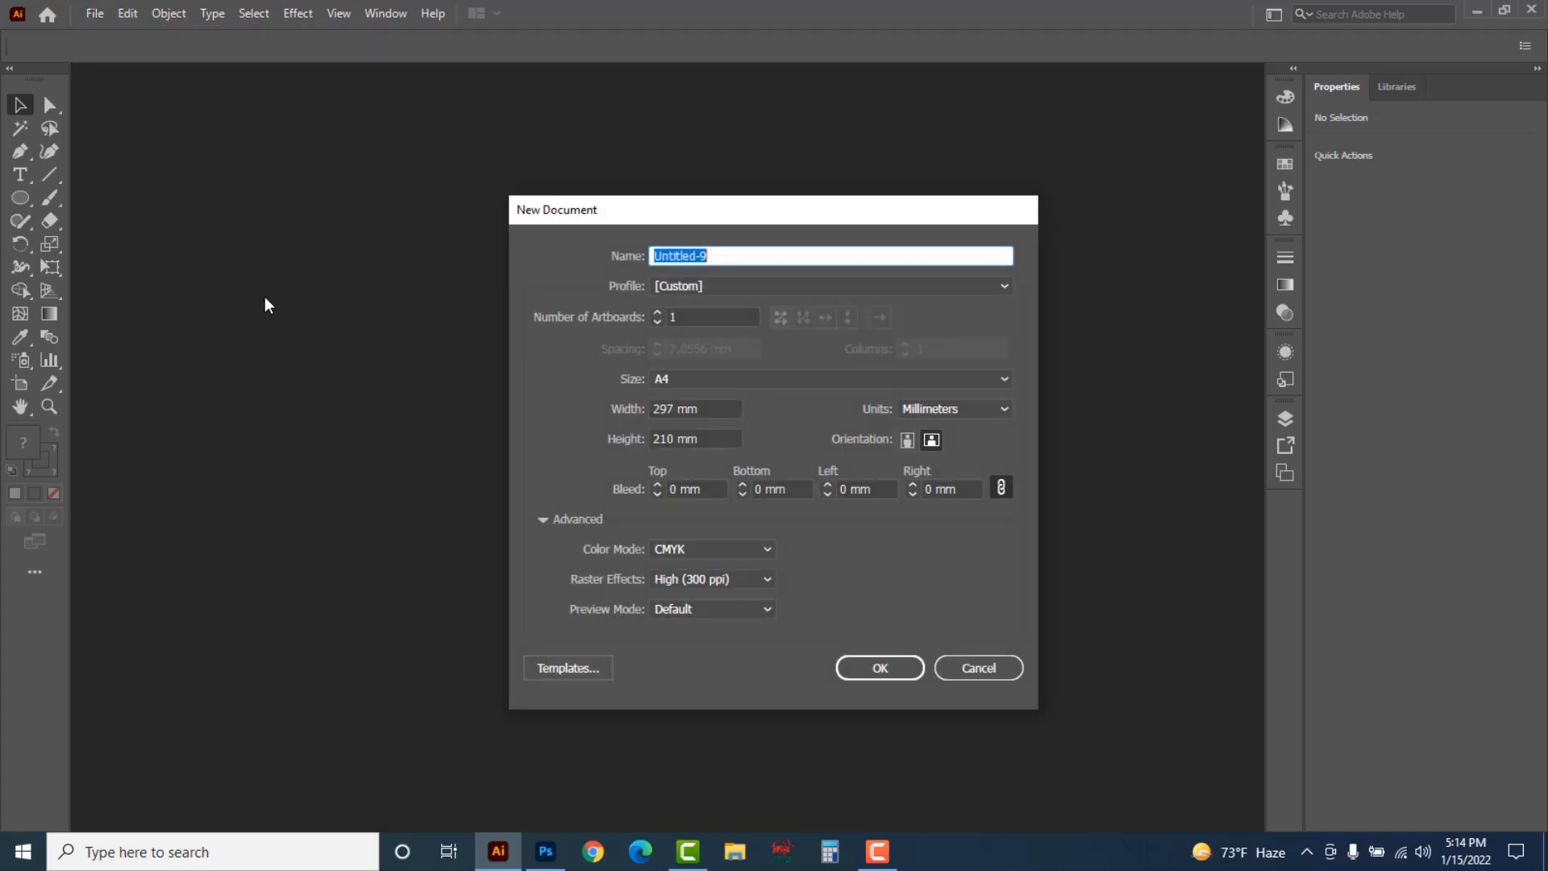
left_click(721, 378)
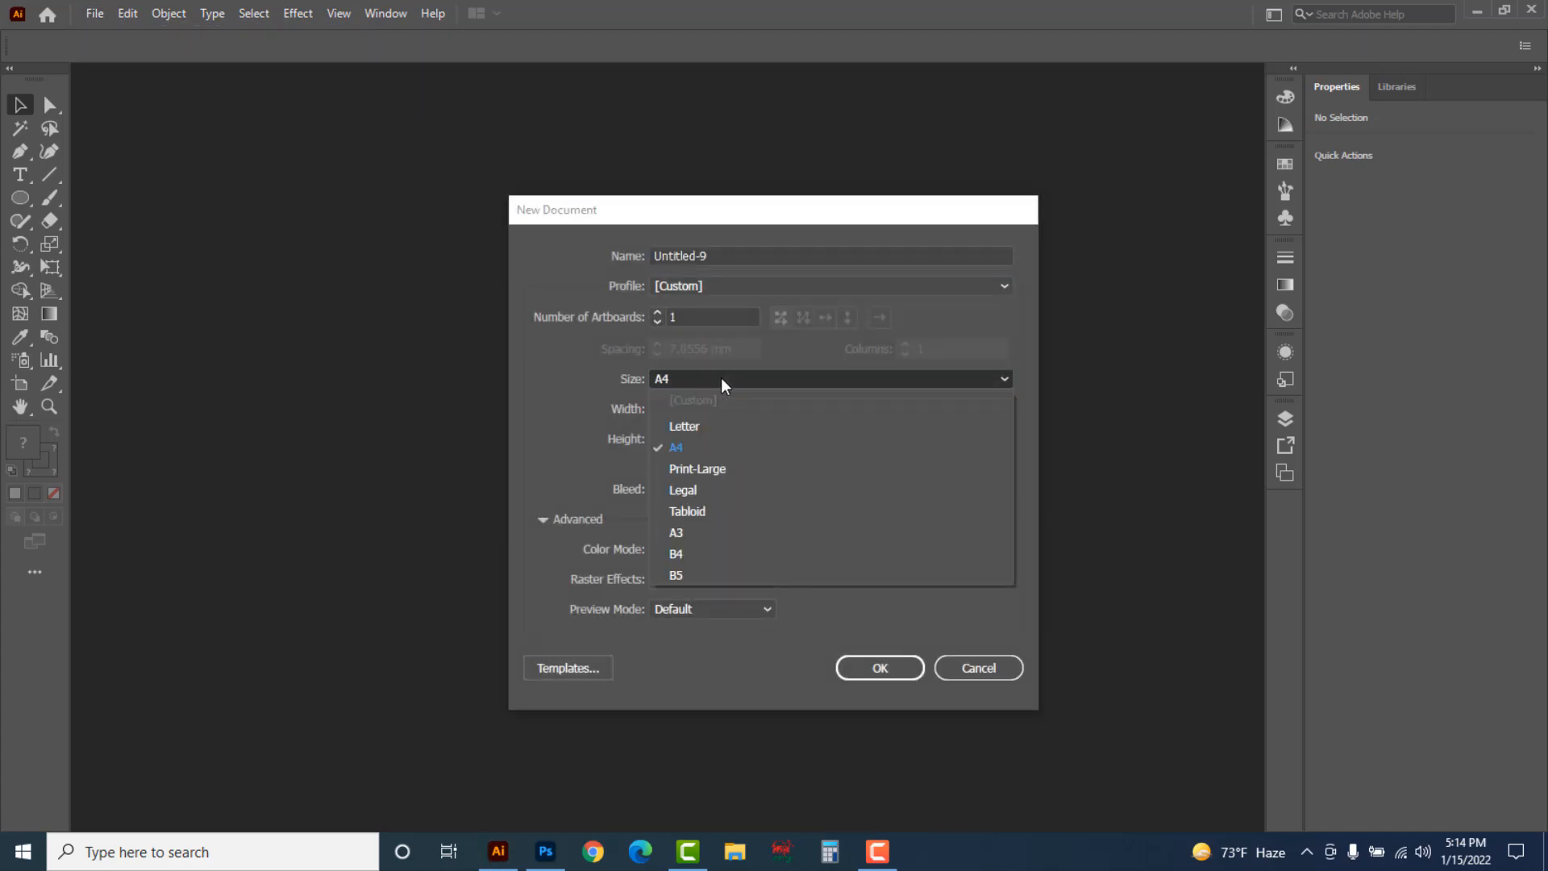
left_click(680, 444)
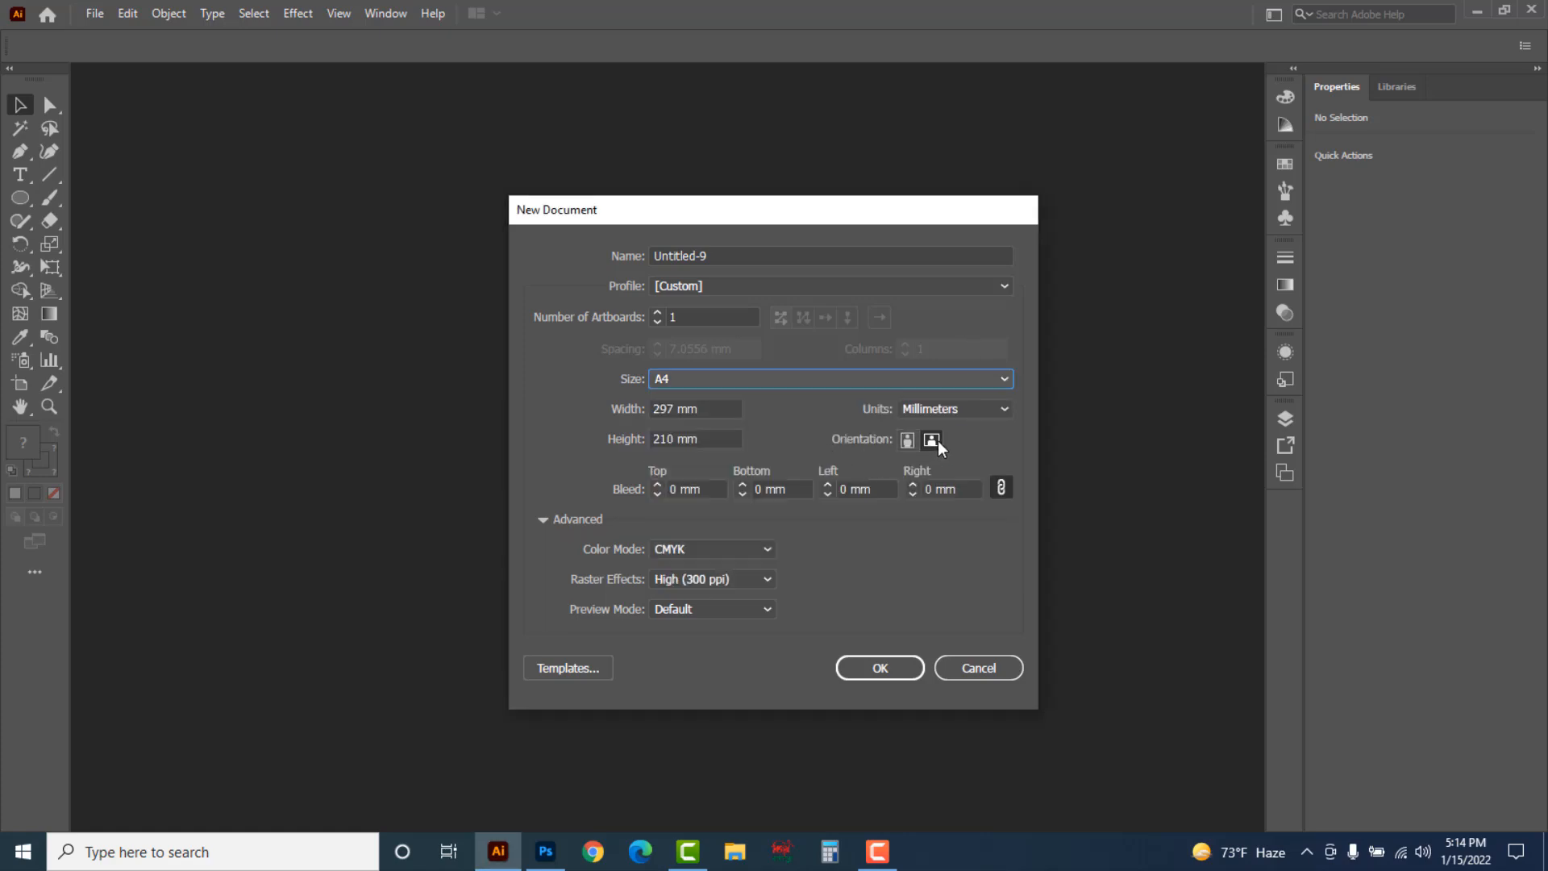
left_click(865, 666)
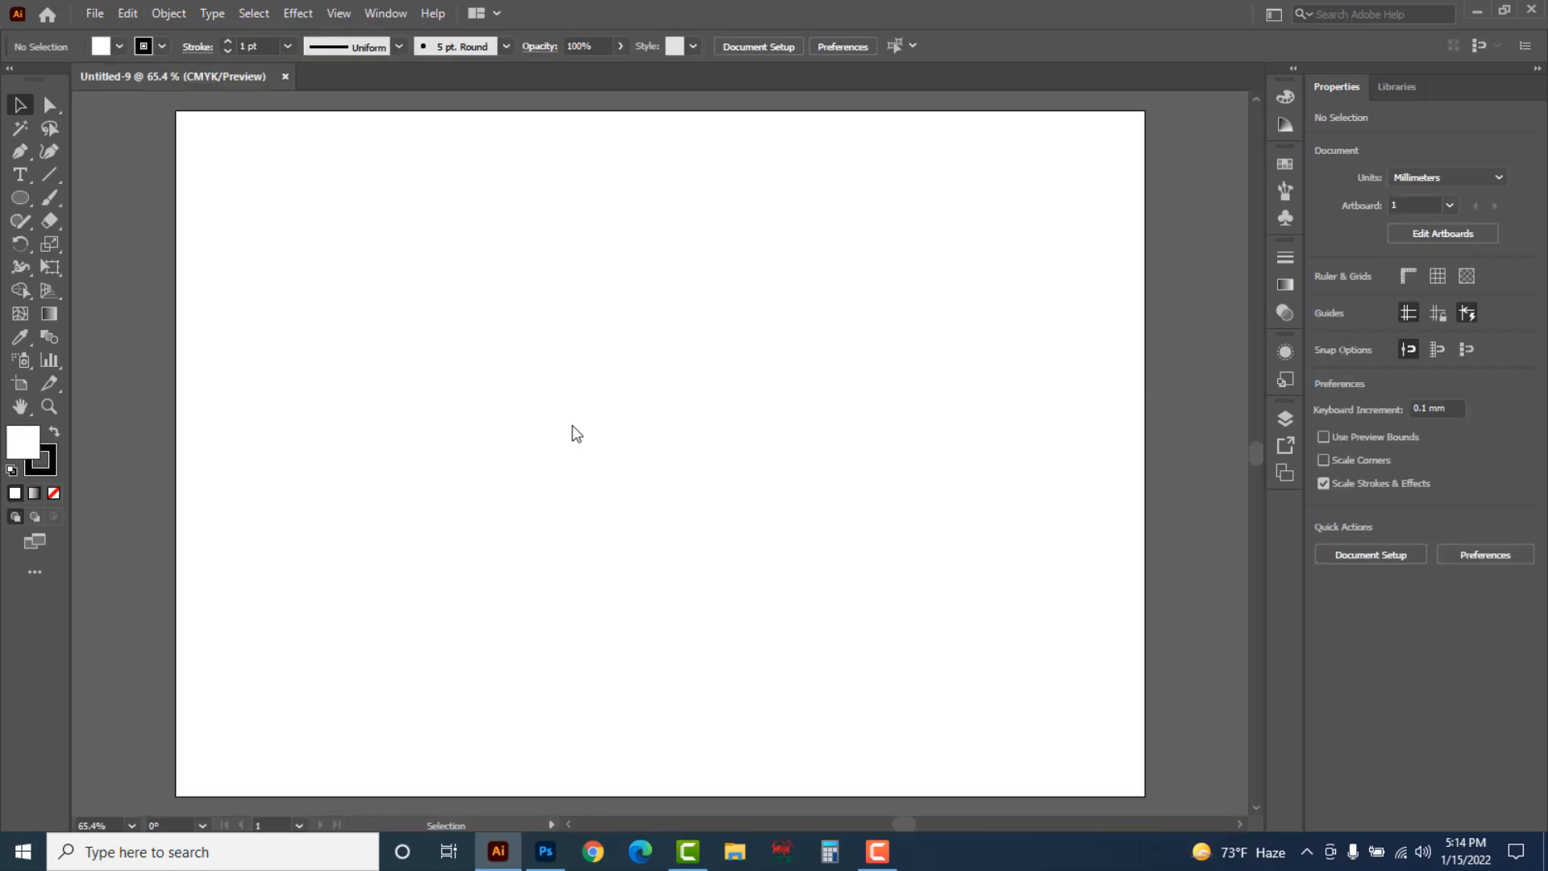
Draw a circle about 162 mm in diameter with the Ellipse tool, centred on the artboard
left_click(20, 197)
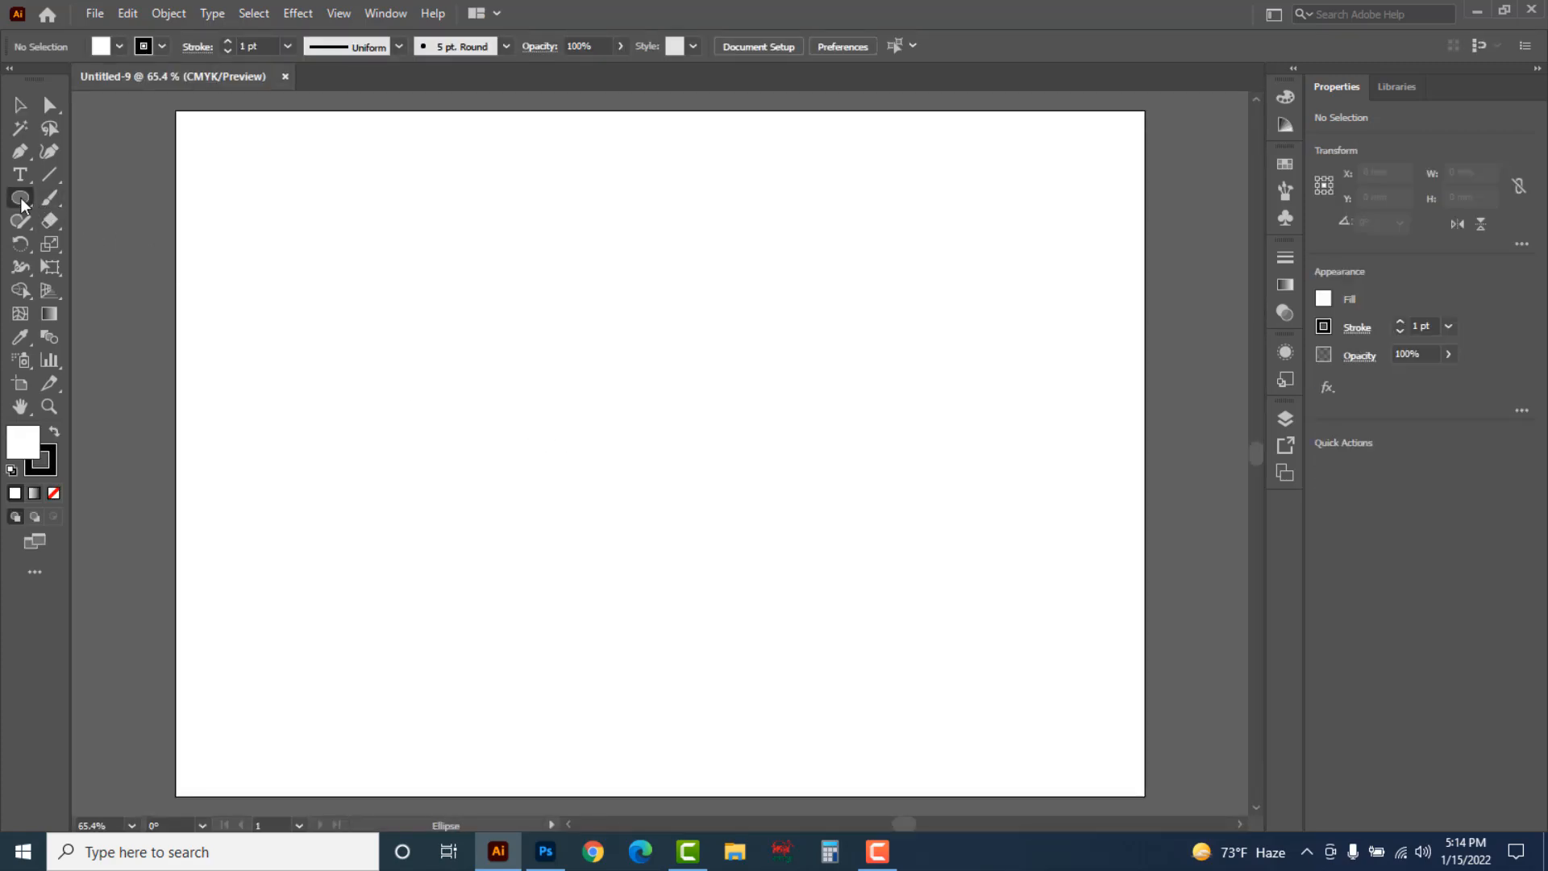
left_click(129, 250)
left_click_drag(660, 453, 921, 683)
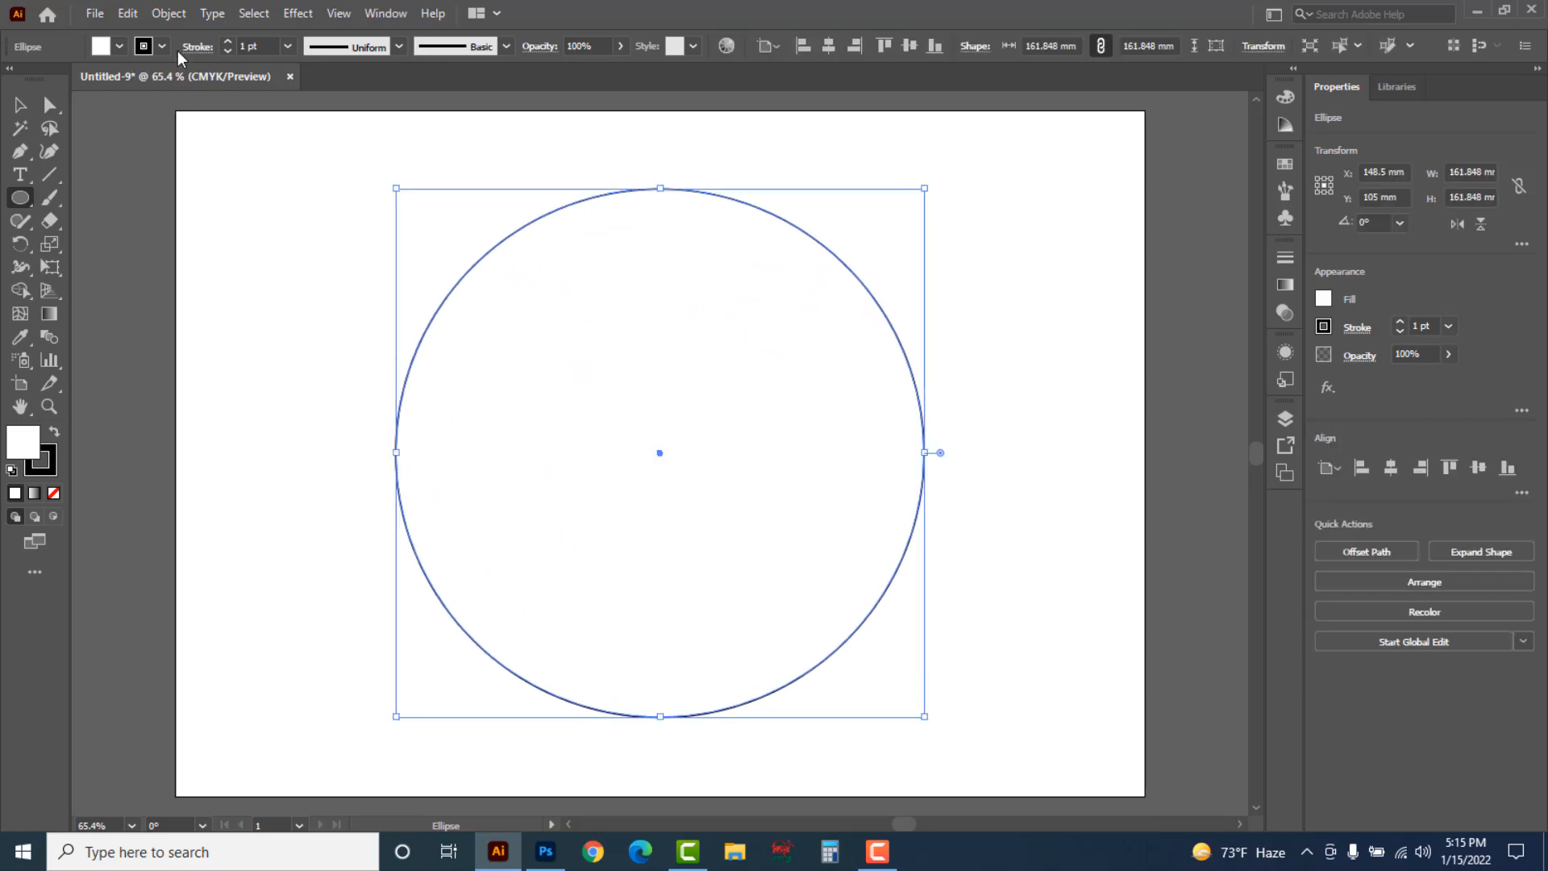
Offset the circle's path by -15 mm to add a smaller concentric circle
left_click(168, 13)
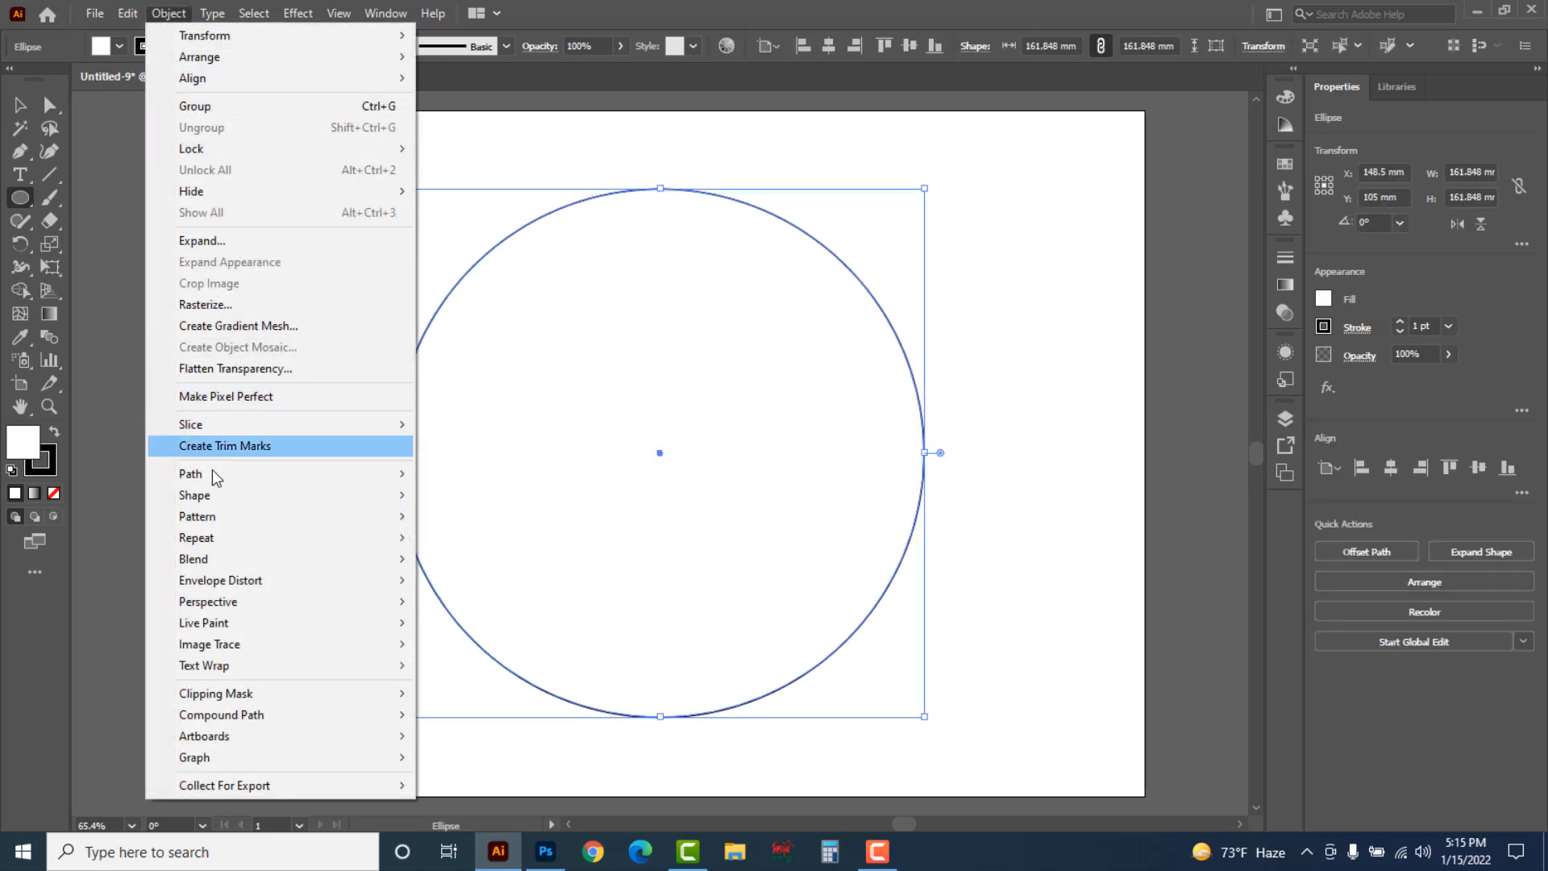
mouse_move(211, 473)
left_click(497, 548)
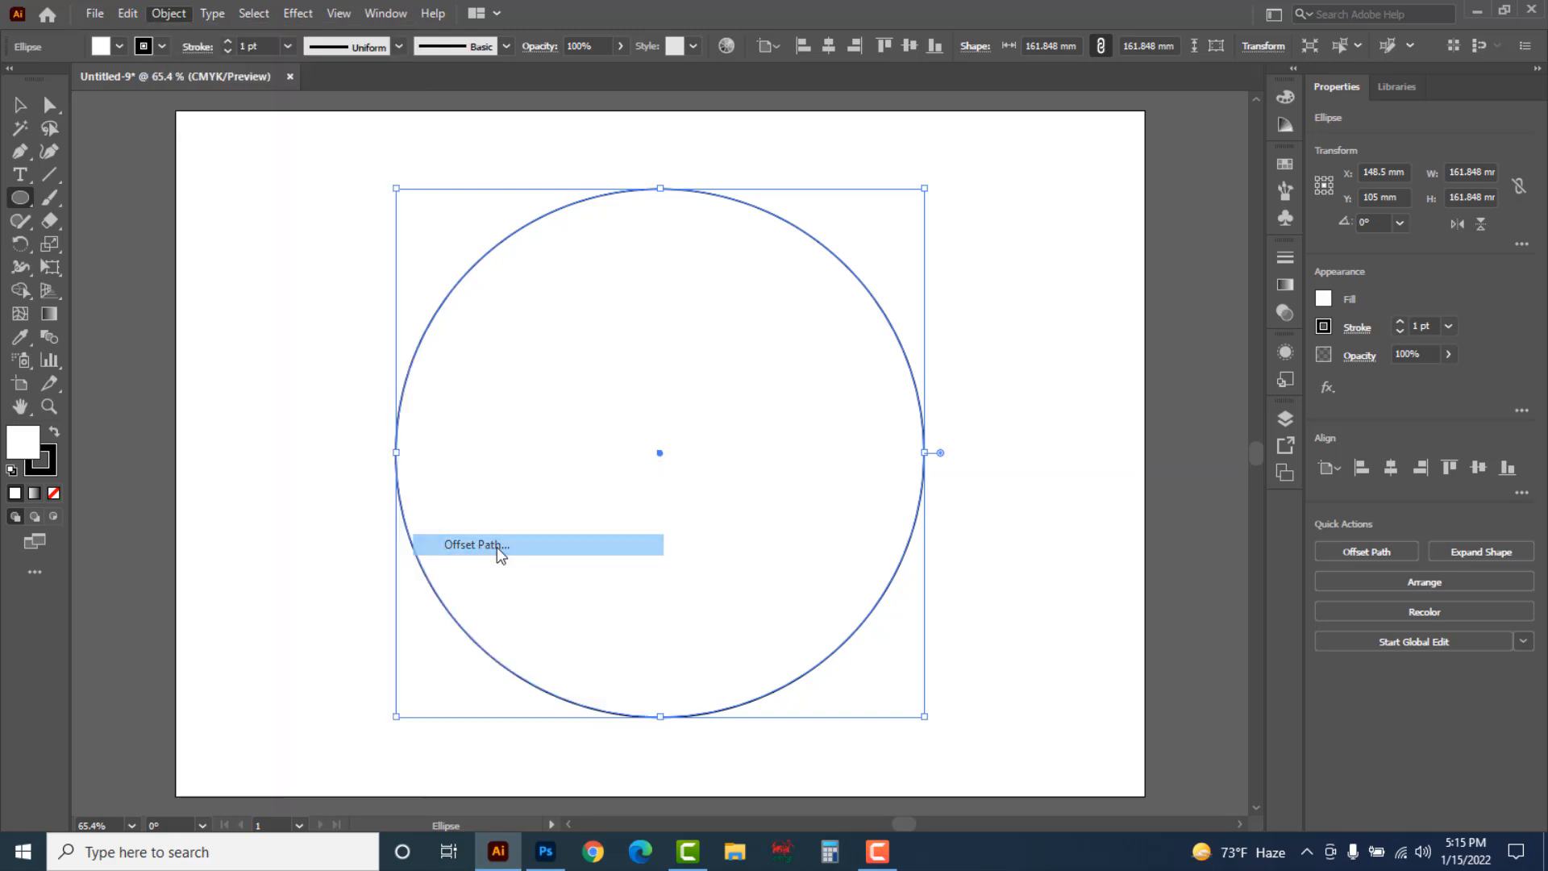
key("Down")
key("Down")
key("Down")
key("Down")
key("Down")
key("Down")
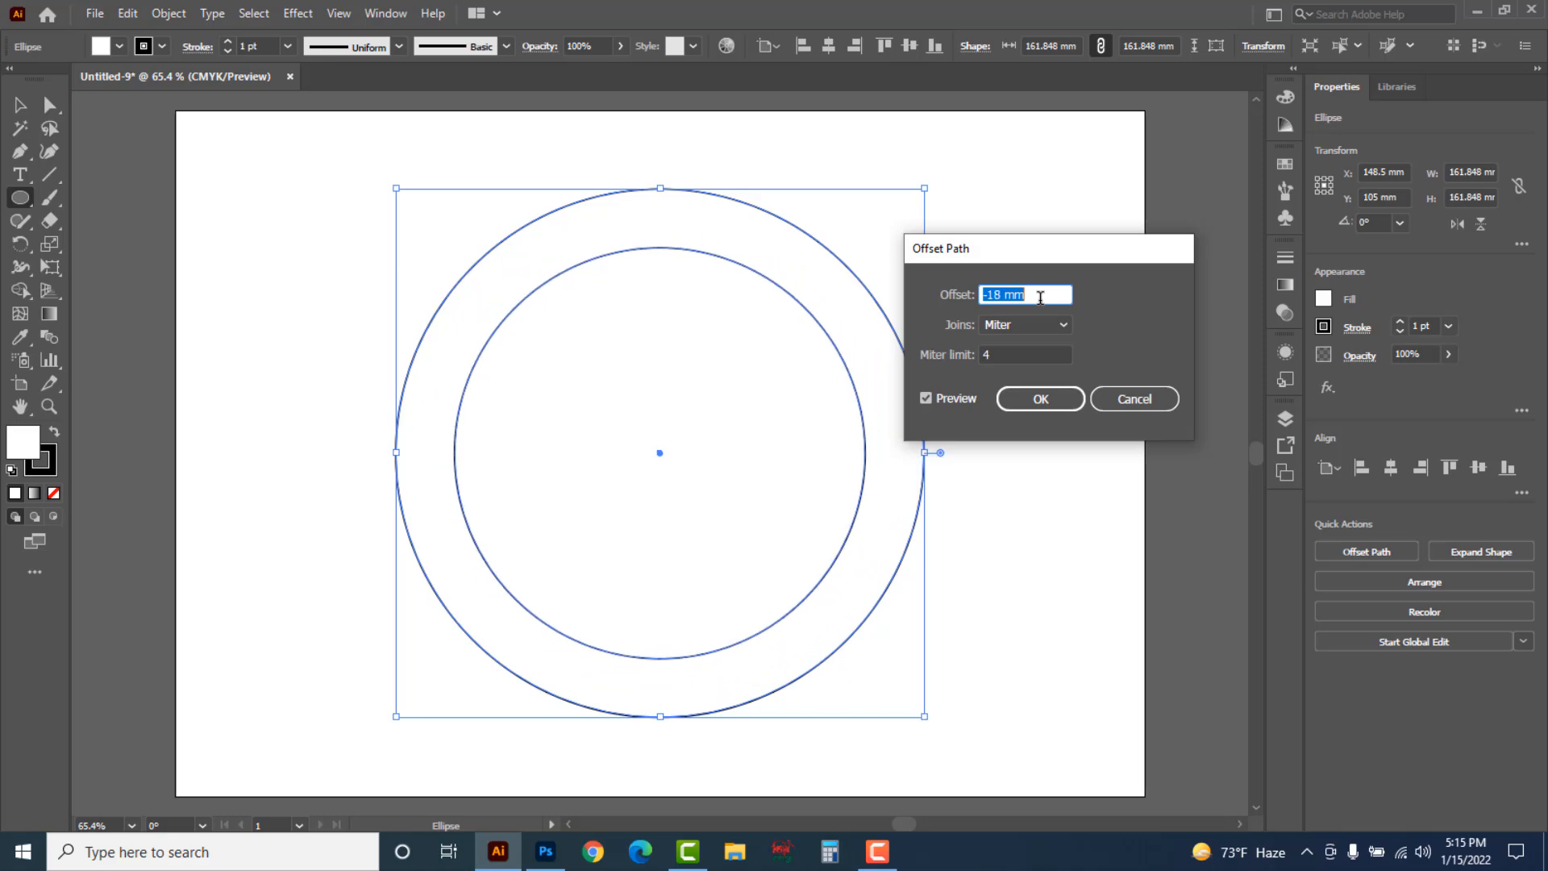
key("Up")
key("Up")
key("Up")
key("Up")
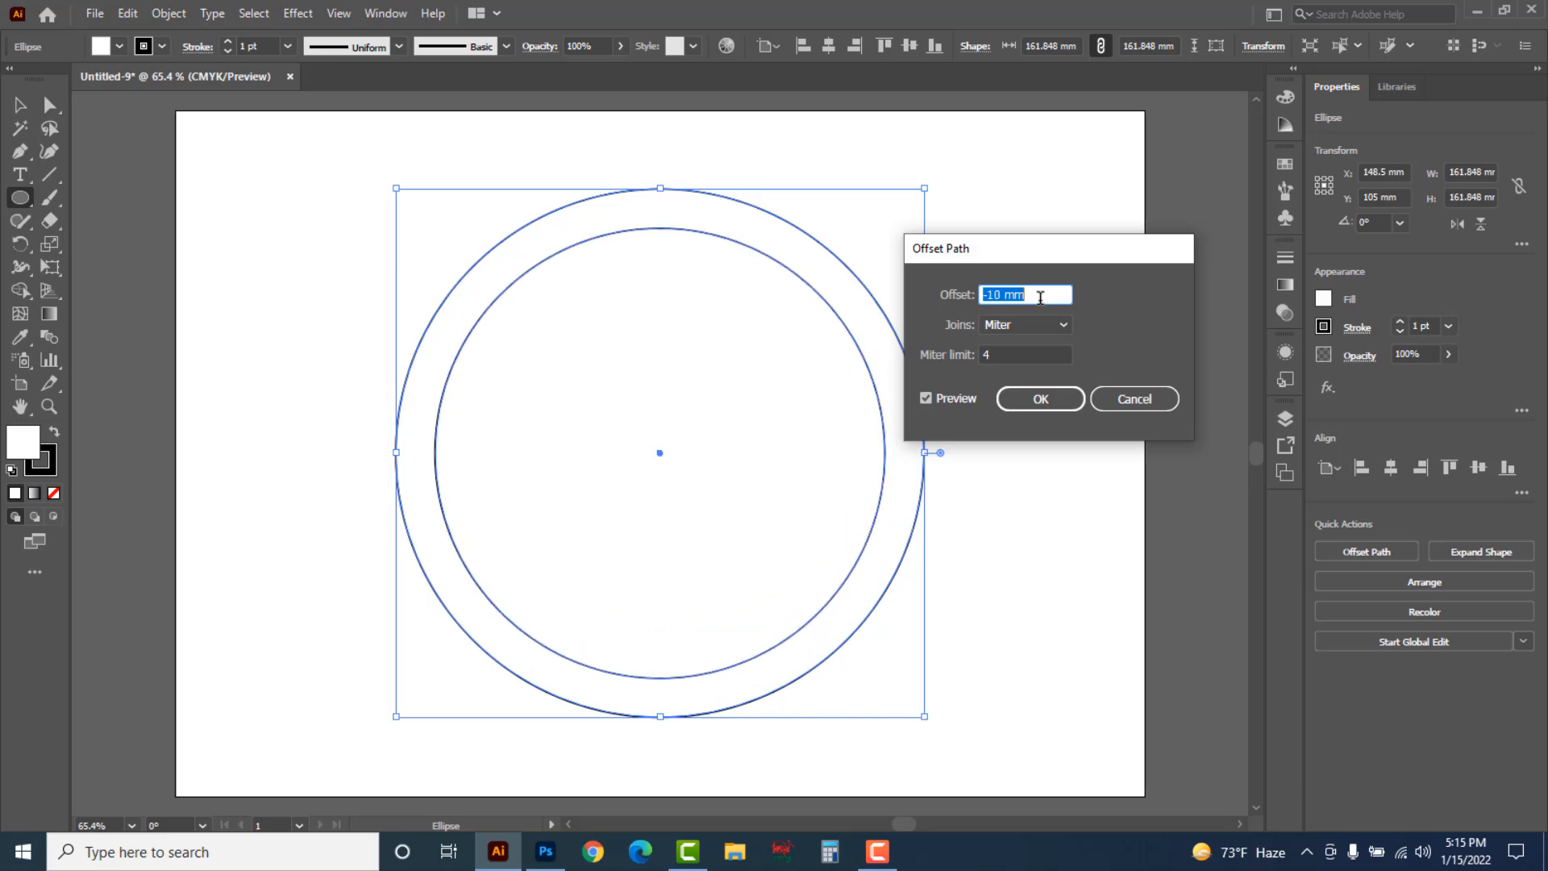
key("Down")
key("Down")
key("Up")
key("Up")
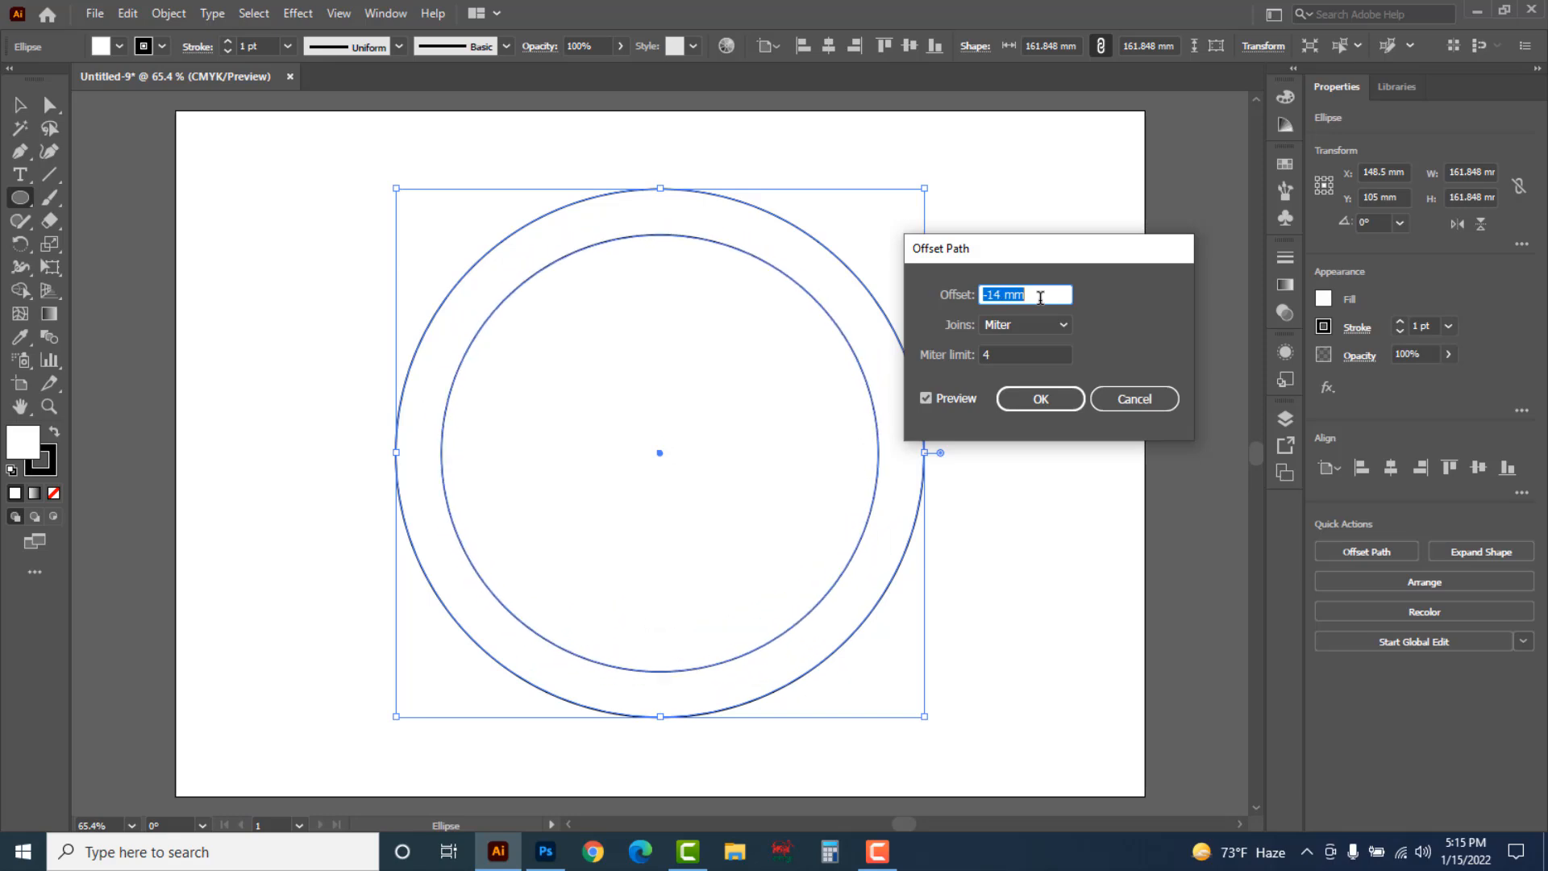
key("Down")
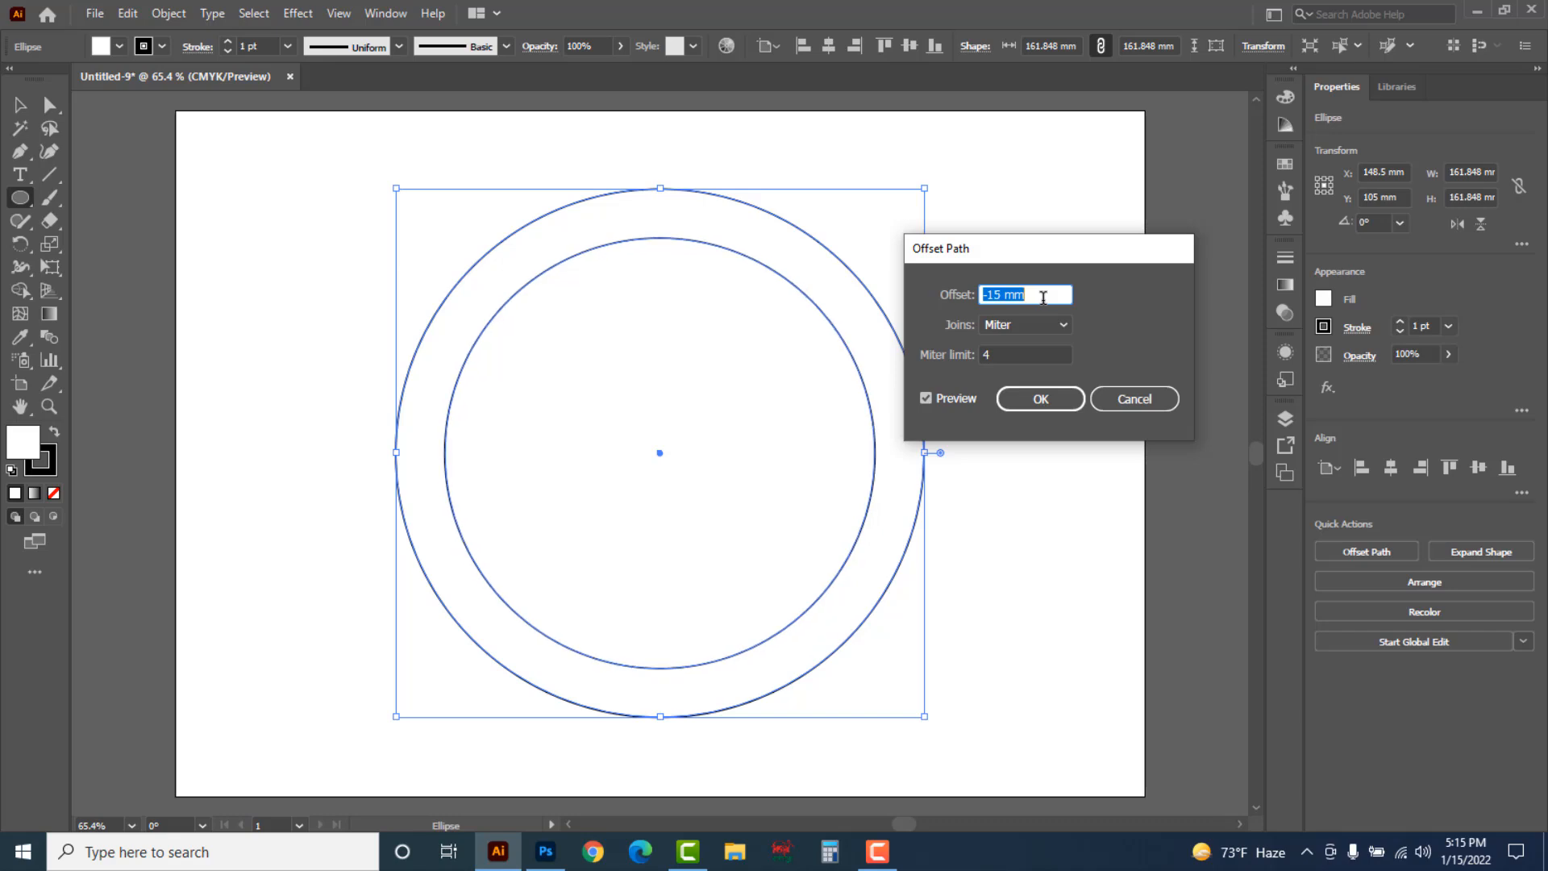
left_click(1047, 404)
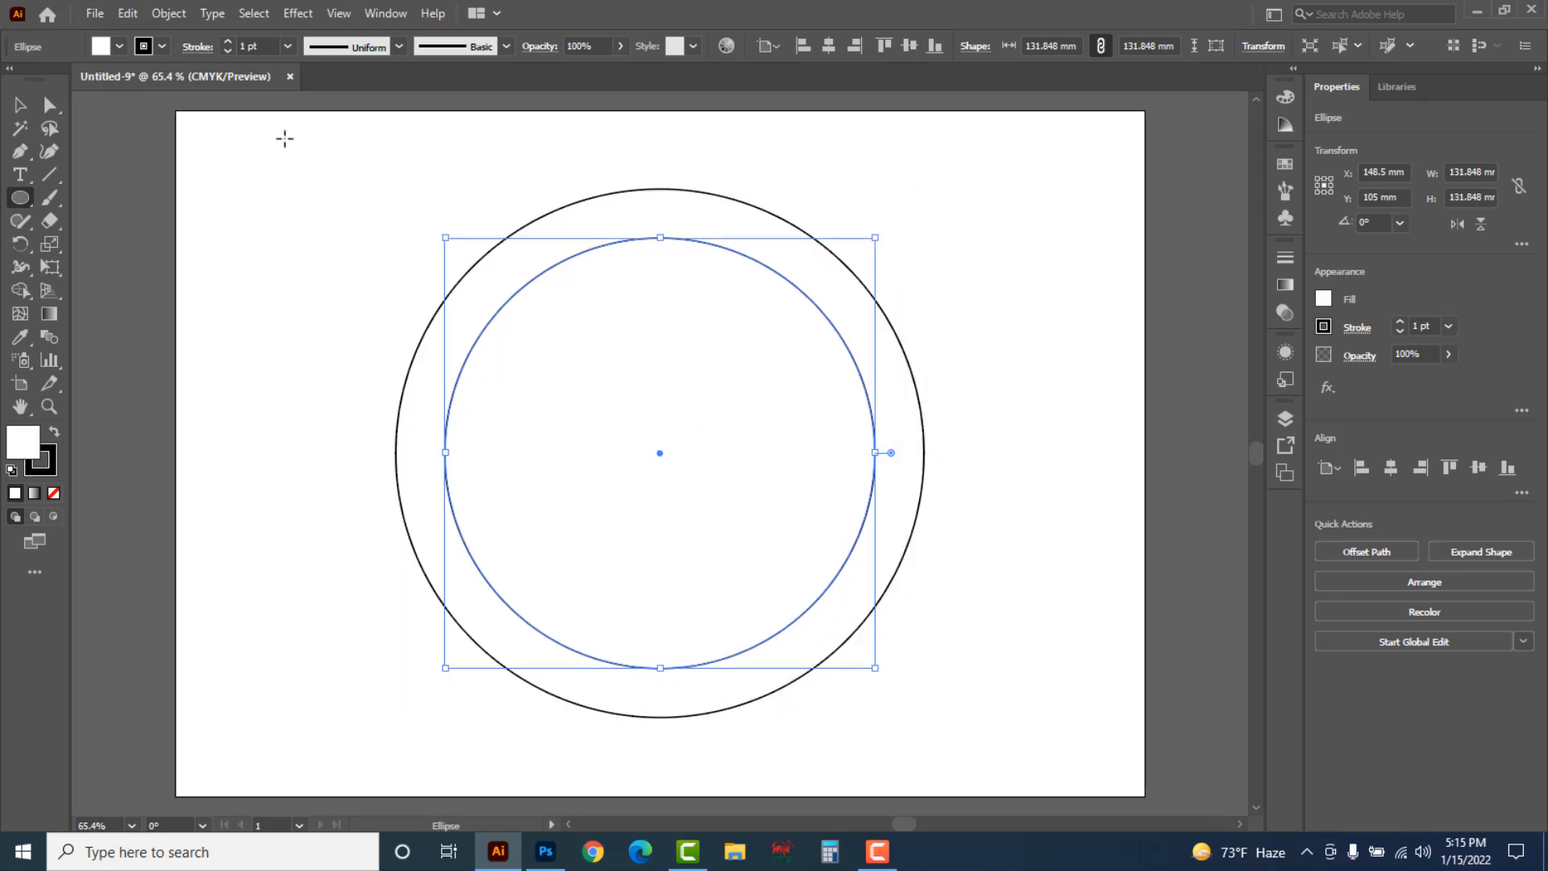
Add two more concentric circles inward, offsetting the innermost circle's path by -15 mm each time
left_click(169, 13)
mouse_move(221, 476)
left_click(502, 542)
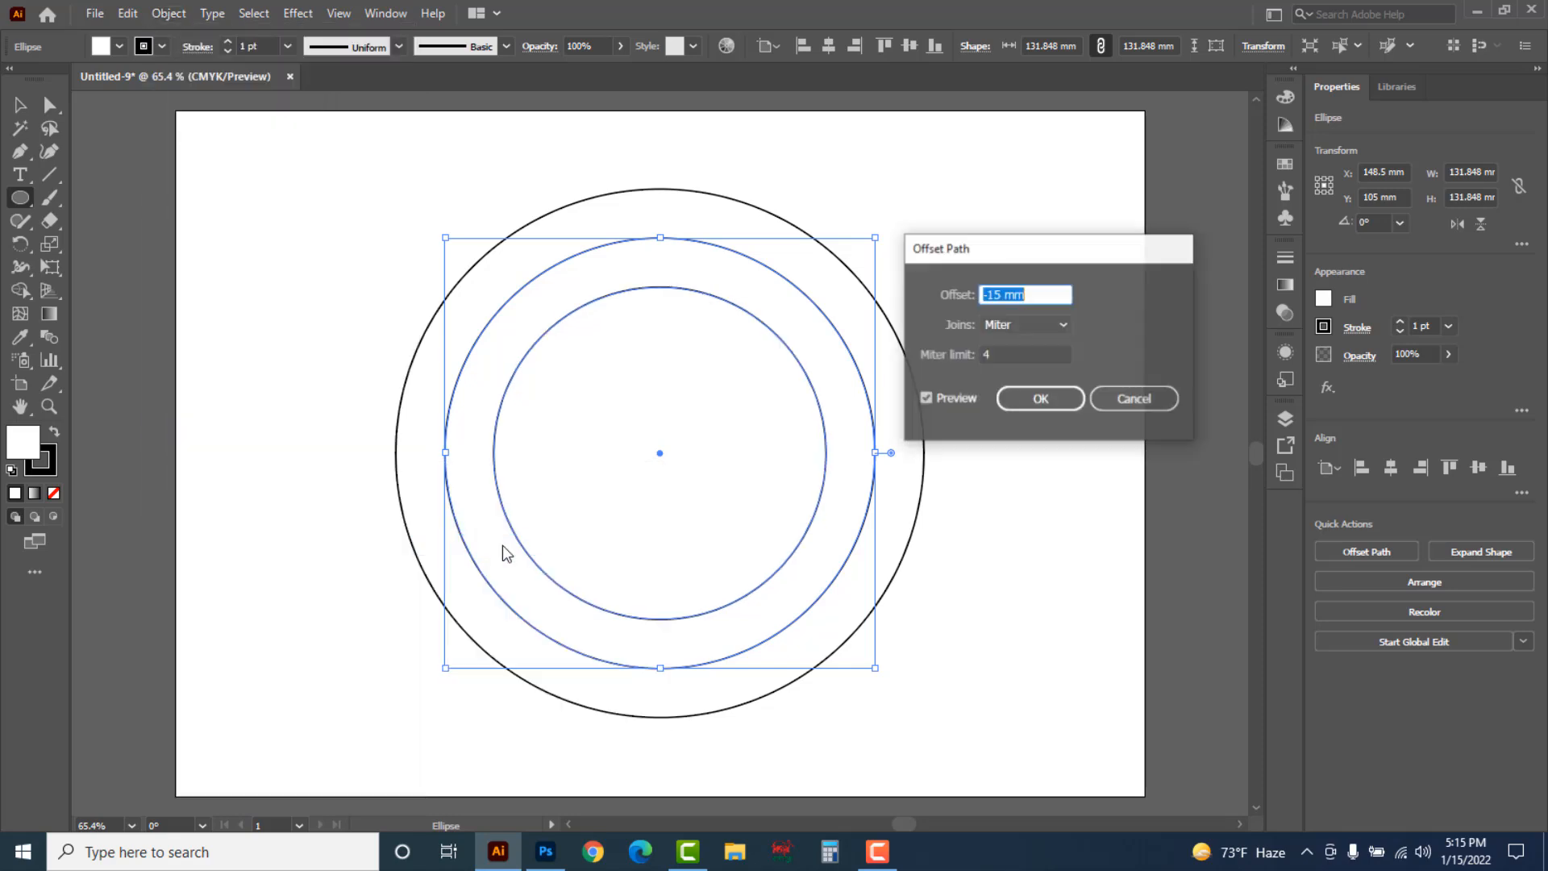
left_click(1041, 398)
left_click(166, 14)
mouse_move(205, 474)
left_click(509, 552)
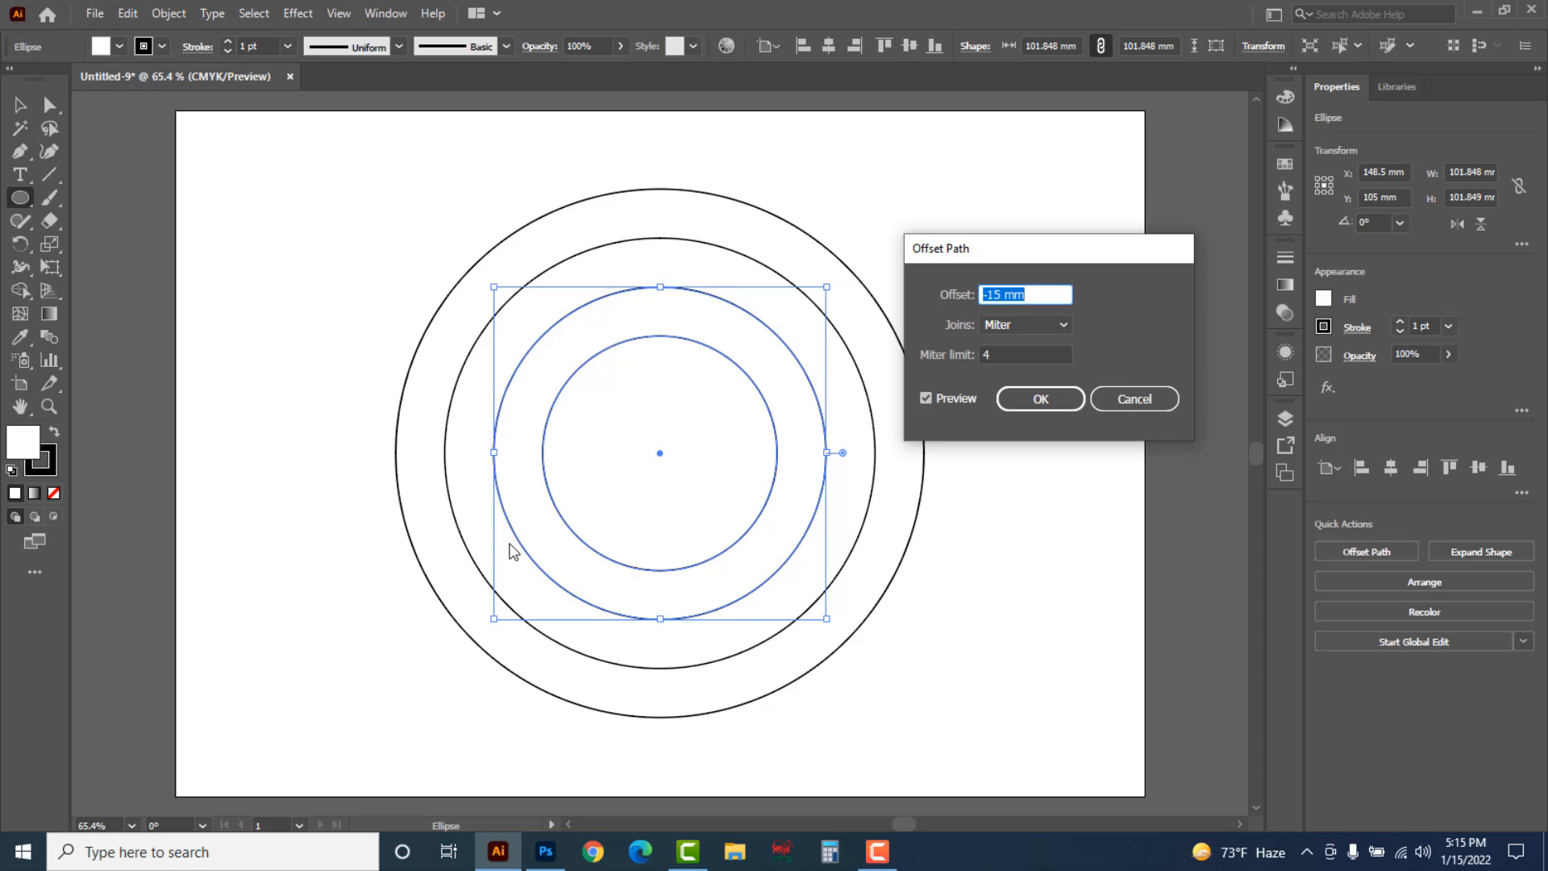
left_click(1041, 398)
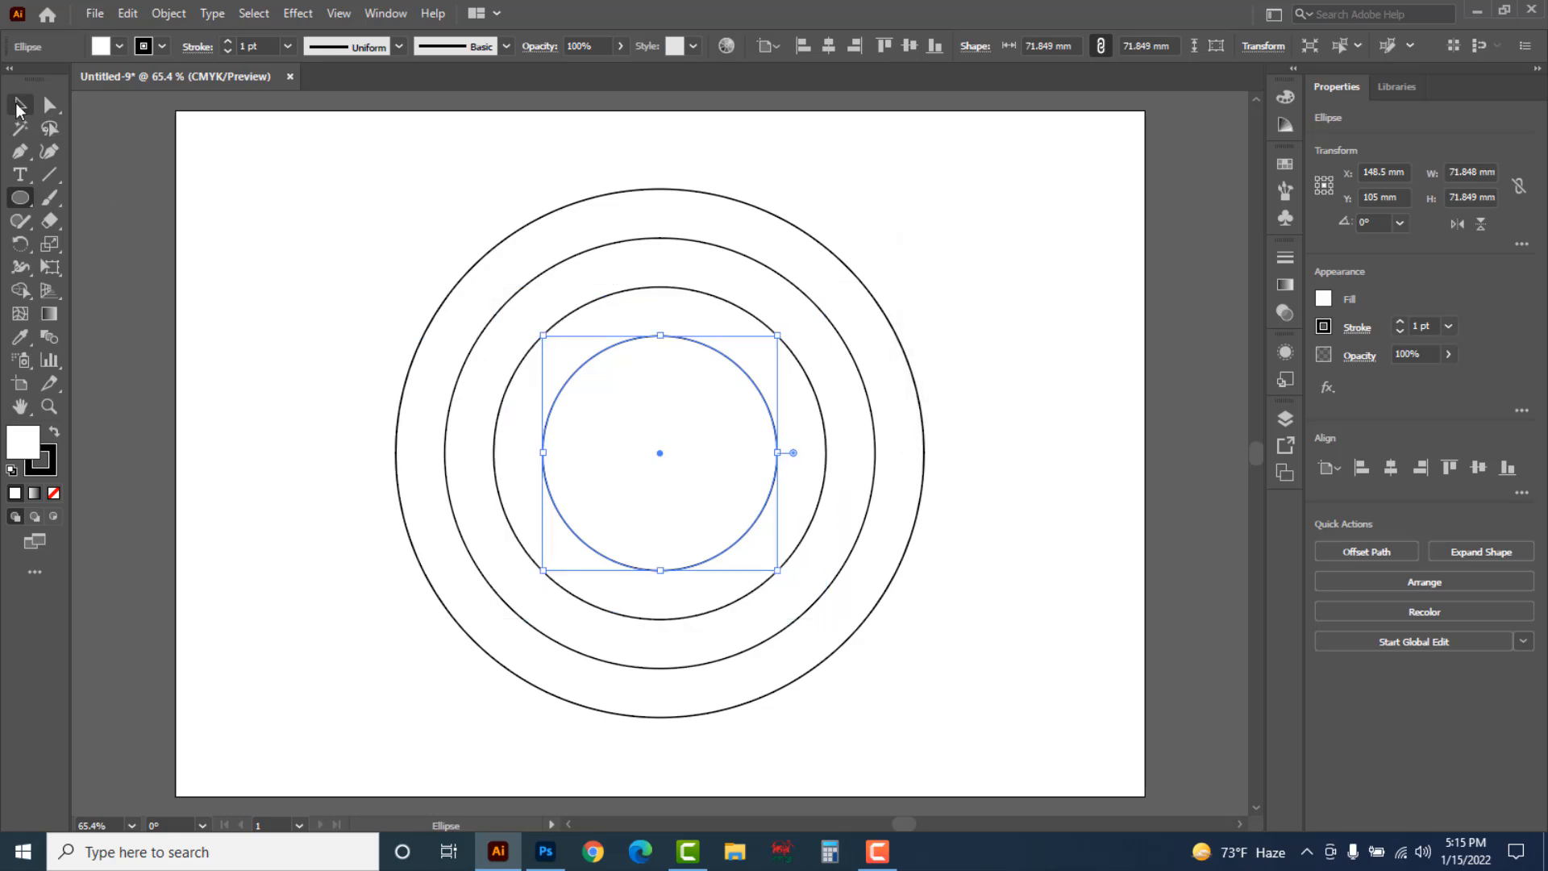
Select all four circles and offset their paths by -12 mm to form the inner edges of the rings
left_click(18, 108)
left_click_drag(332, 230, 611, 439)
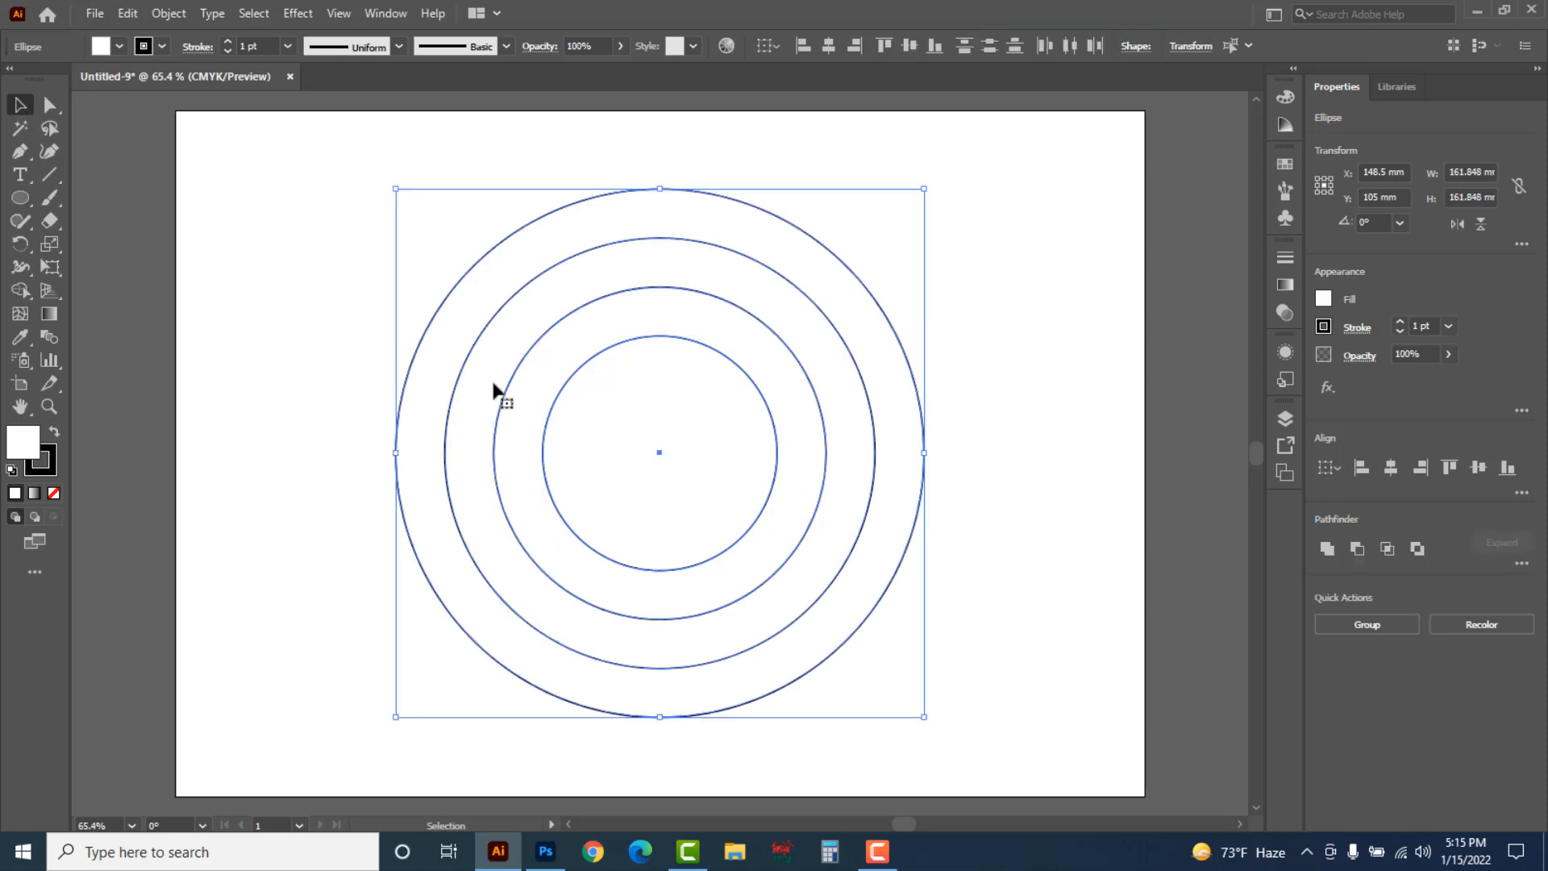
left_click(169, 13)
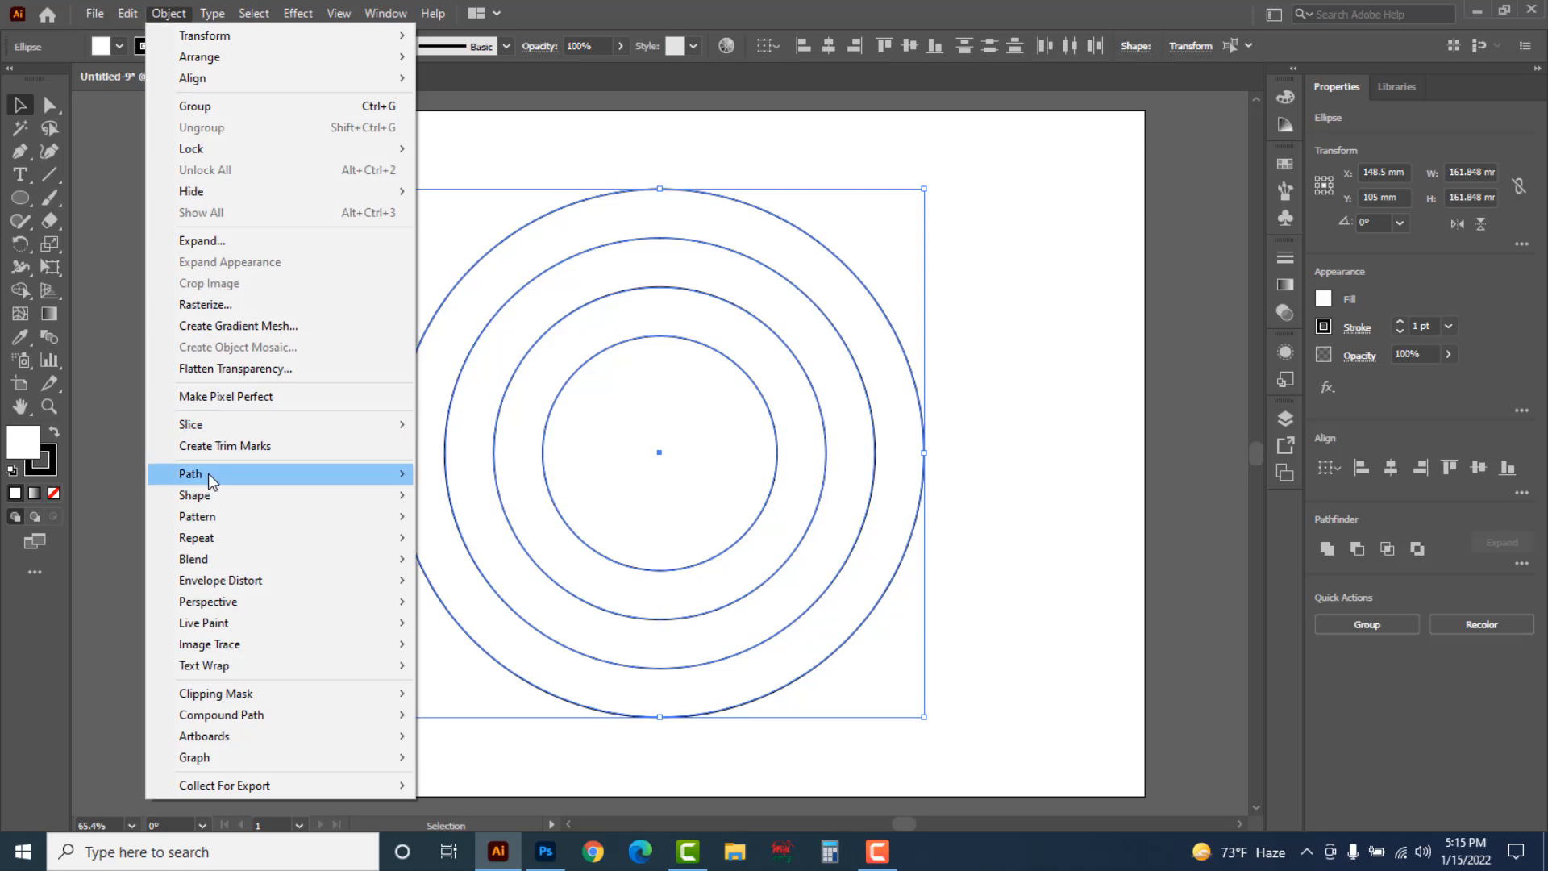
mouse_move(208, 473)
left_click(507, 543)
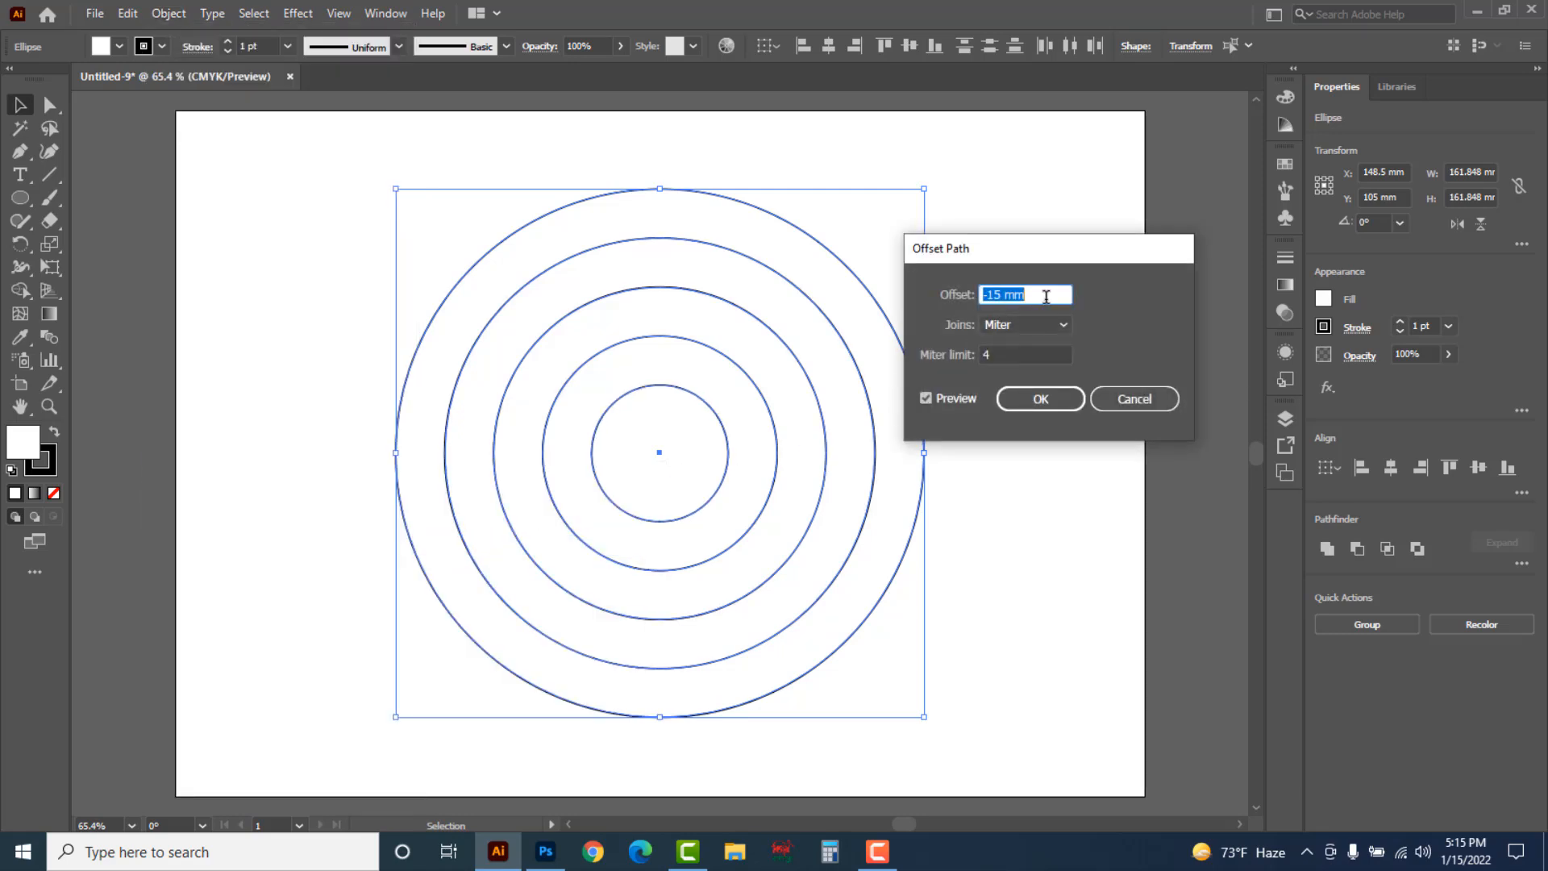
key("Up")
key("Up")
key("Up")
key("Up")
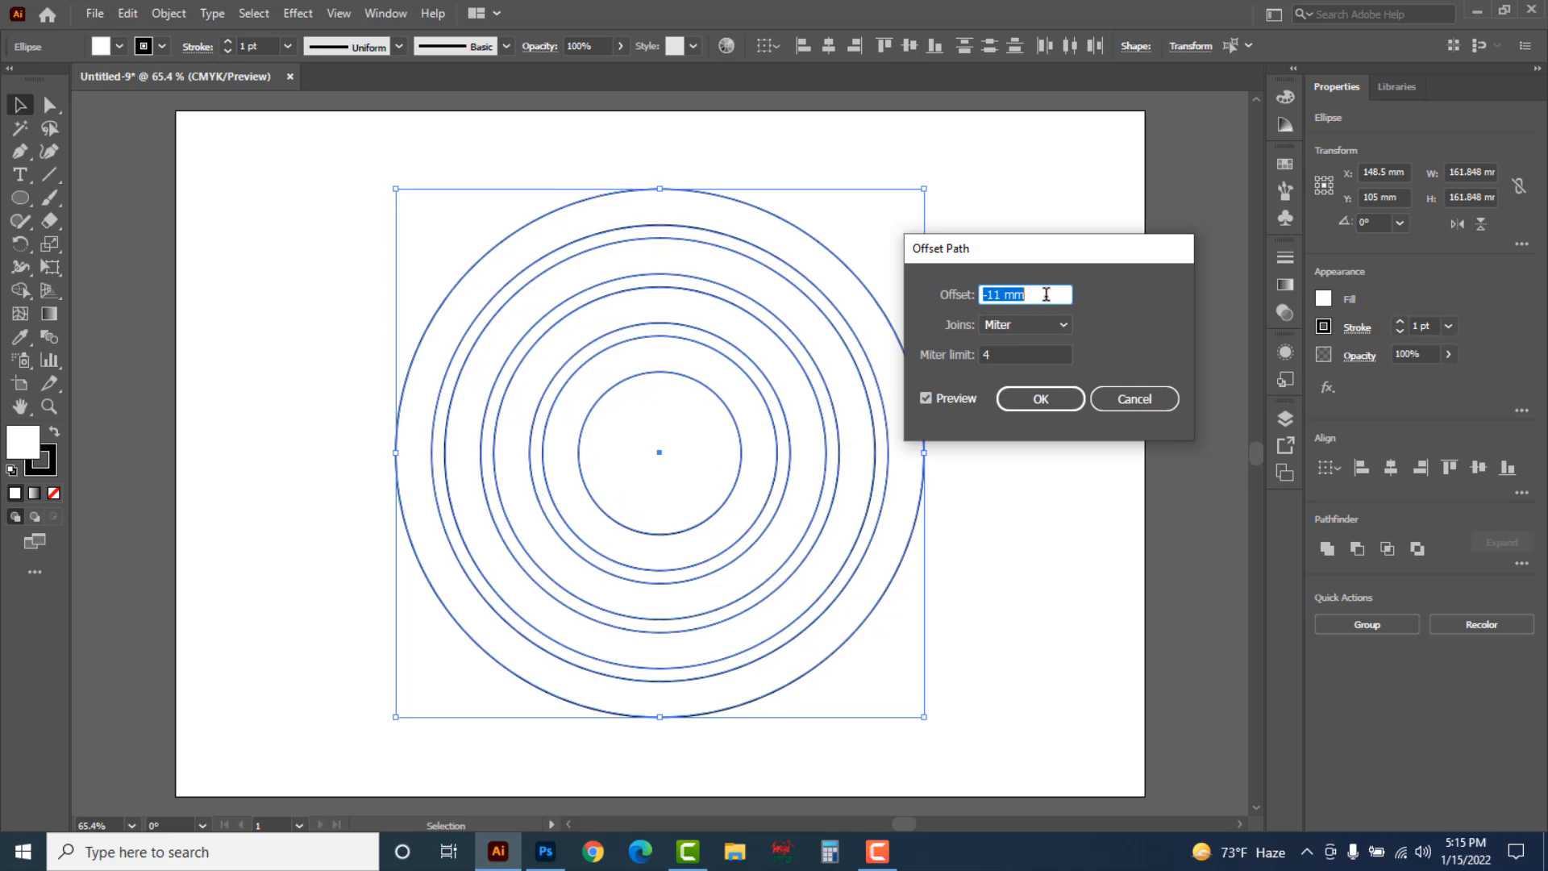
key("Down")
key("Down")
key("Down")
key("Down")
key("Down")
key("Down")
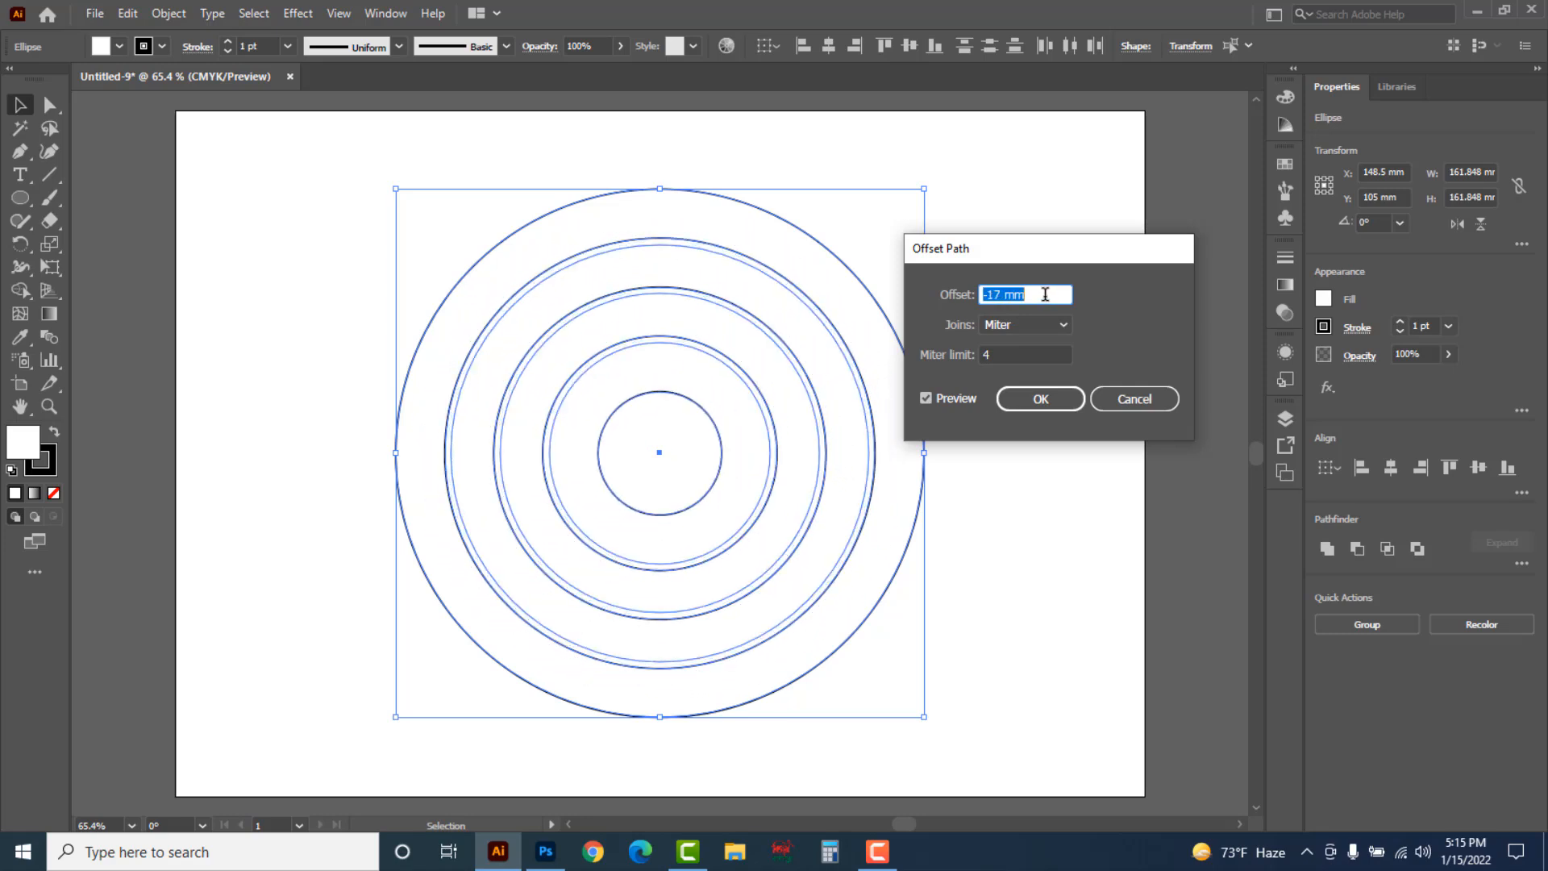
key("Up")
key("Up")
key("Up")
key("Up")
key("Up")
key("Up")
key("Up")
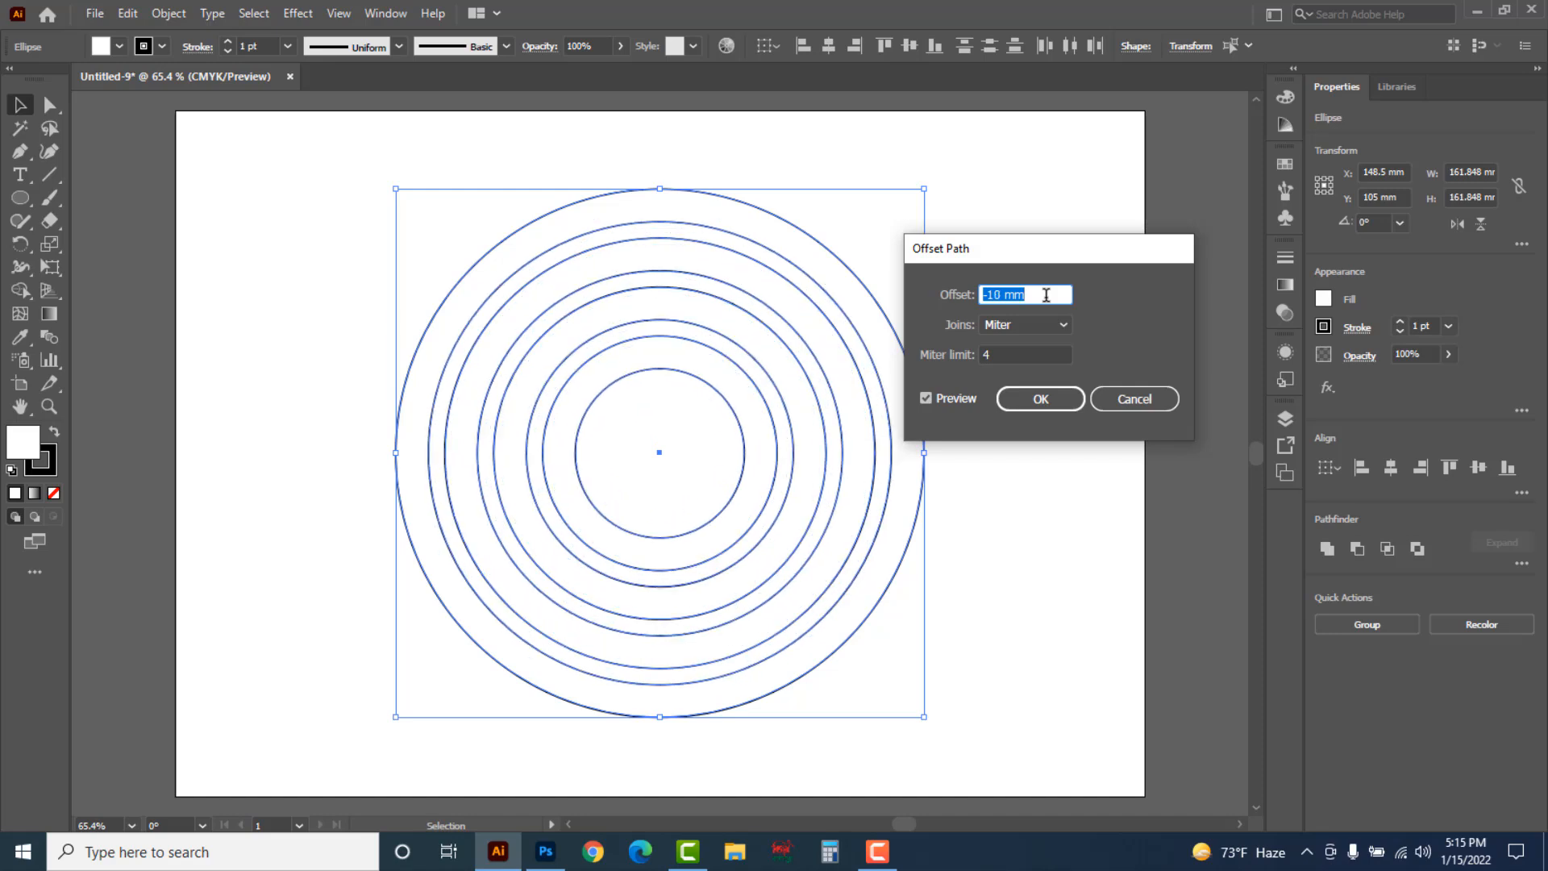
key("Down")
key("Down")
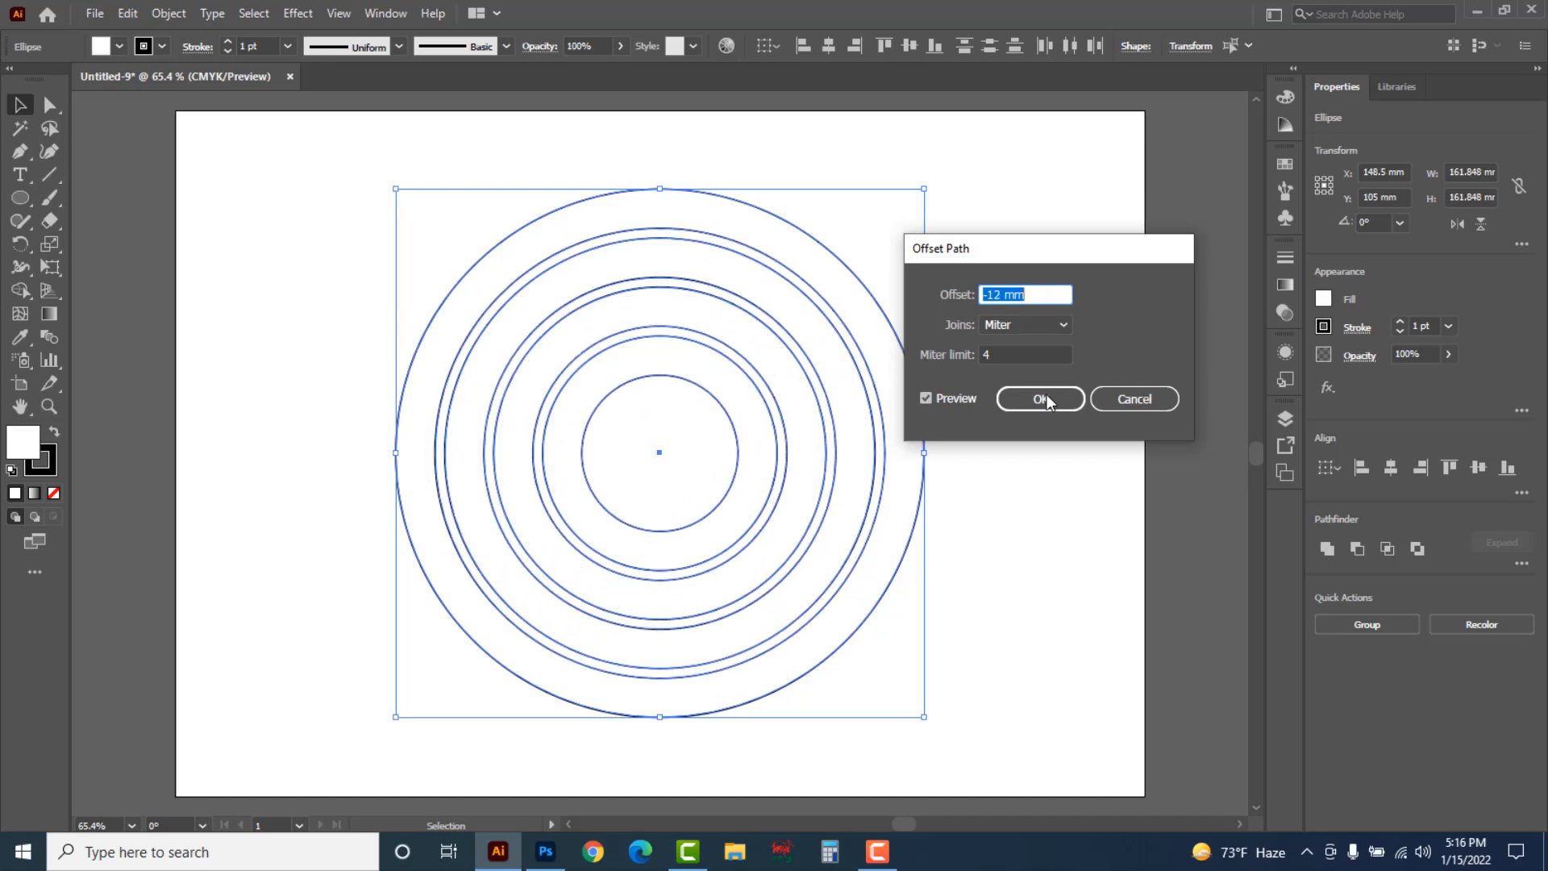
left_click(1045, 398)
Fill all the concentric circles with 100% cyan
left_click_drag(255, 197, 695, 487)
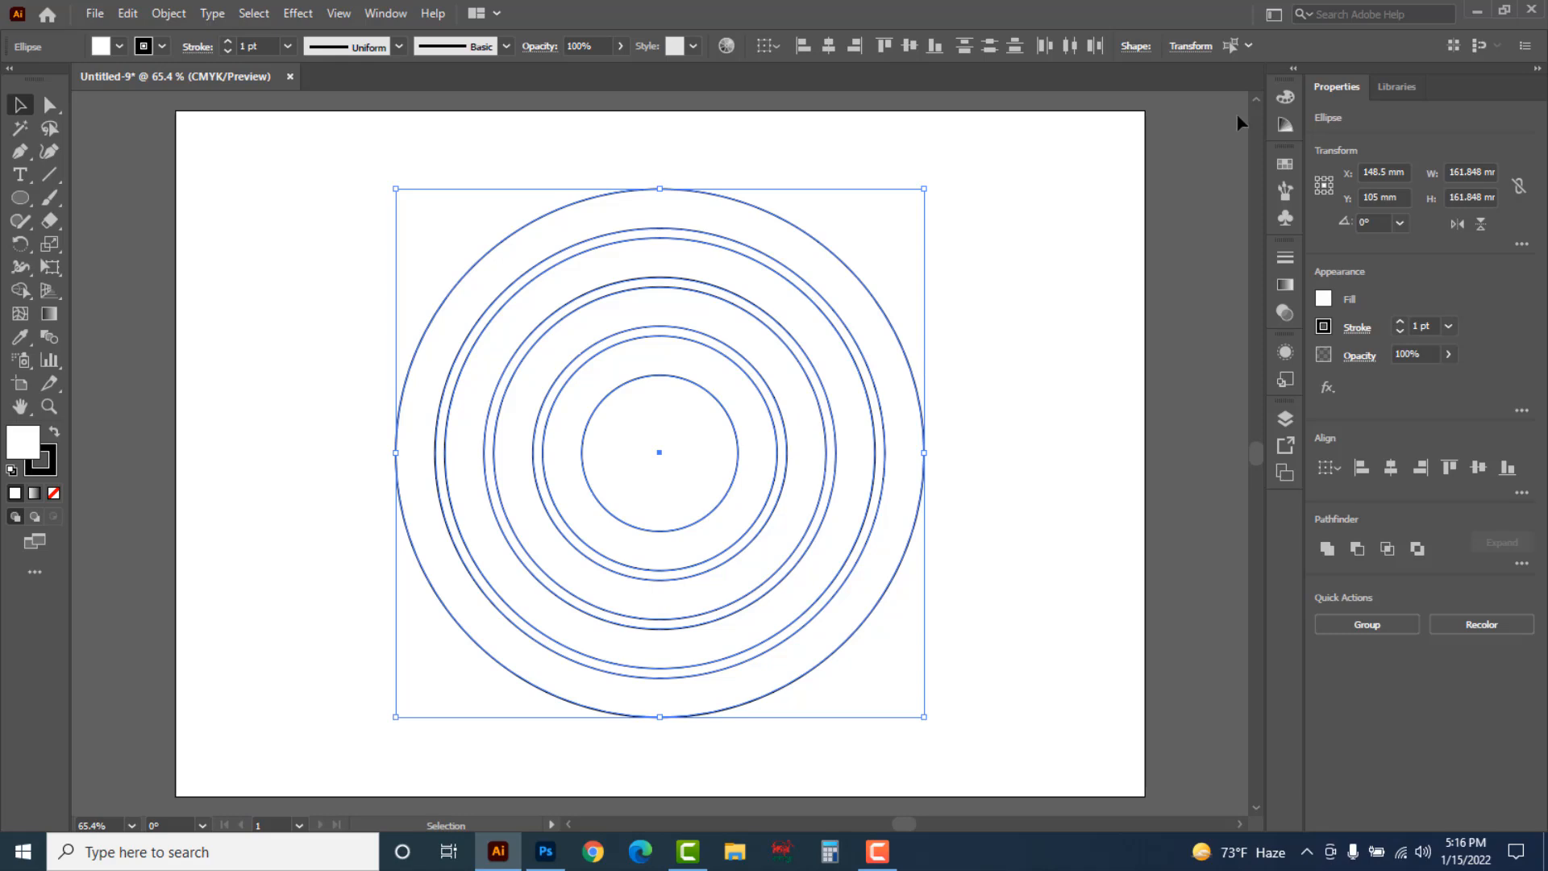
left_click(1284, 97)
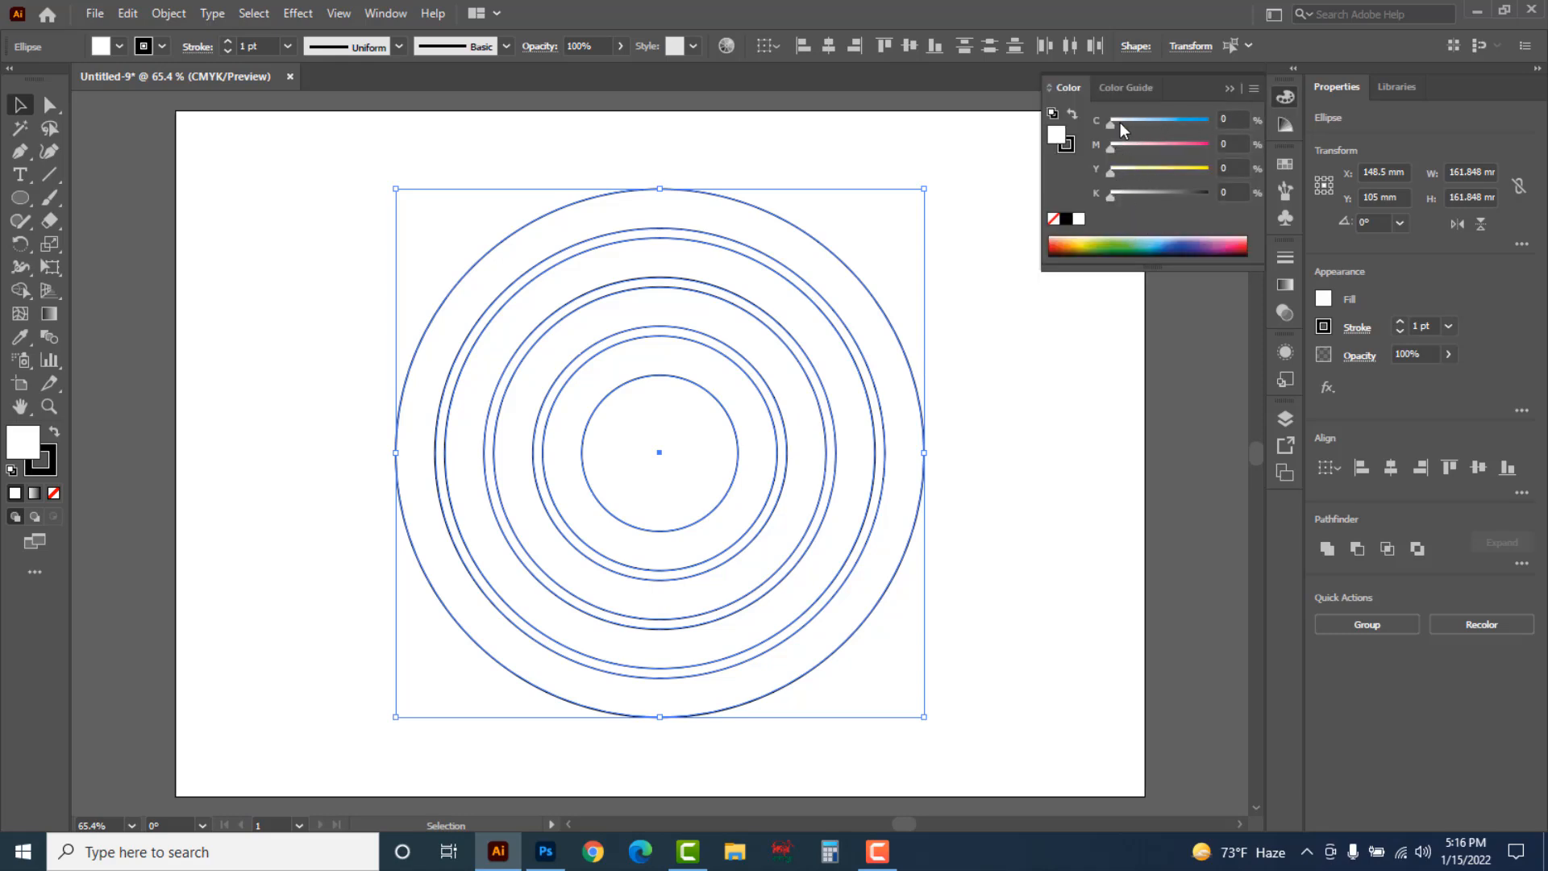
left_click_drag(1113, 122, 1222, 126)
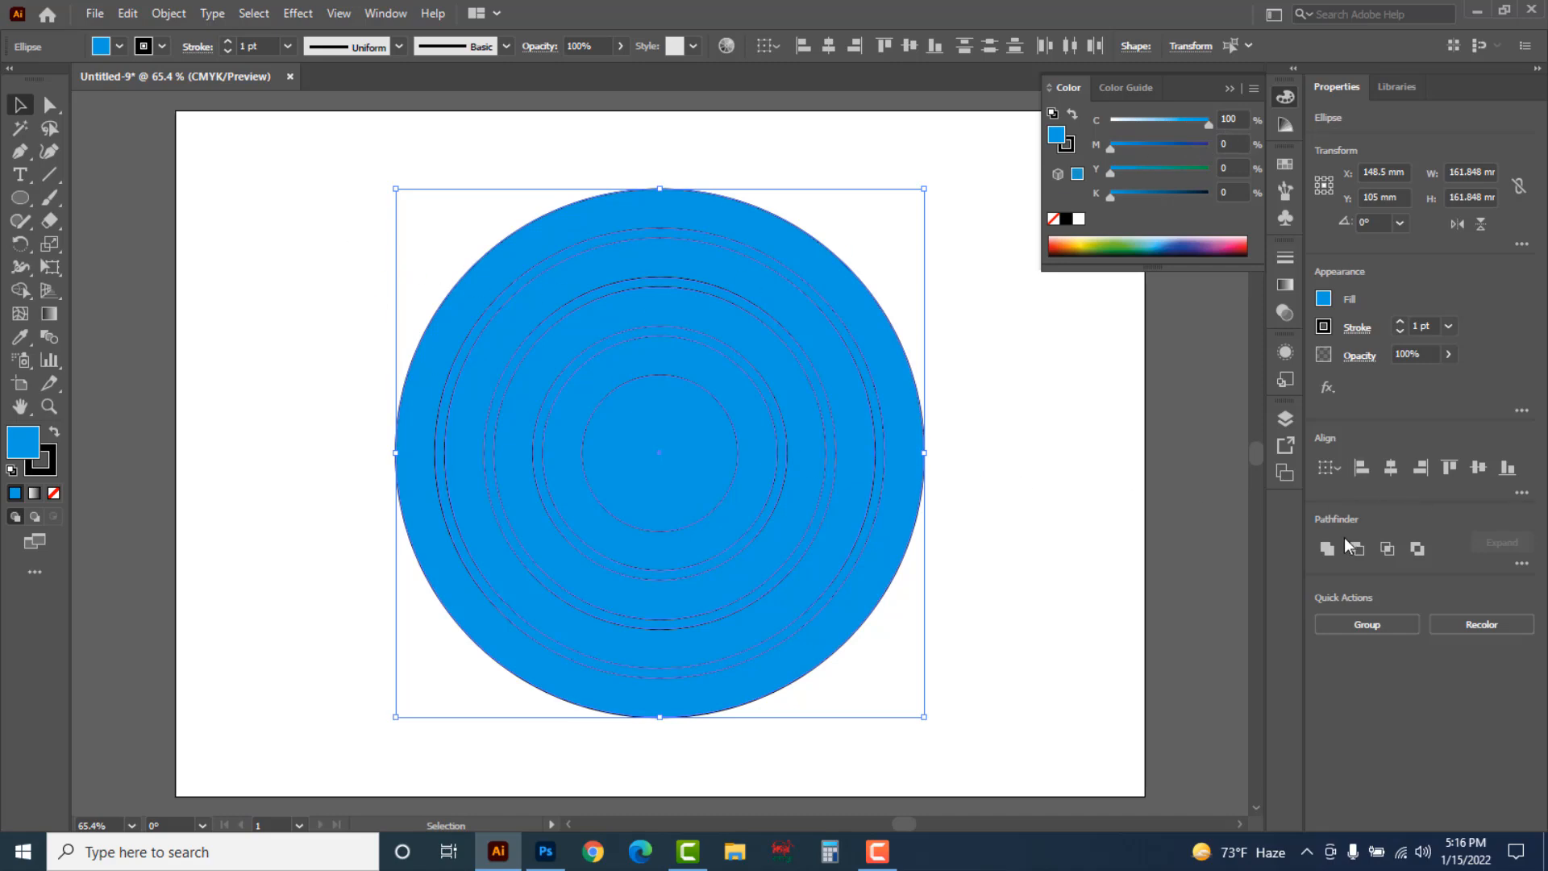
Exclude the overlapping areas of the circles to form separate rings, and remove their stroke
left_click(1417, 548)
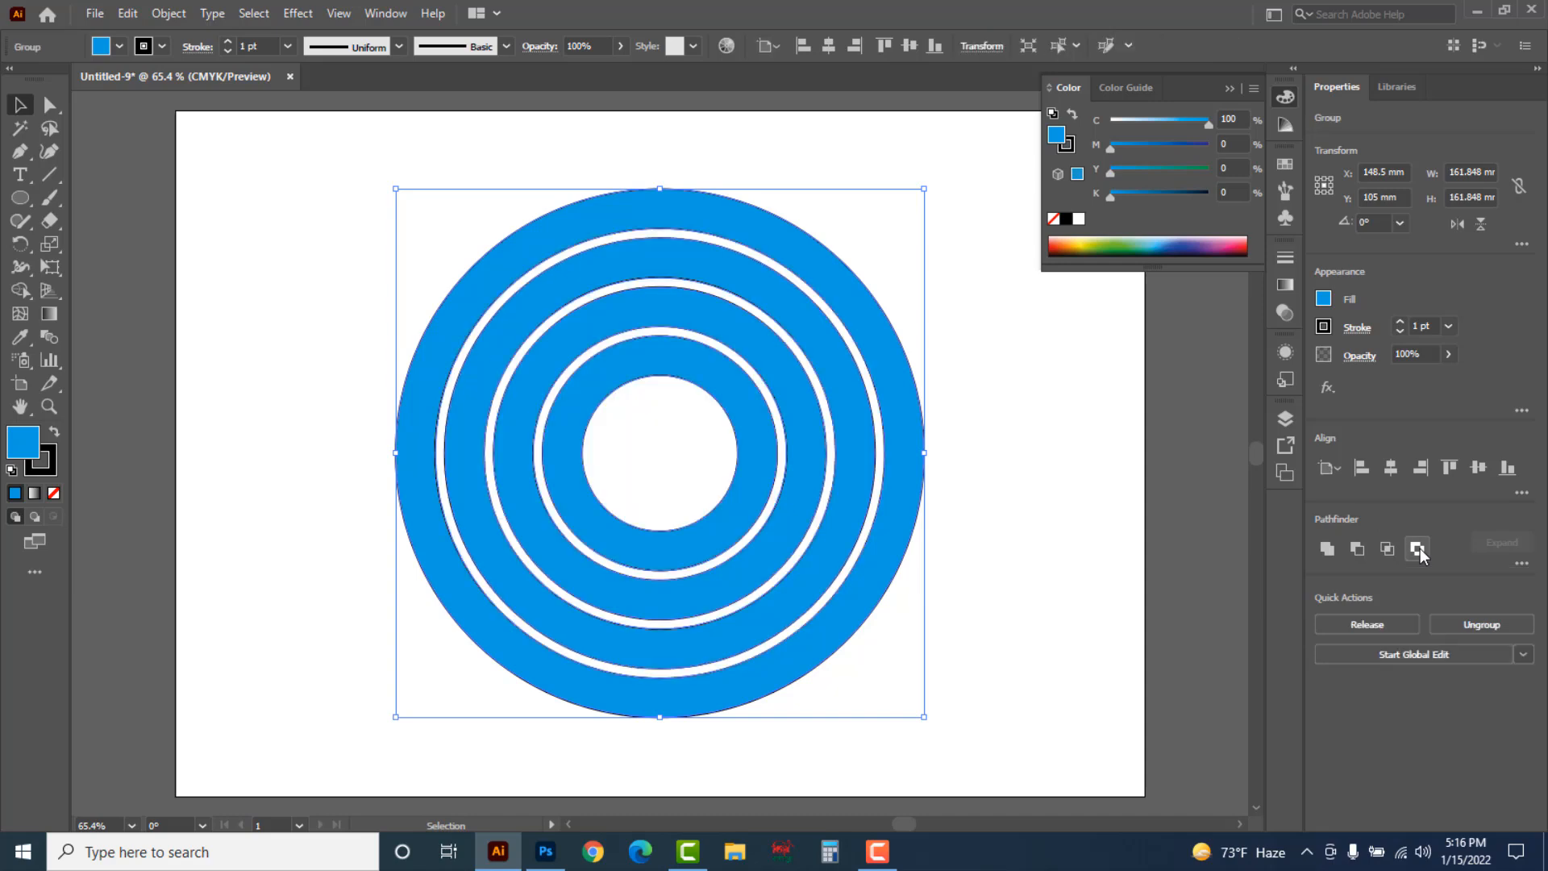
left_click(1068, 145)
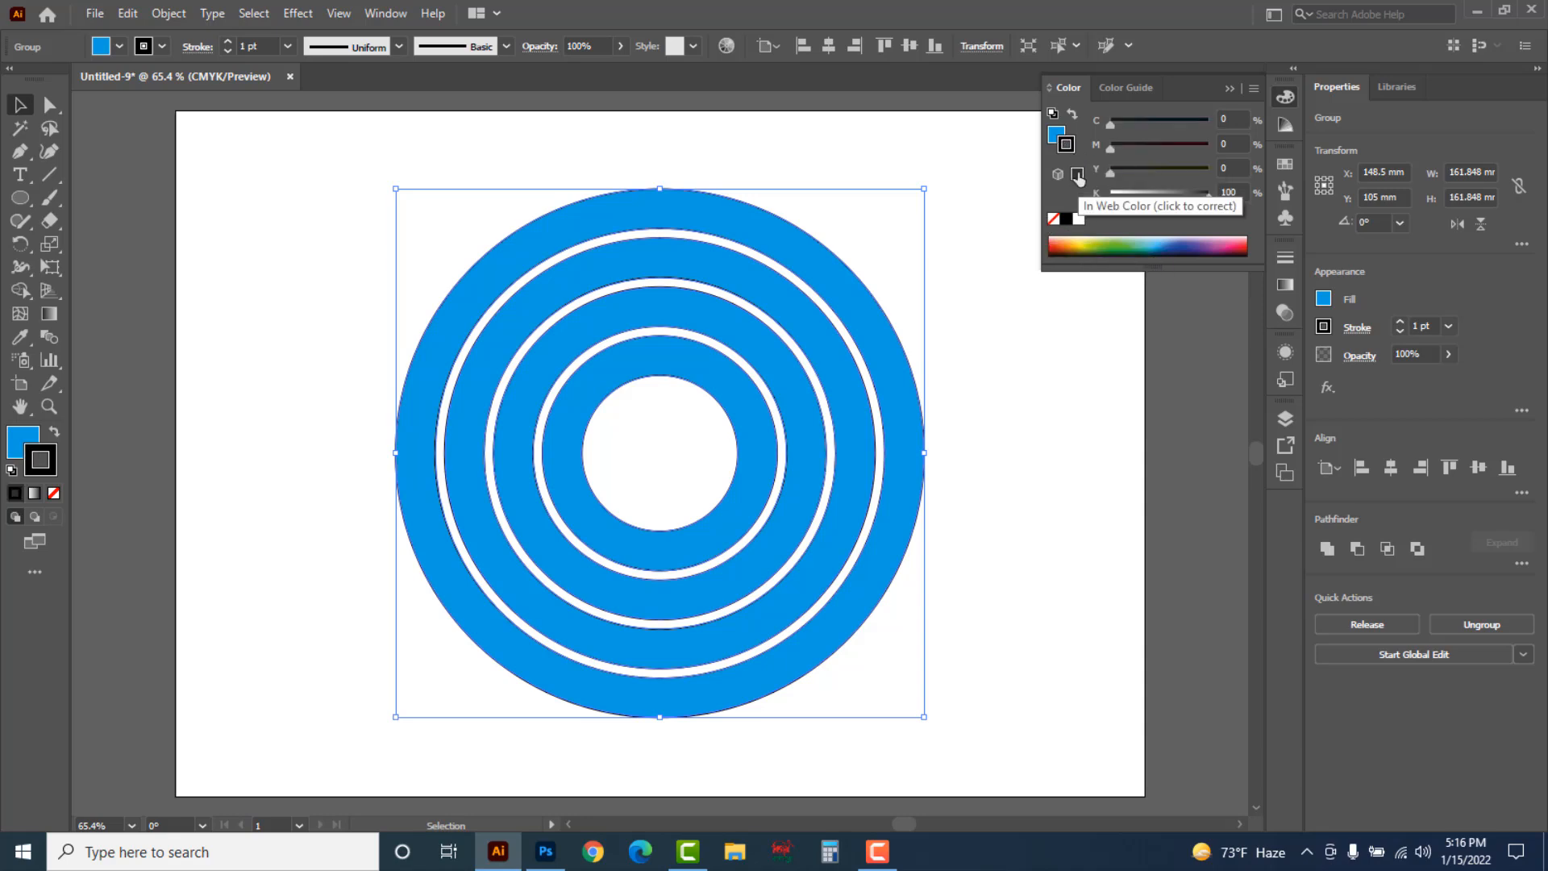
left_click(1052, 220)
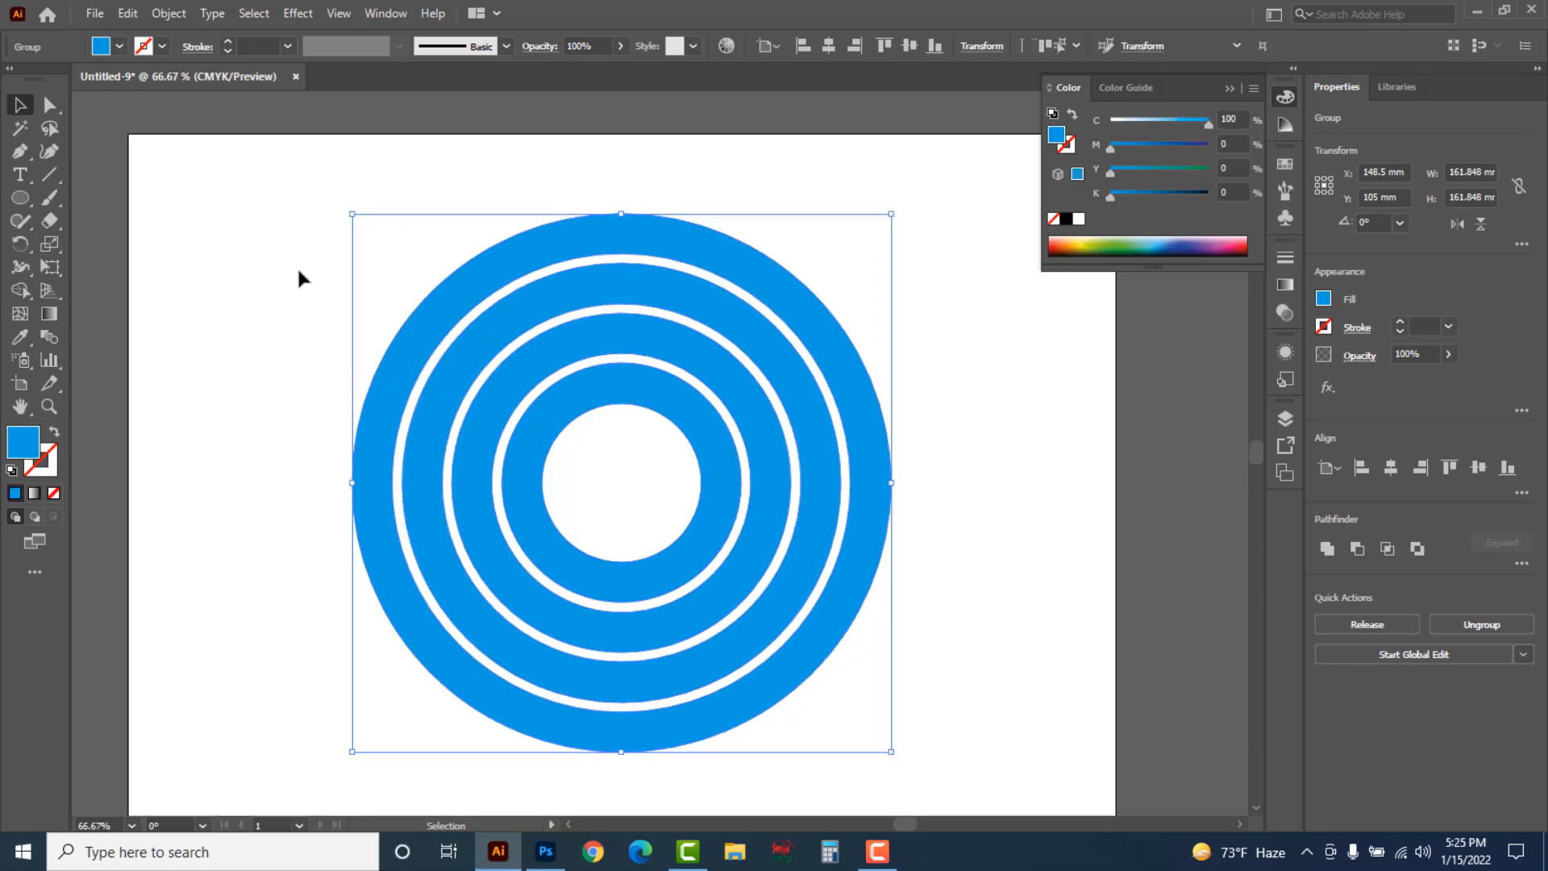
left_click(297, 264)
Draw a circle about 12.4 mm wide across the outer ring's upper-right band and fill it with 100% yellow
left_click_drag(20, 198, 130, 251)
key("ctrl+space")
left_click(708, 263)
left_click(647, 480)
left_click(665, 404)
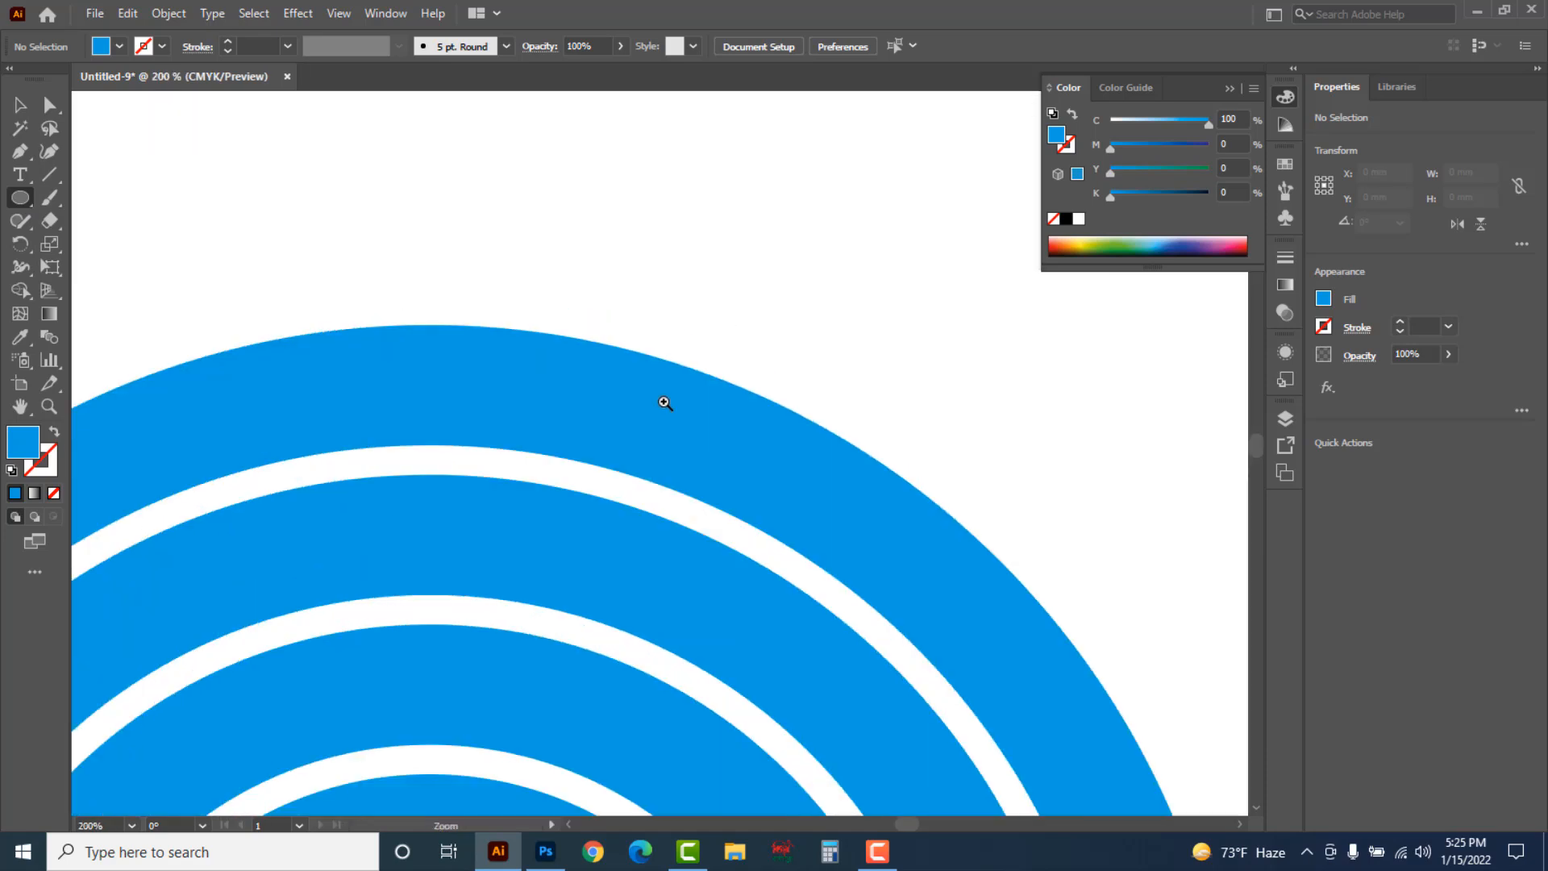
left_click_drag(666, 424, 728, 486)
left_click_drag(1208, 124, 1214, 173)
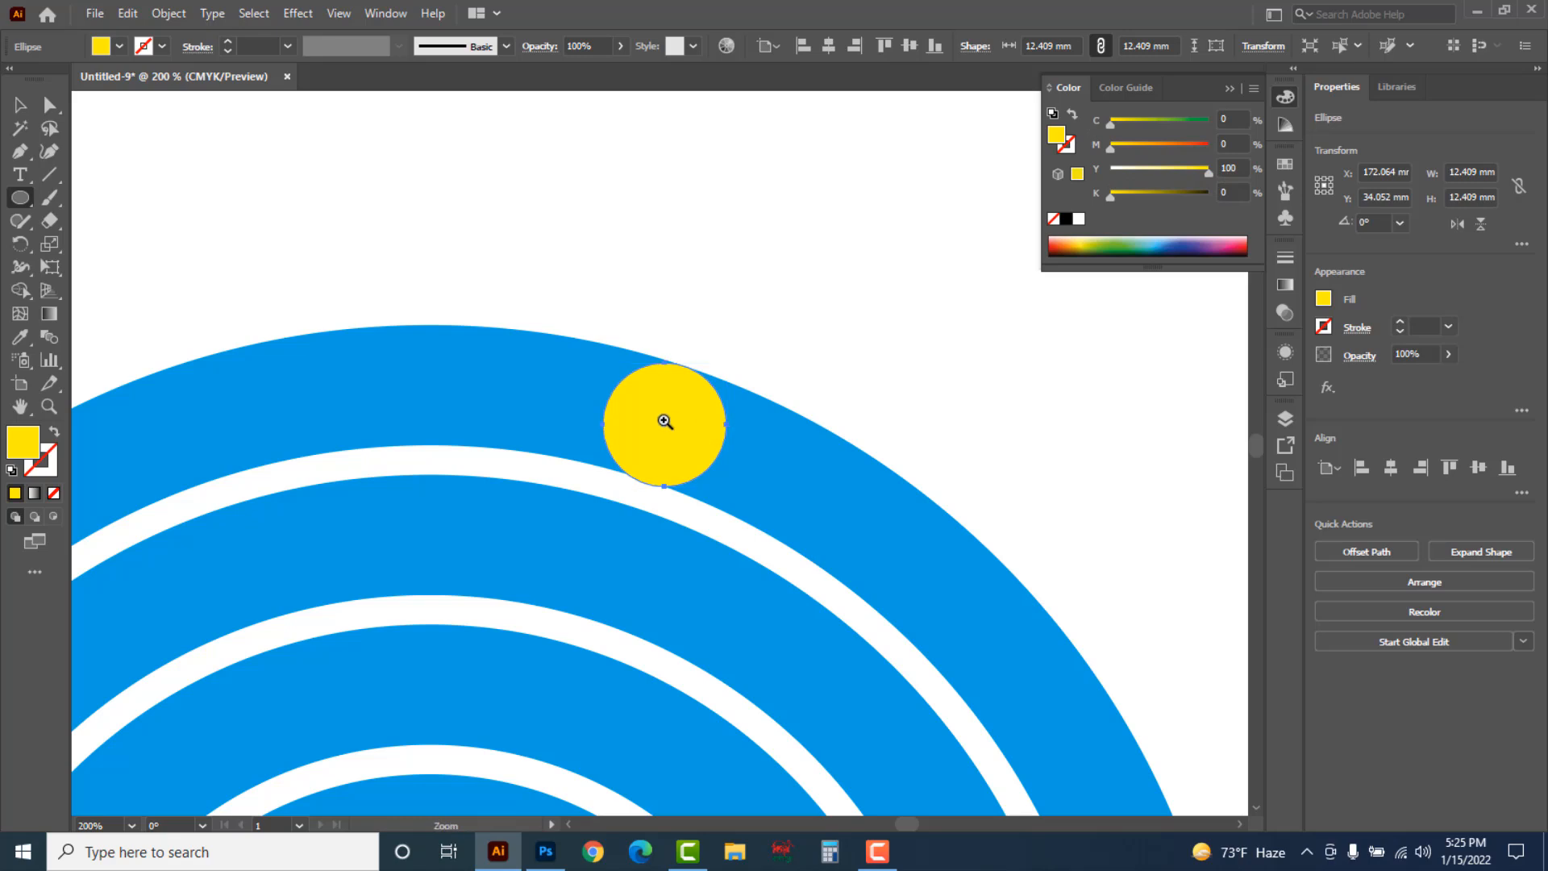
Move the yellow circle straight up by about 0.2 mm to fit it across the outer ring's band
left_click(667, 423, "ctrl")
left_click(663, 461, "ctrl")
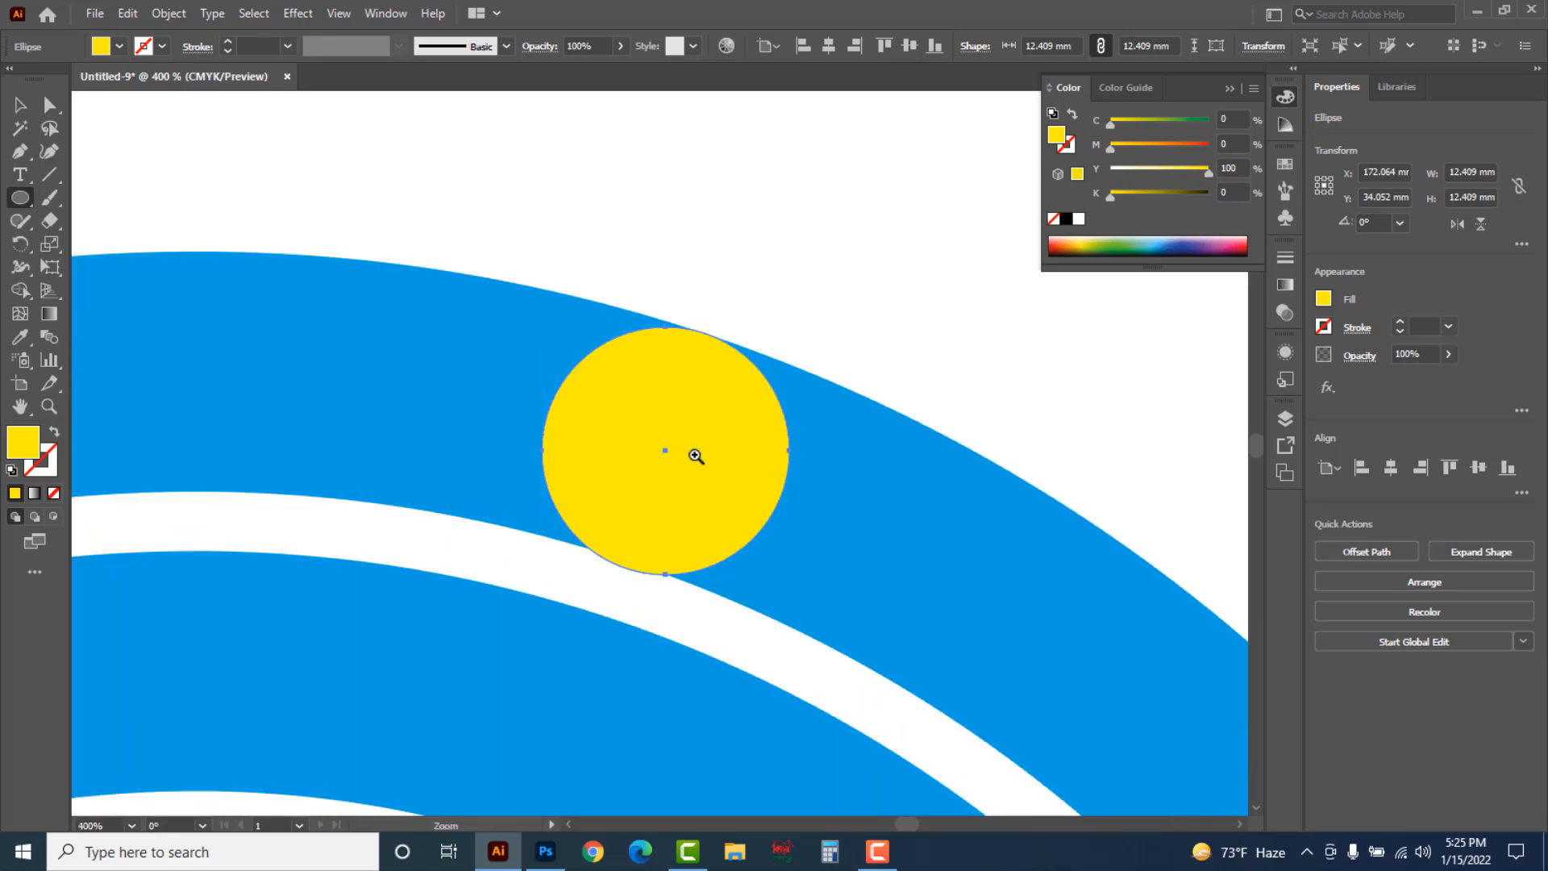
left_click(690, 454, "ctrl")
left_click(20, 105)
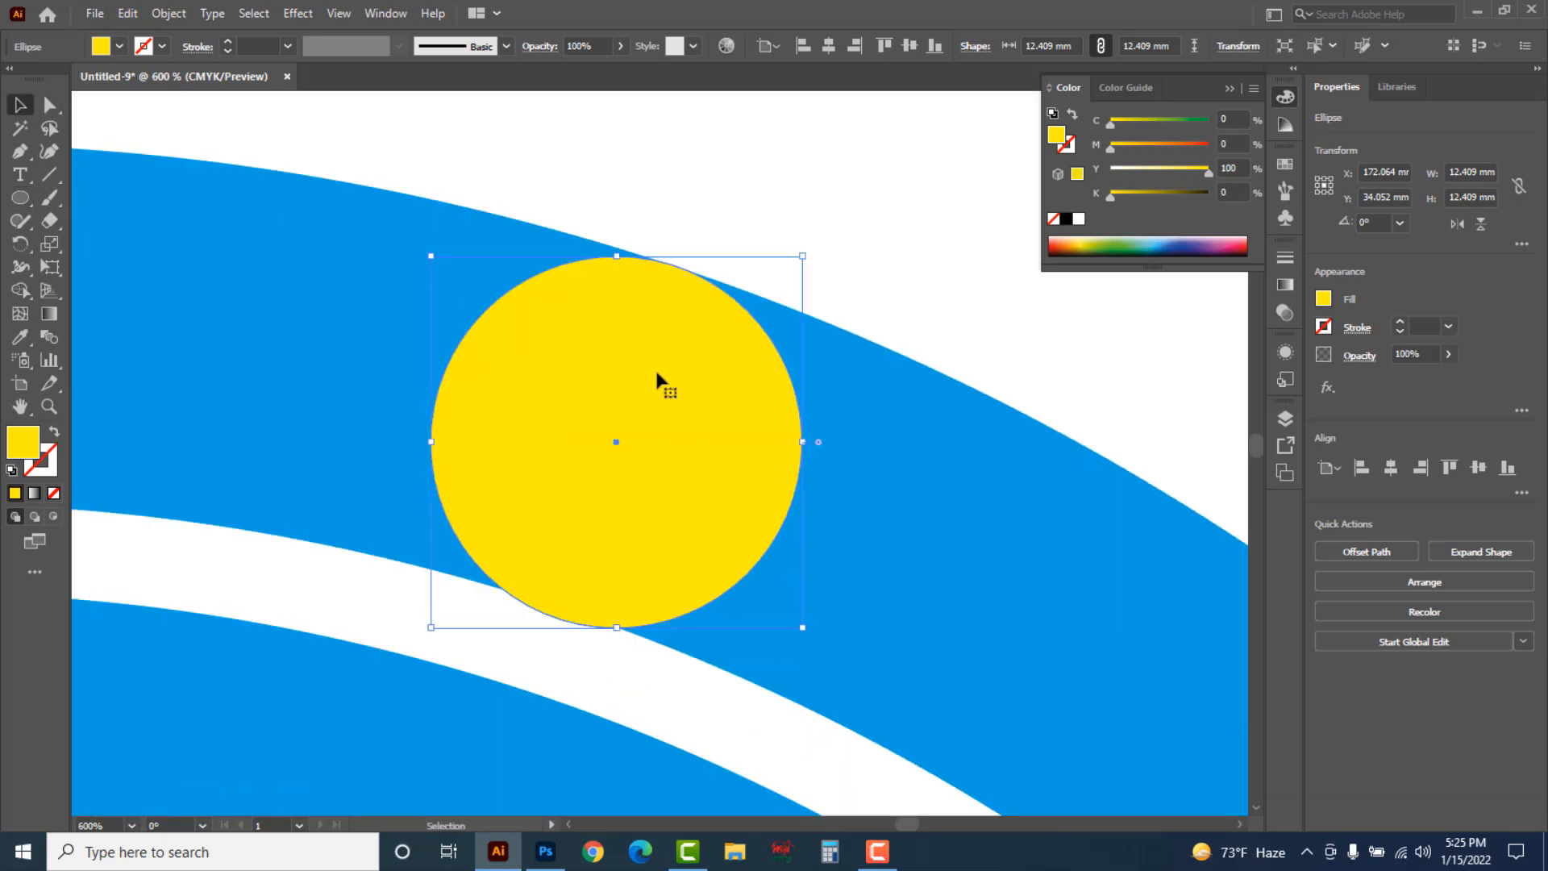
left_click_drag(657, 371, 660, 367)
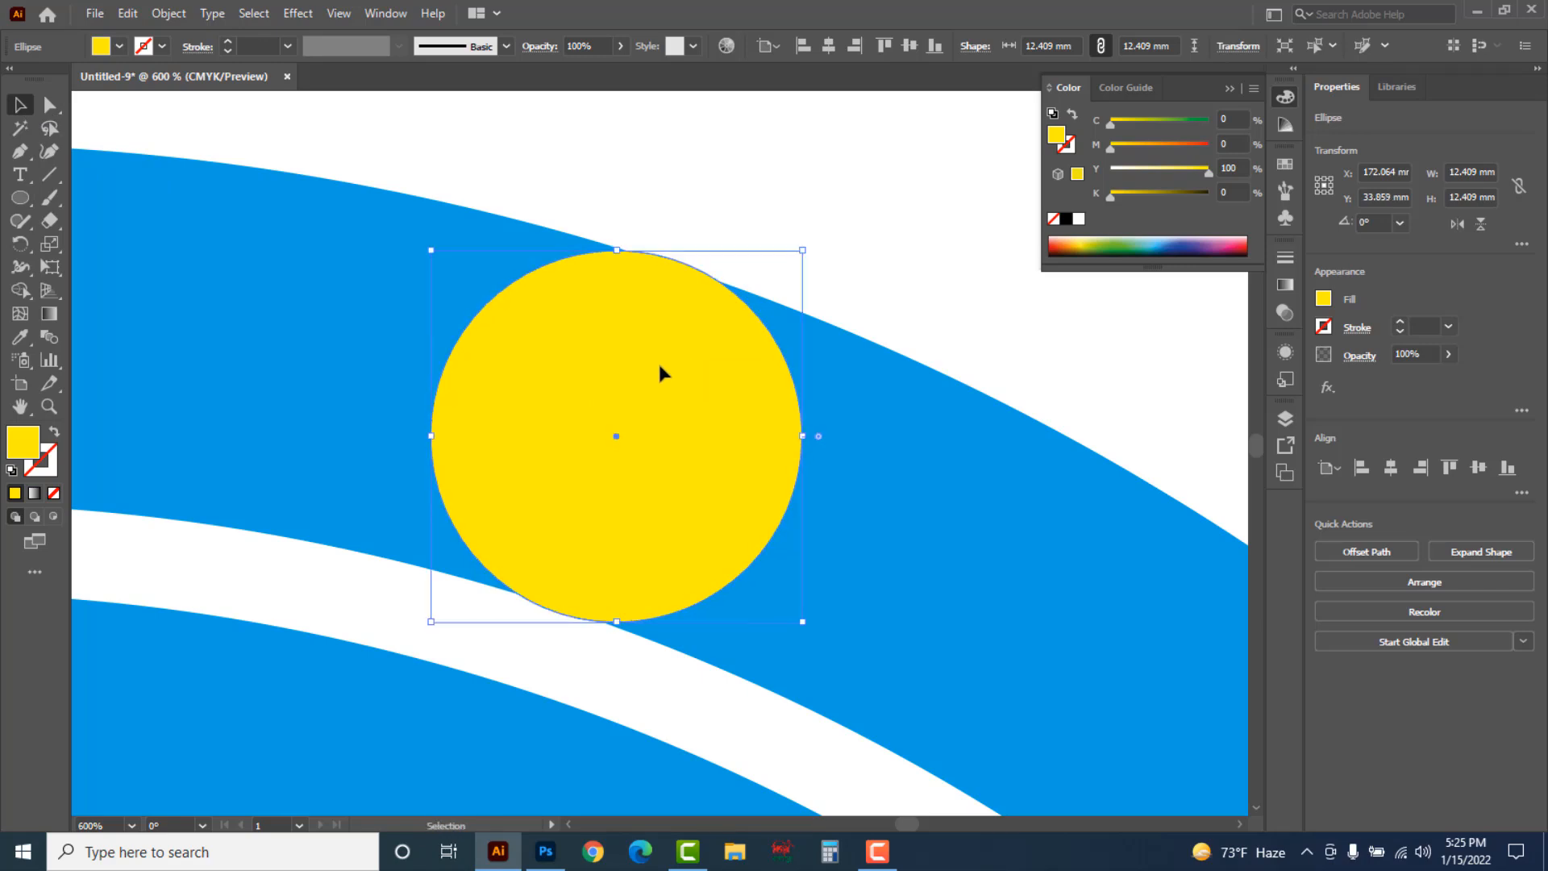
Switch to outline view and examine how the circle's edges meet the outer ring's two edges
left_click(870, 242)
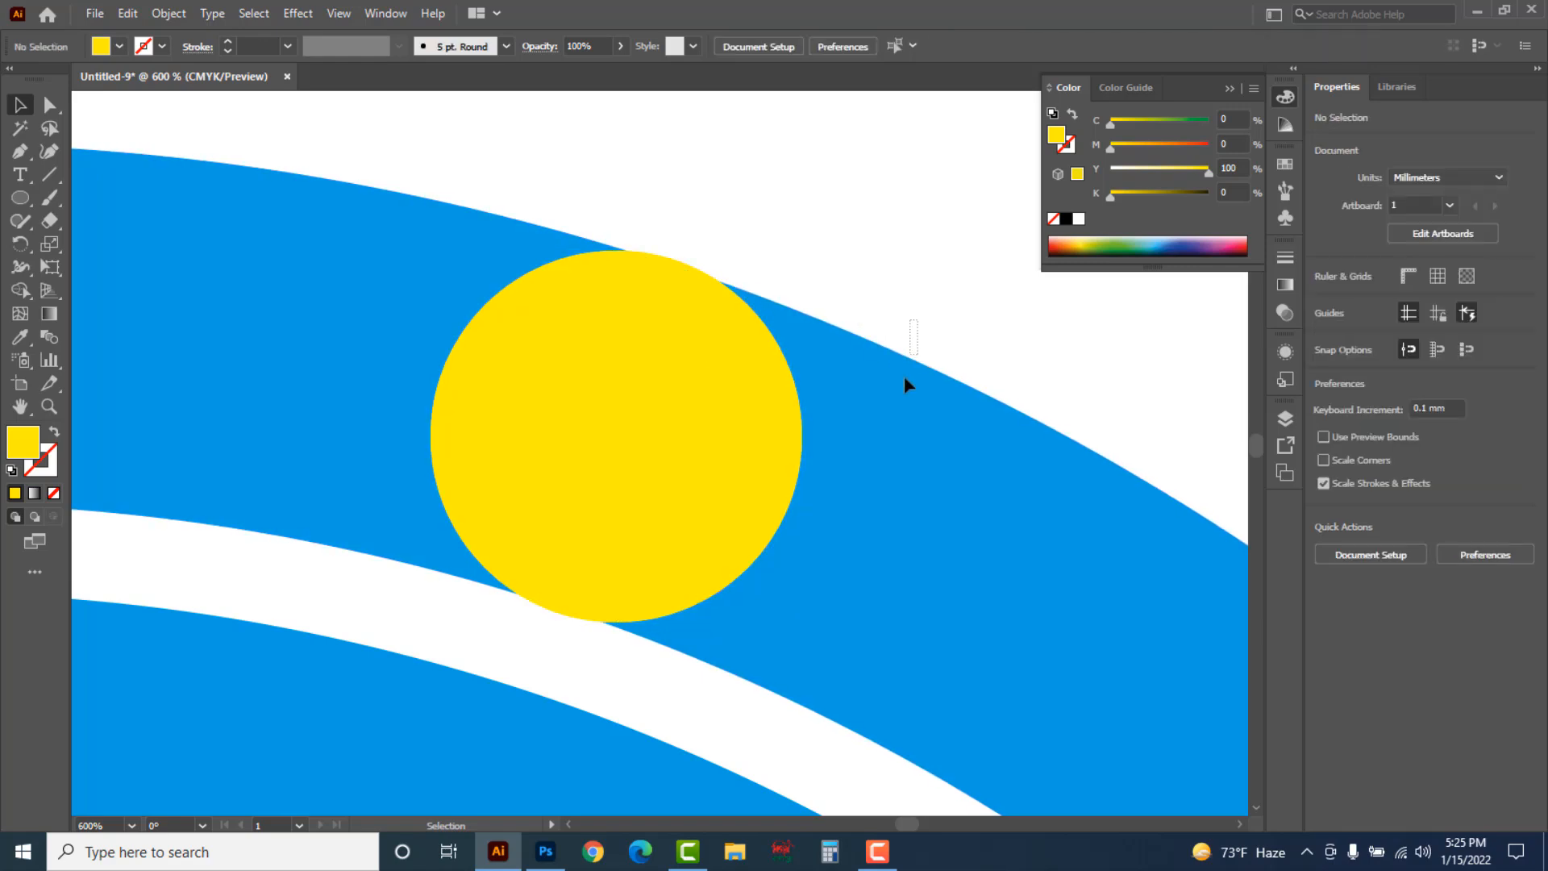
left_click(872, 446)
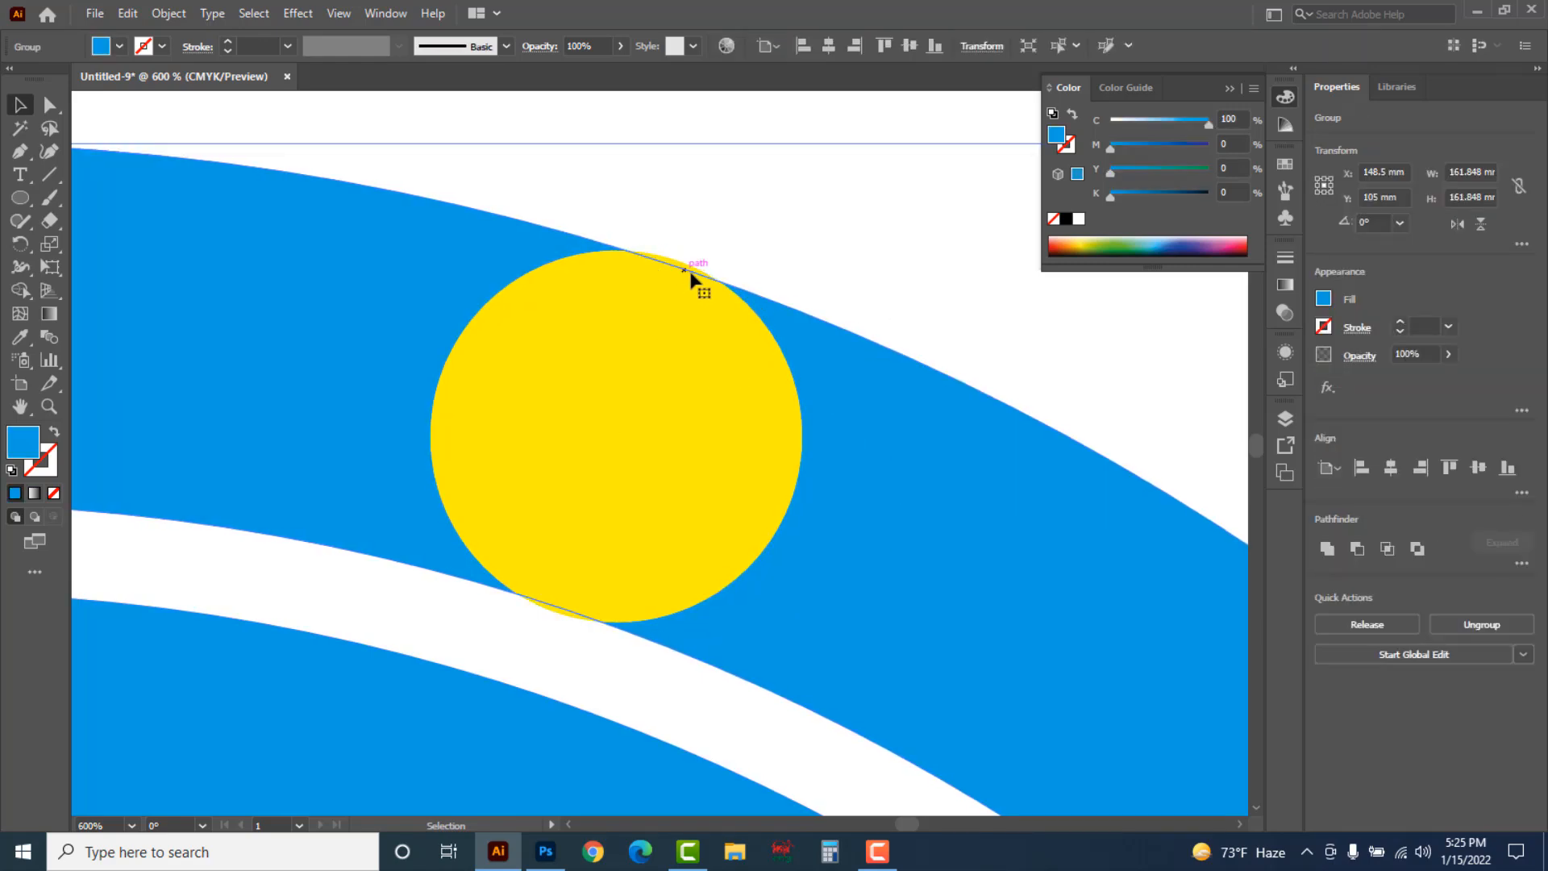
left_click(563, 641)
key("ctrl+y")
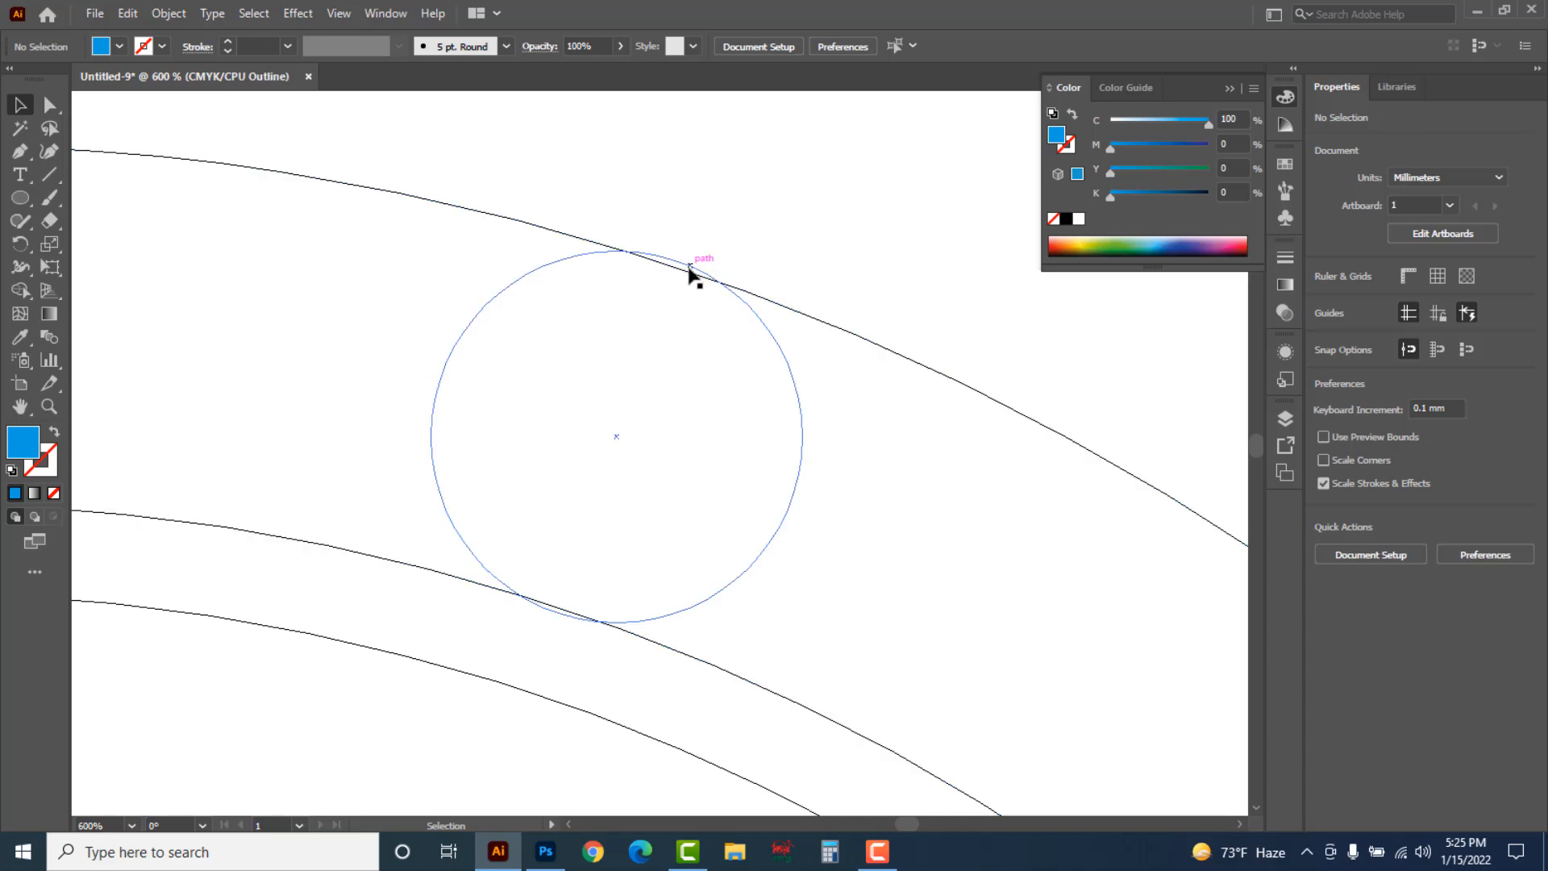
left_click(801, 473)
left_click_drag(802, 250, 769, 284)
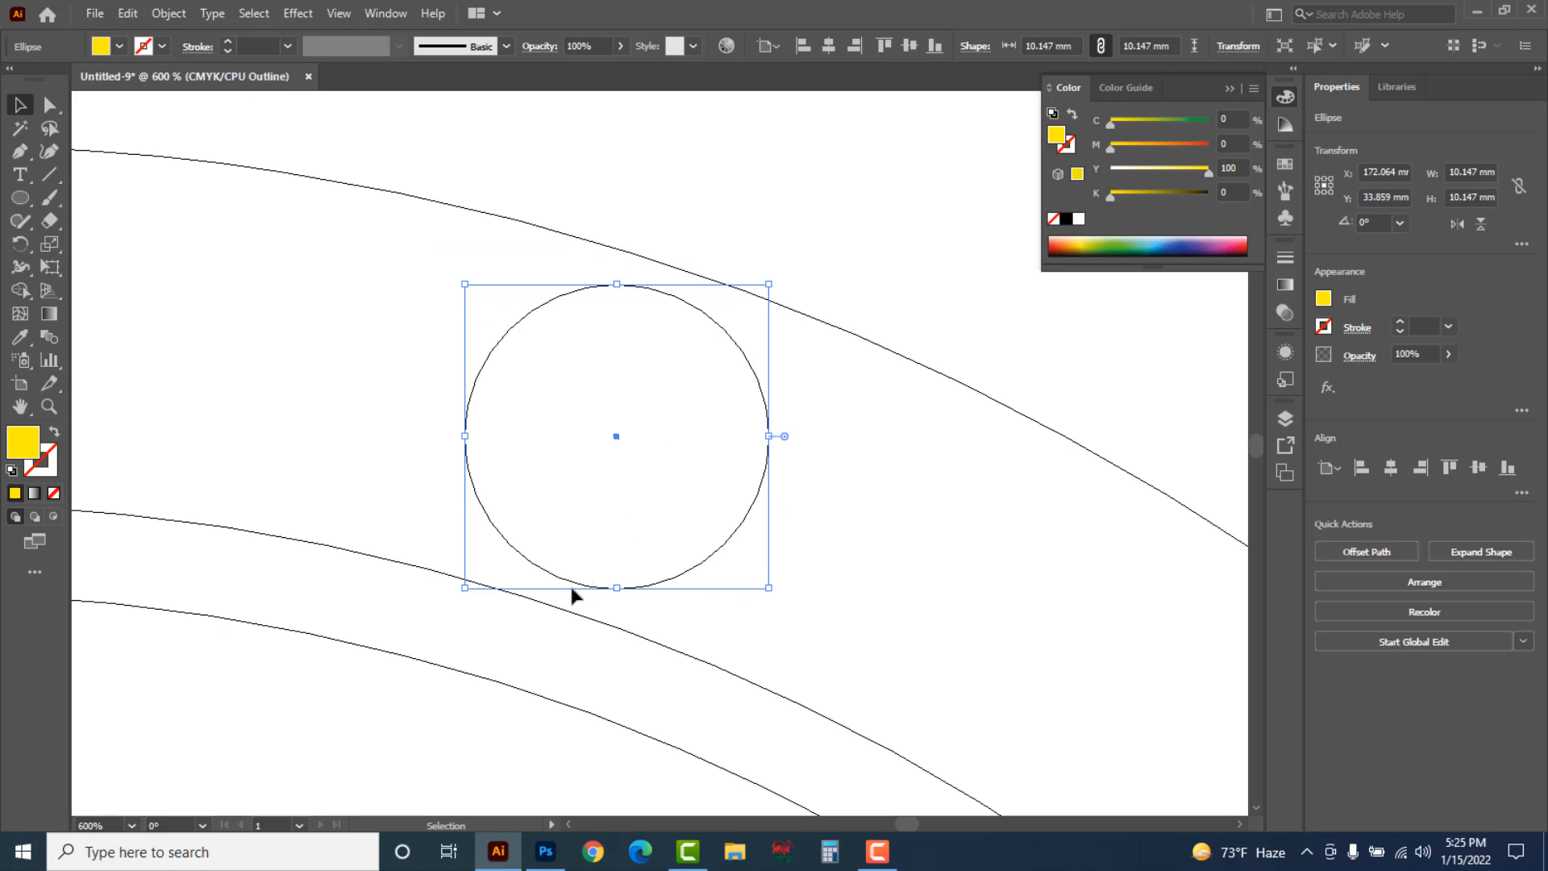
key("ctrl+z")
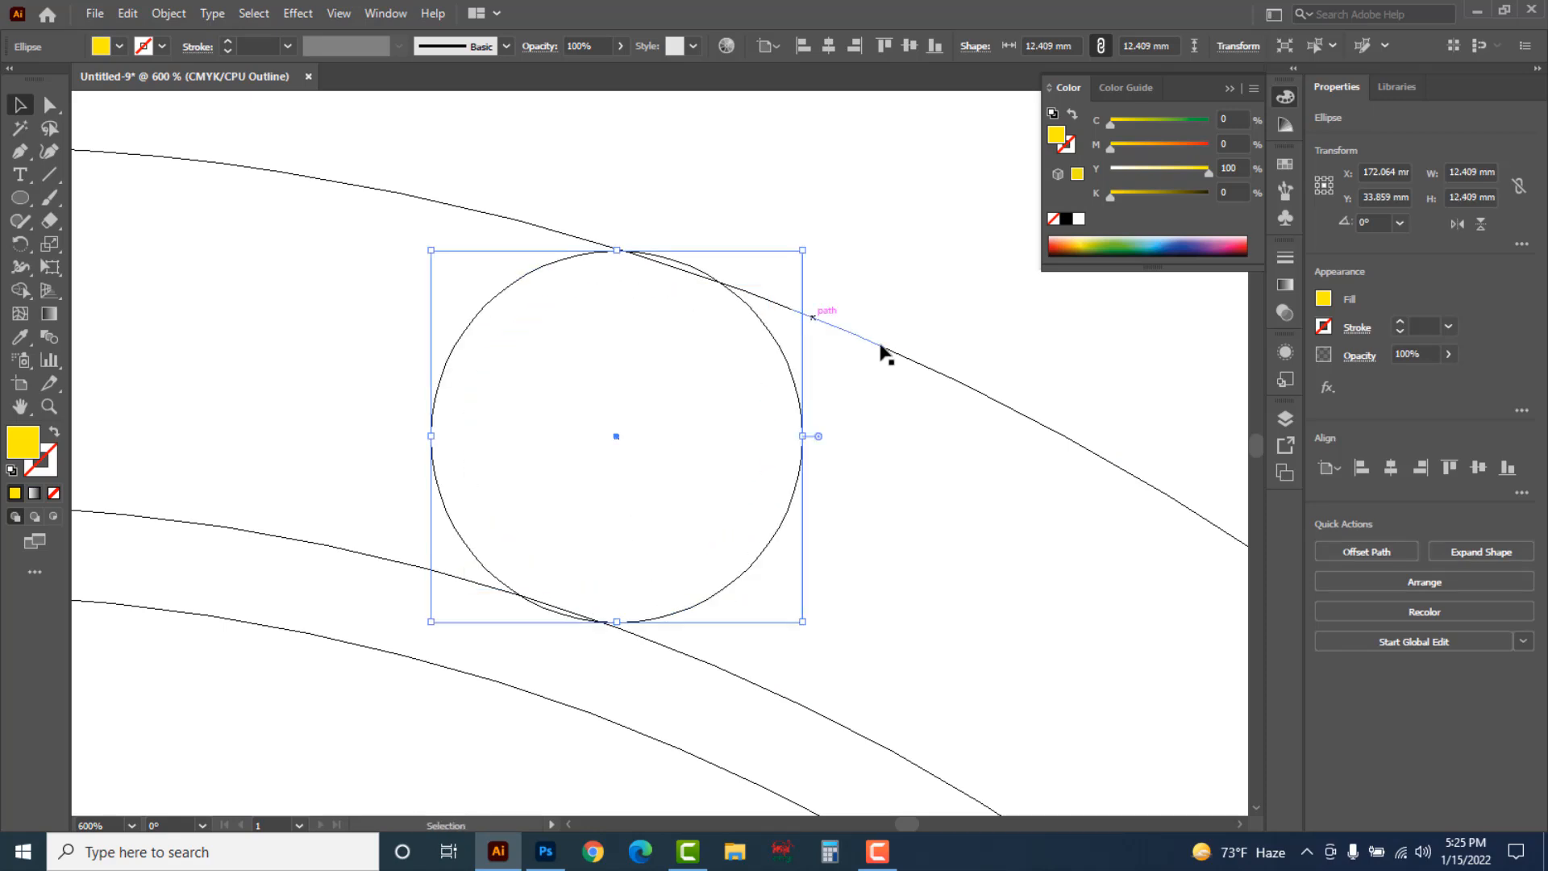
Resize the circle about its centre to roughly 12.47 mm wide to span the outer ring's band, and return to preview view
left_click(855, 637)
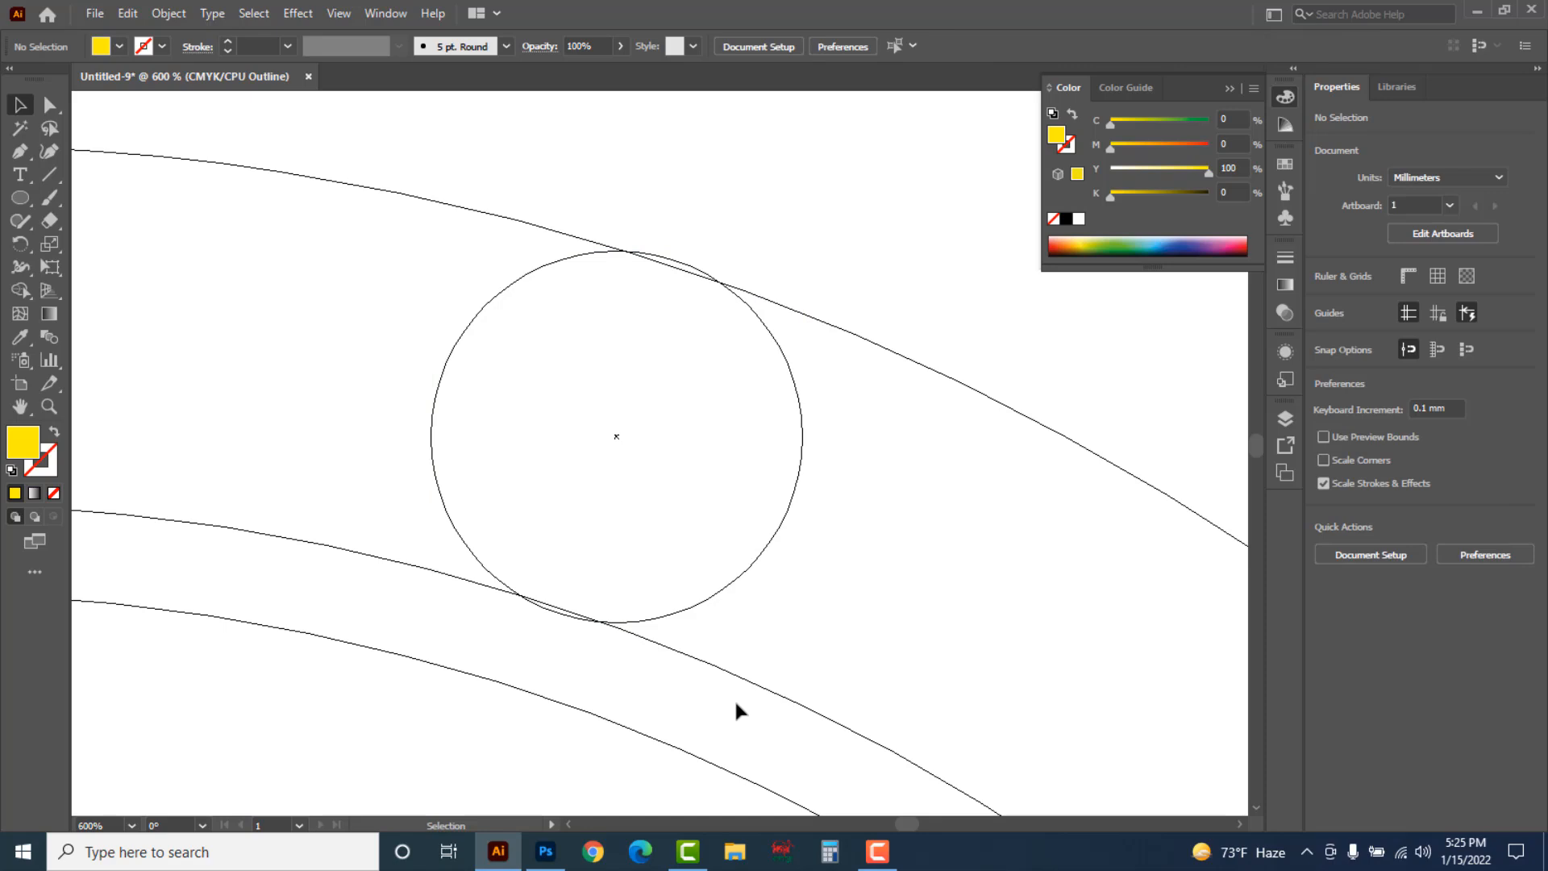
left_click(584, 619)
left_click(557, 630)
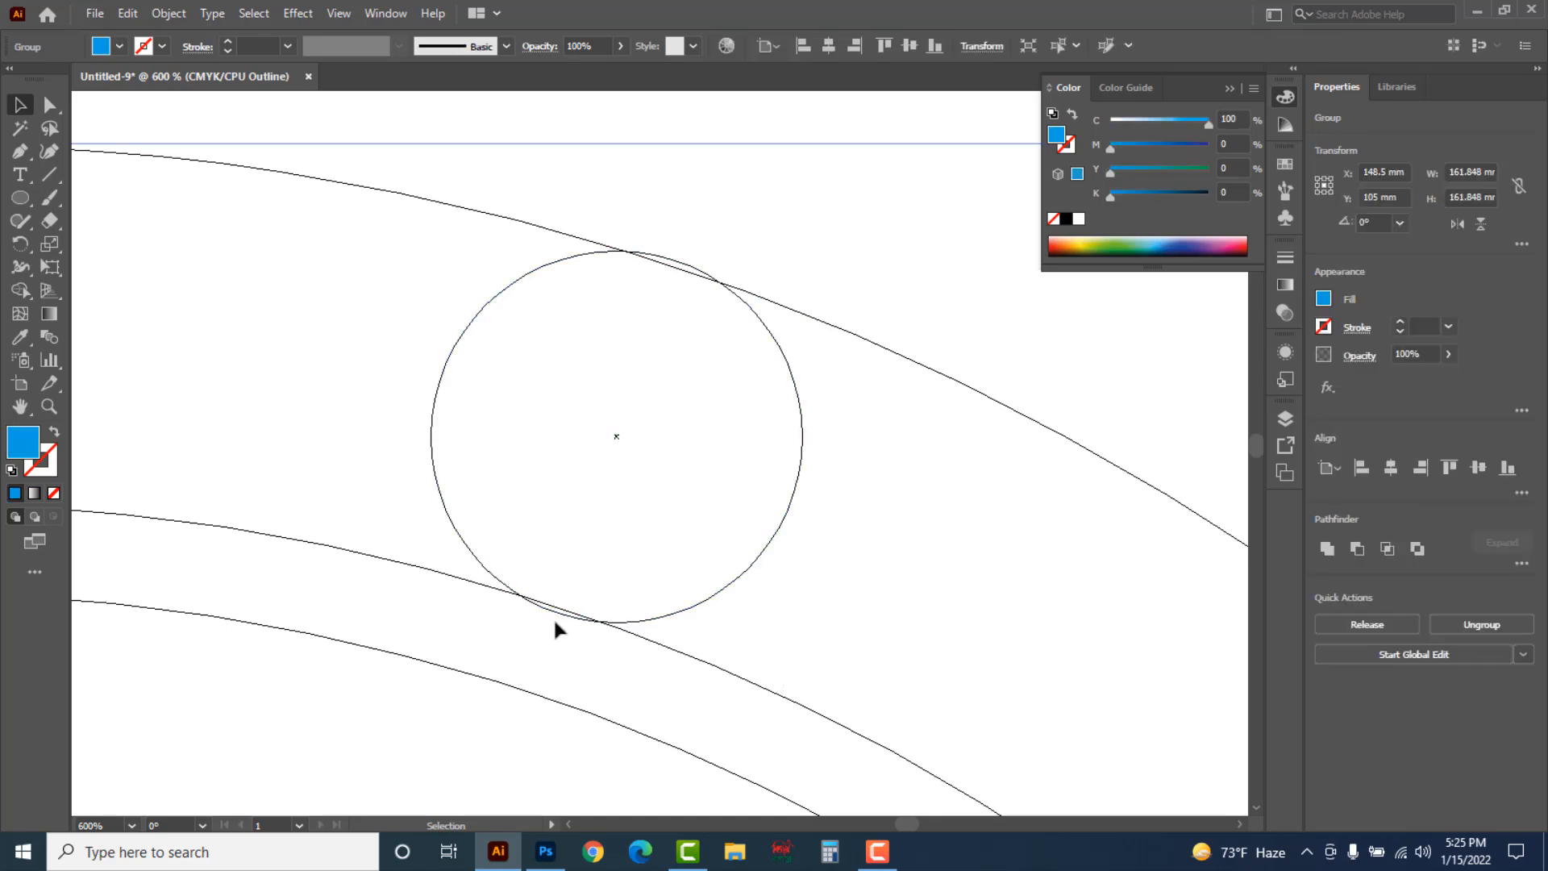
left_click(801, 482)
left_click_drag(803, 250, 799, 256)
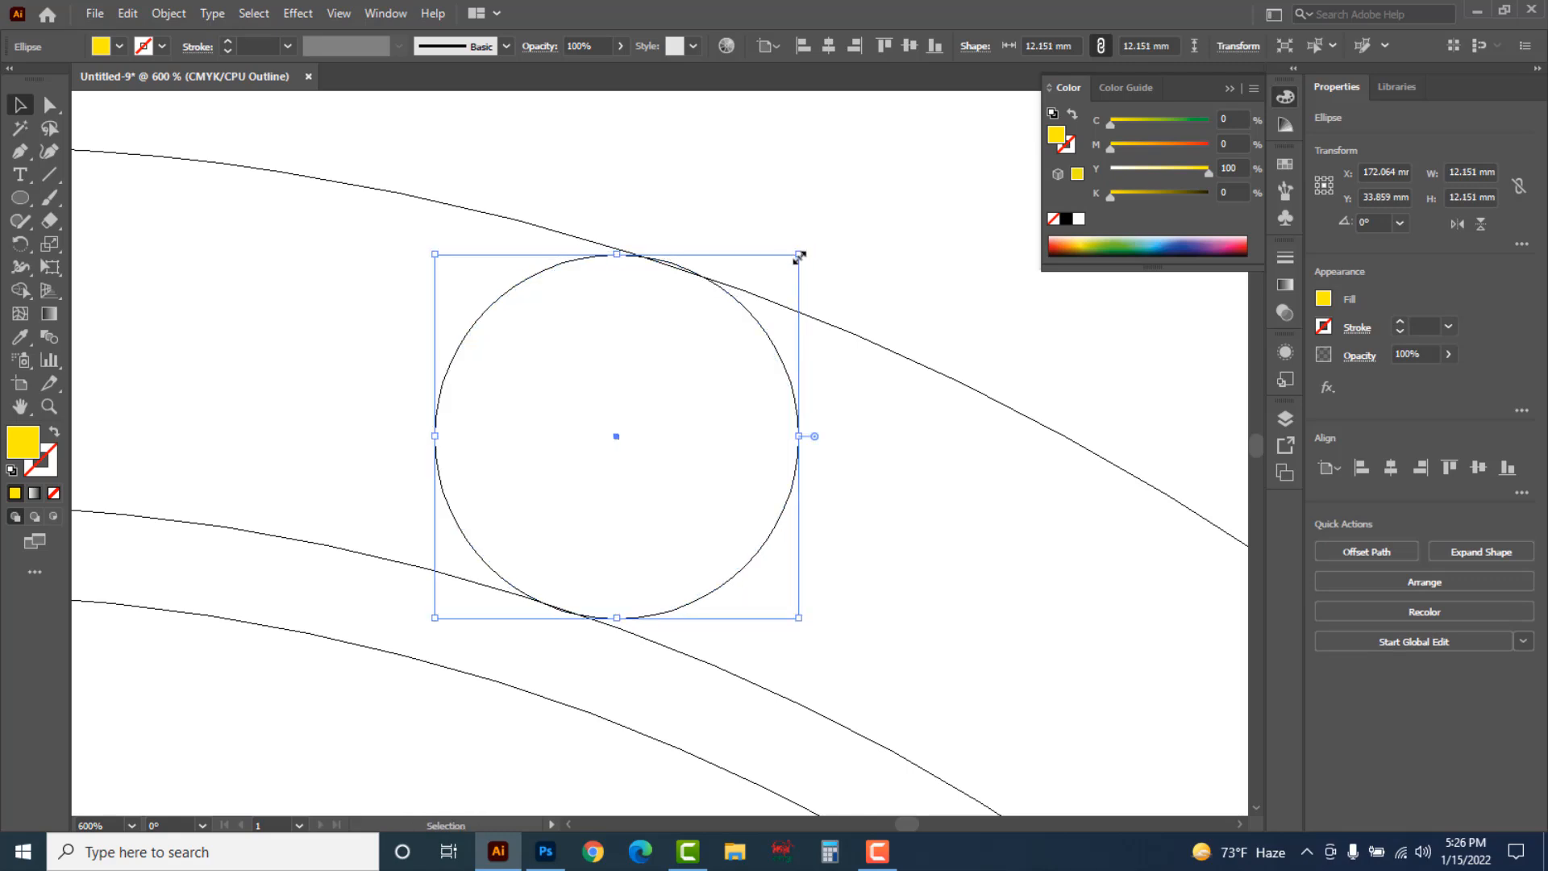
left_click_drag(799, 618, 810, 624)
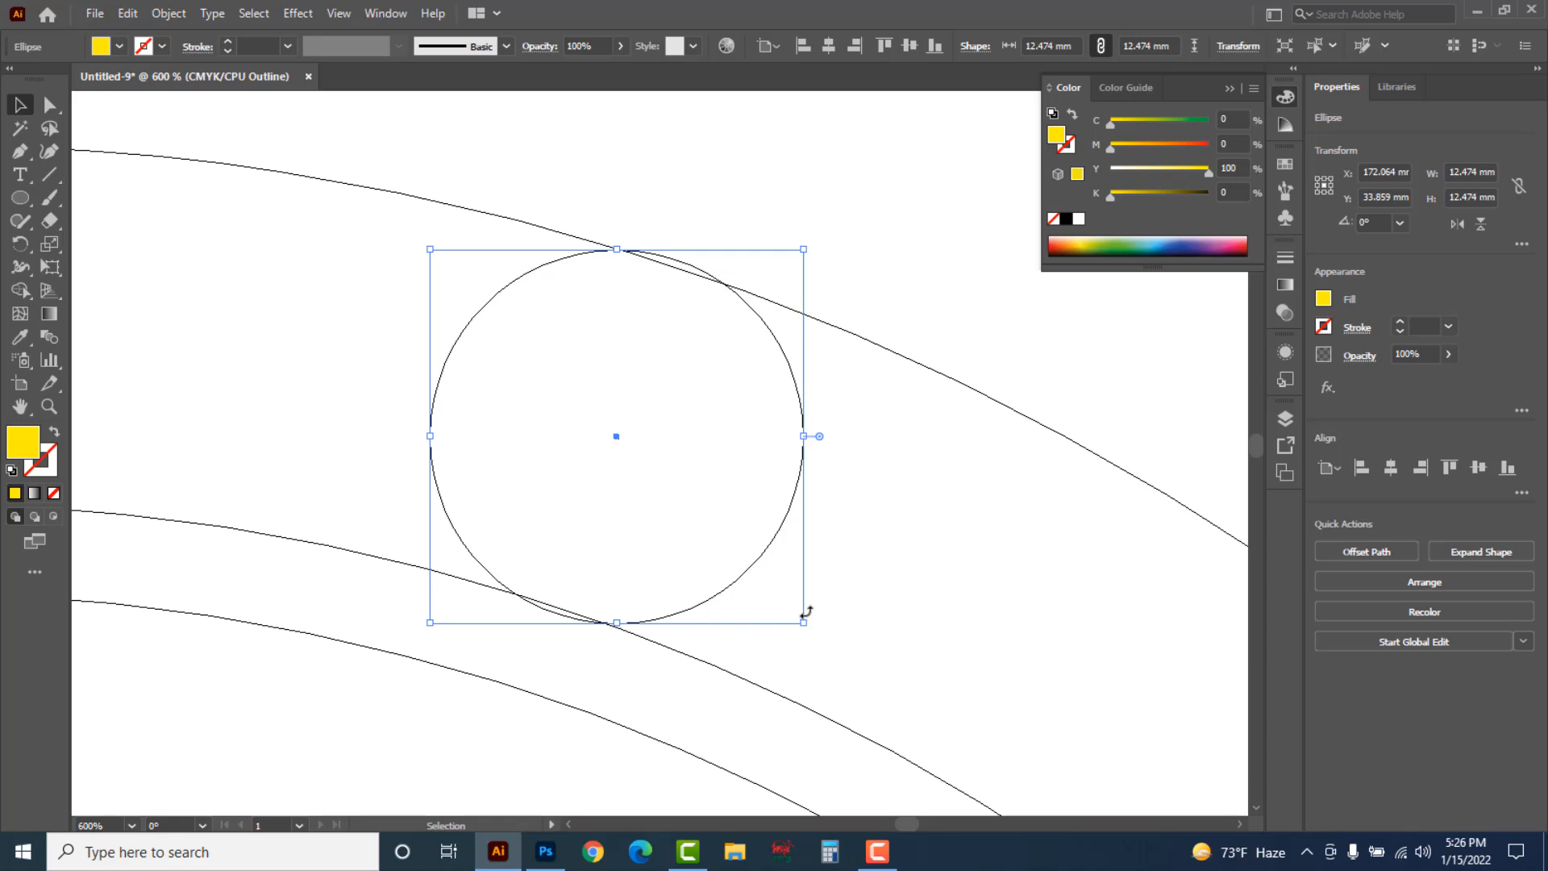
key("ctrl+y")
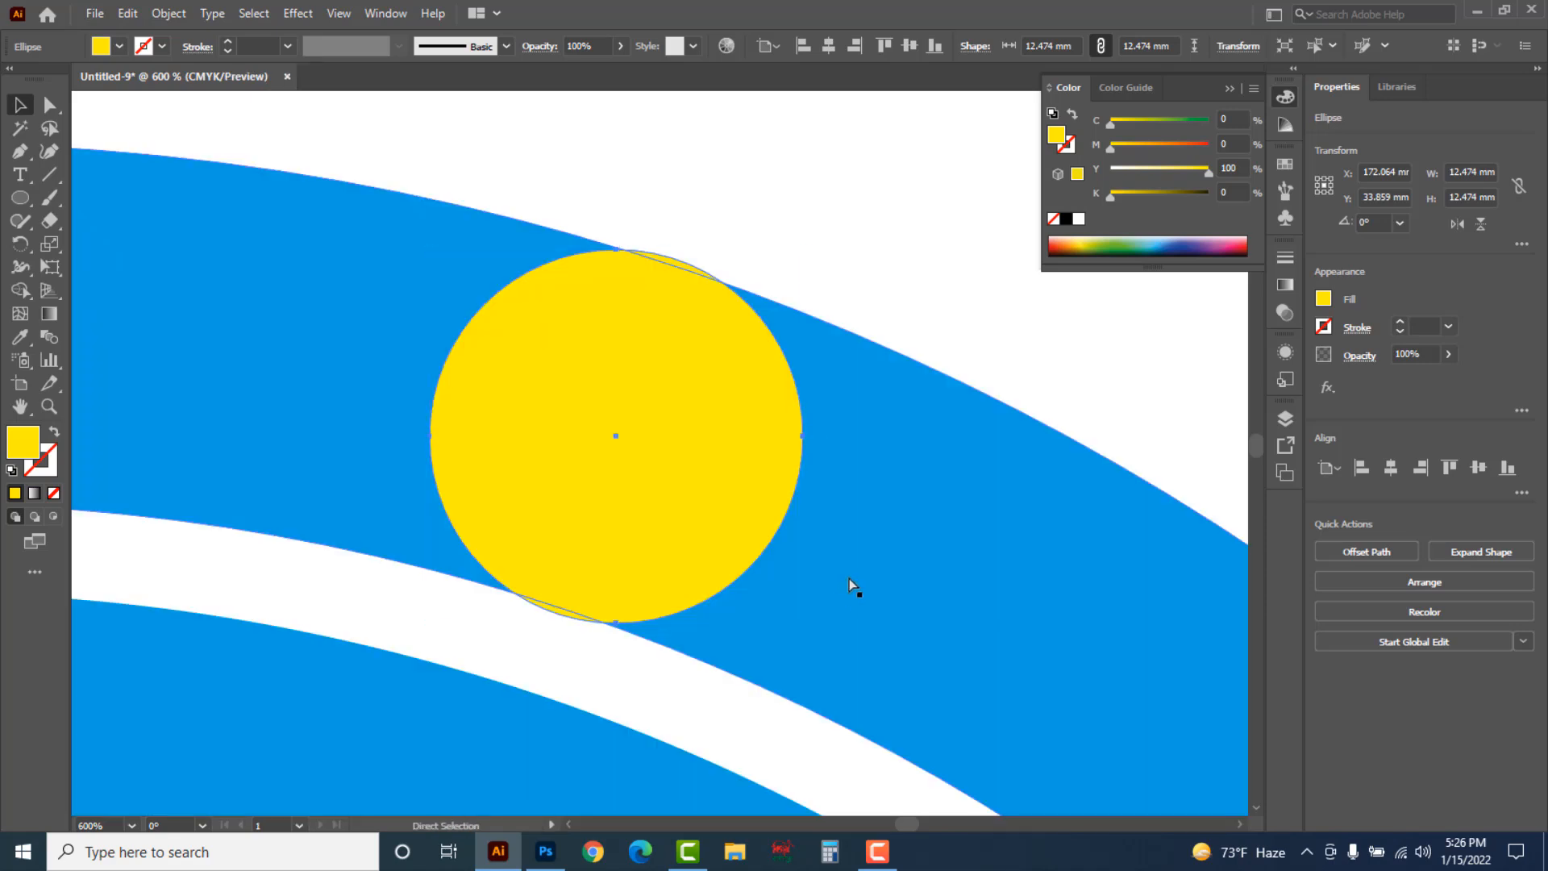
Duplicate the yellow circle twice onto the upper part of the second ring
key("ctrl+minus")
key("ctrl+minus")
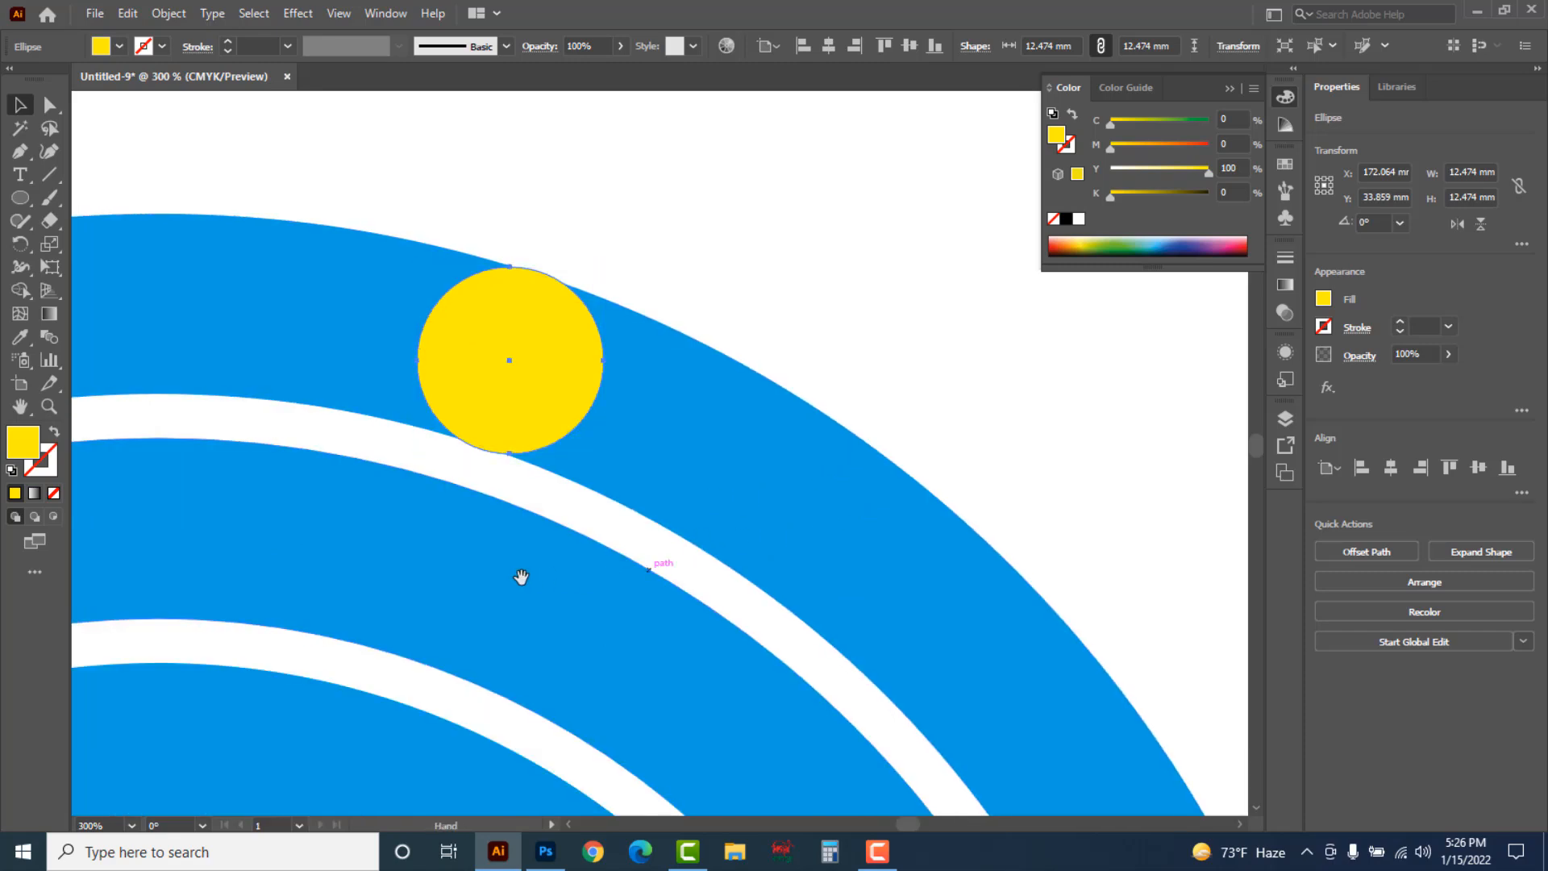
left_click_drag(522, 577, 826, 412)
left_click_drag(823, 224, 409, 408)
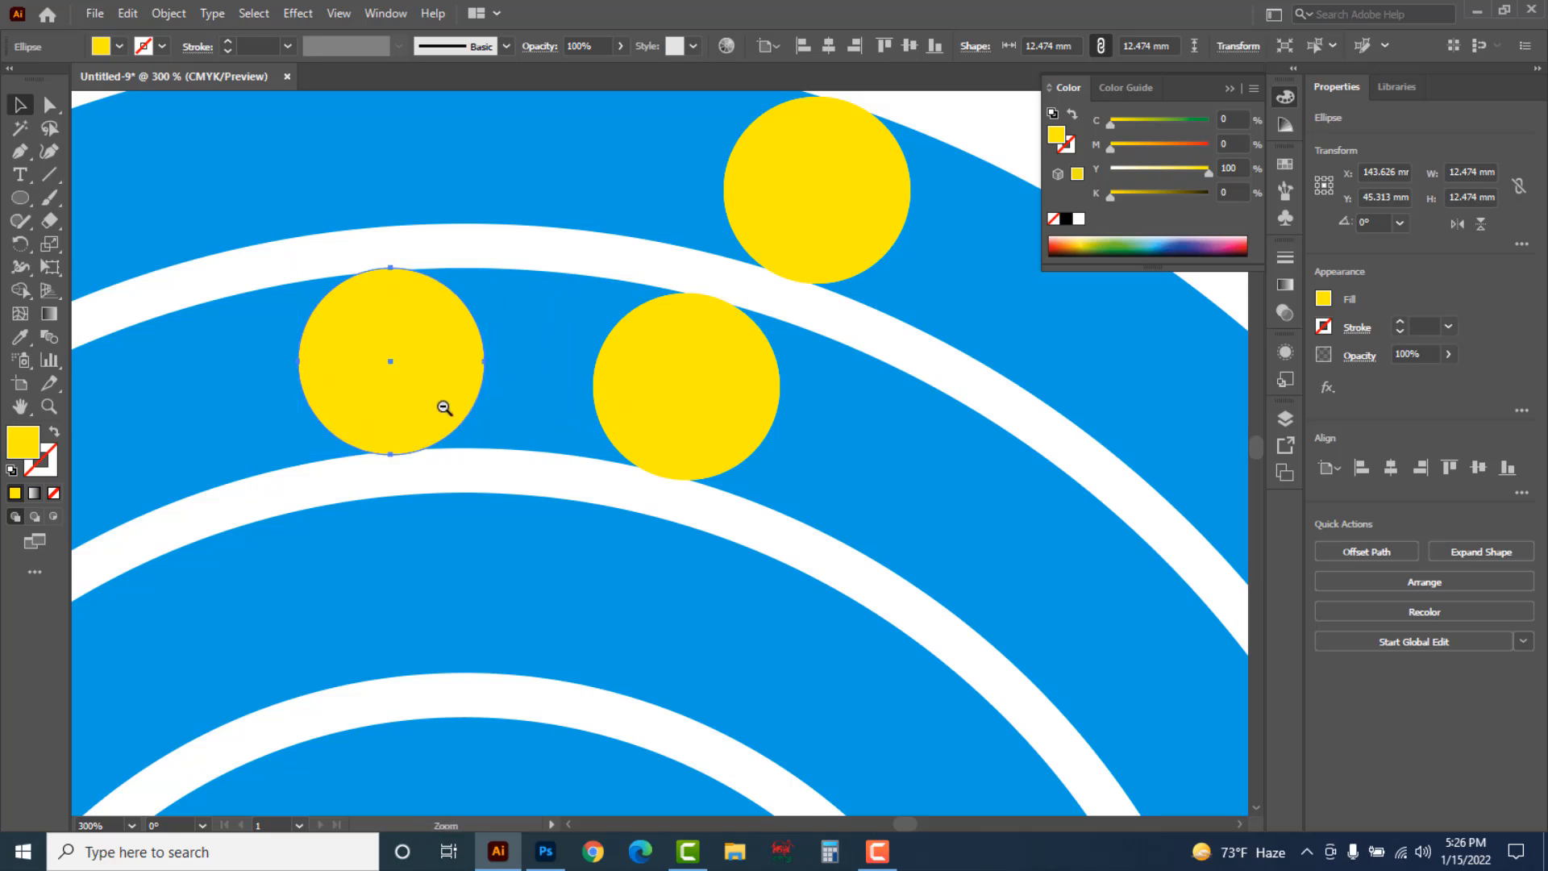
Place further copies of the yellow circle along the right-hand halves of the four rings to mark segment ends
left_click(561, 428, "ctrl+alt")
left_click_drag(879, 681, 747, 518)
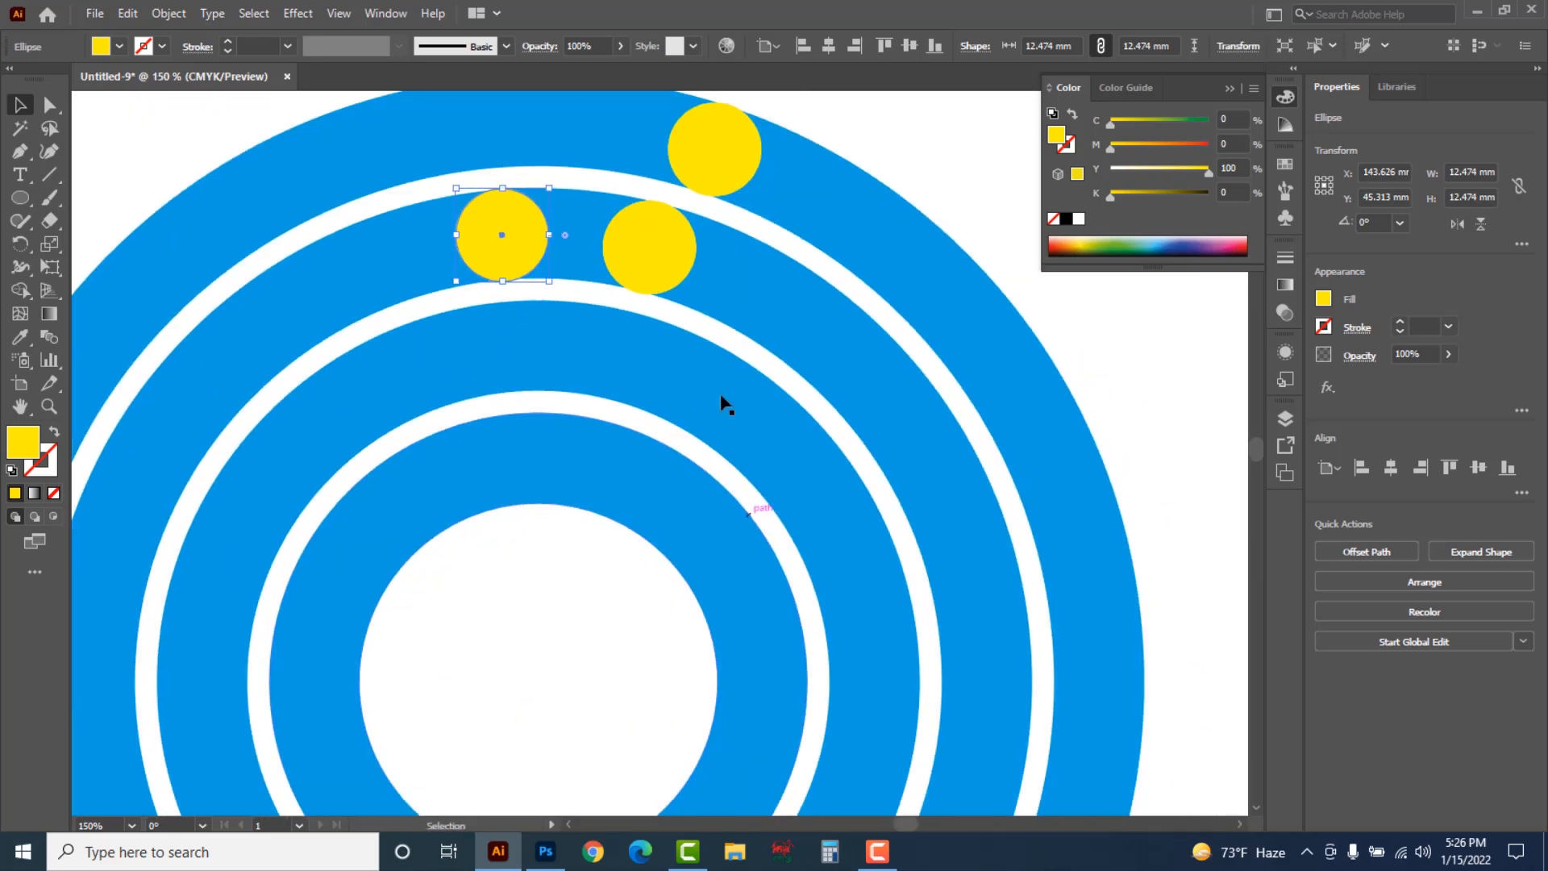
left_click_drag(510, 239, 994, 582)
left_click_drag(906, 443, 892, 411)
scroll(771, 576, "up", 5)
scroll(770, 576, "left", 1)
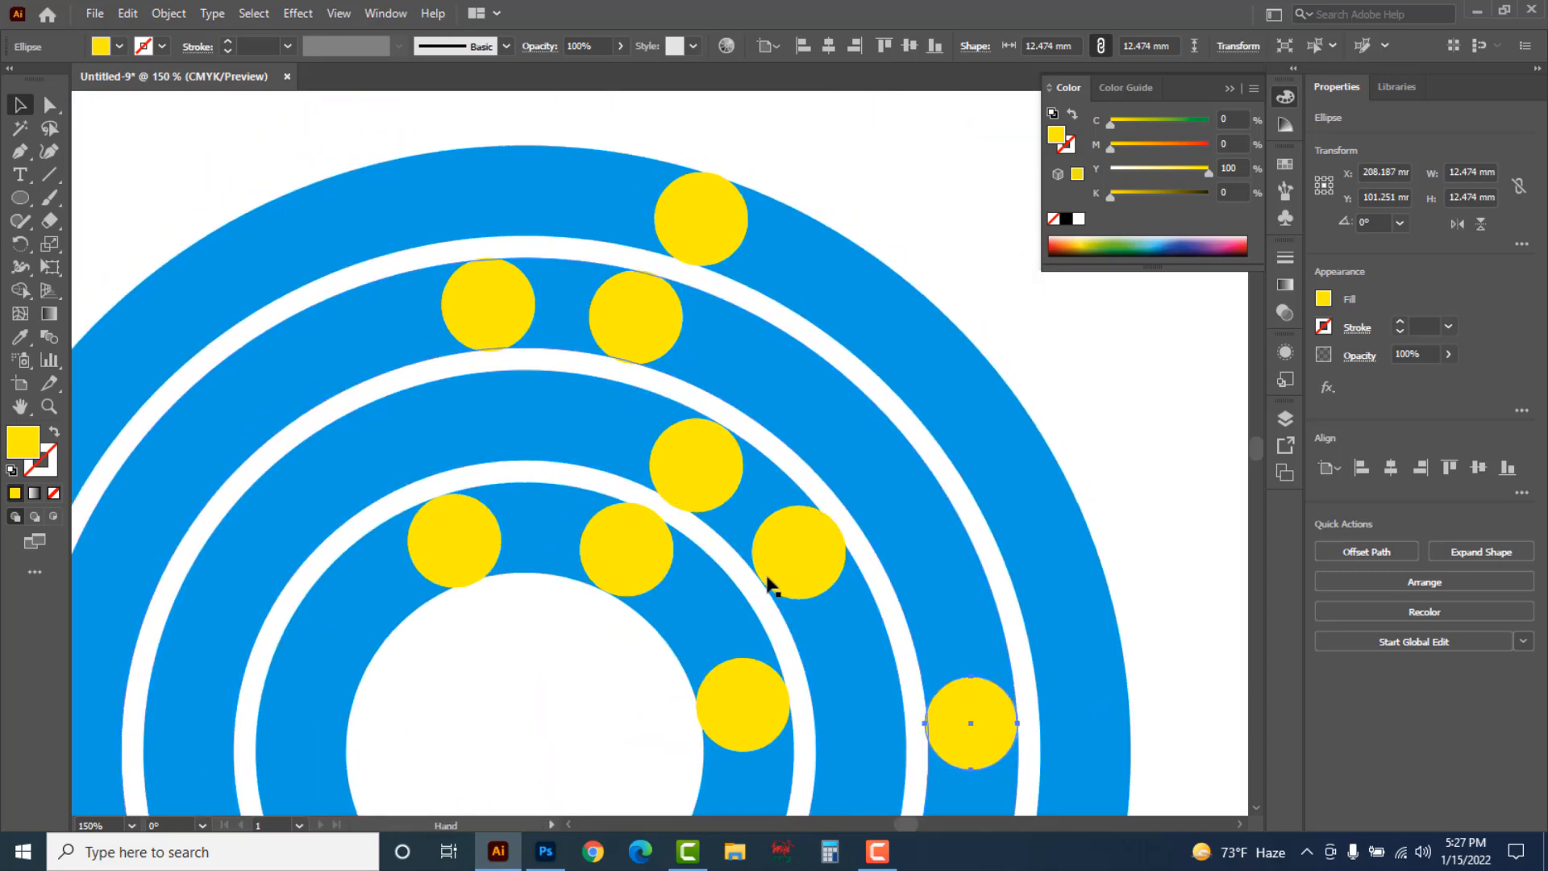
Switch to outline view and nudge the innermost ring's upper-left circle up by 0.4 mm to centre it in its band
key("a")
key("ctrl+y")
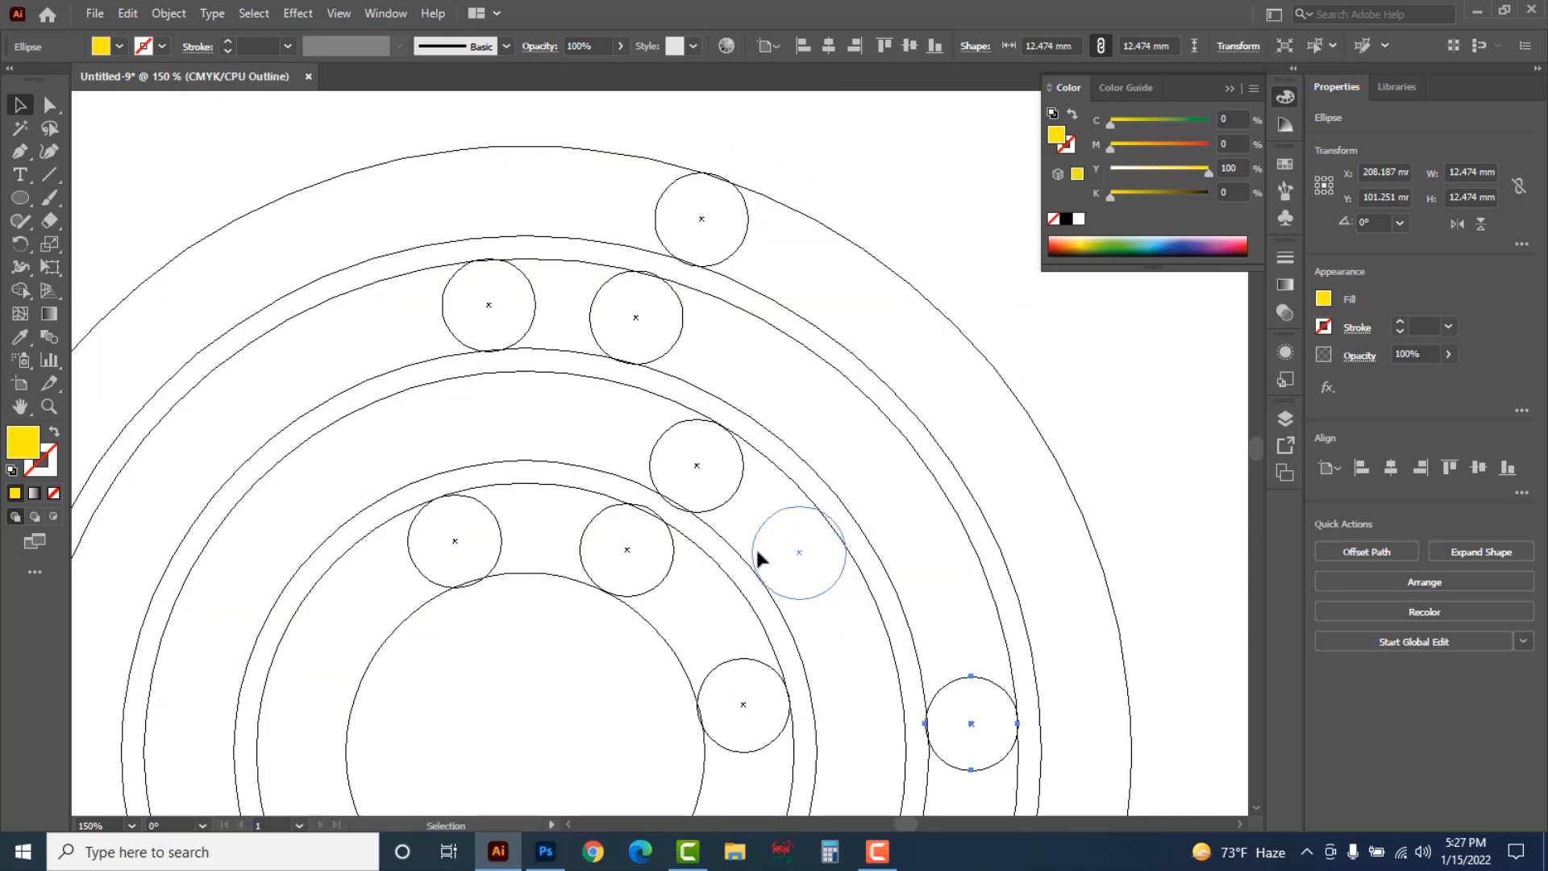
left_click(628, 310, "ctrl")
left_click(661, 448, "ctrl")
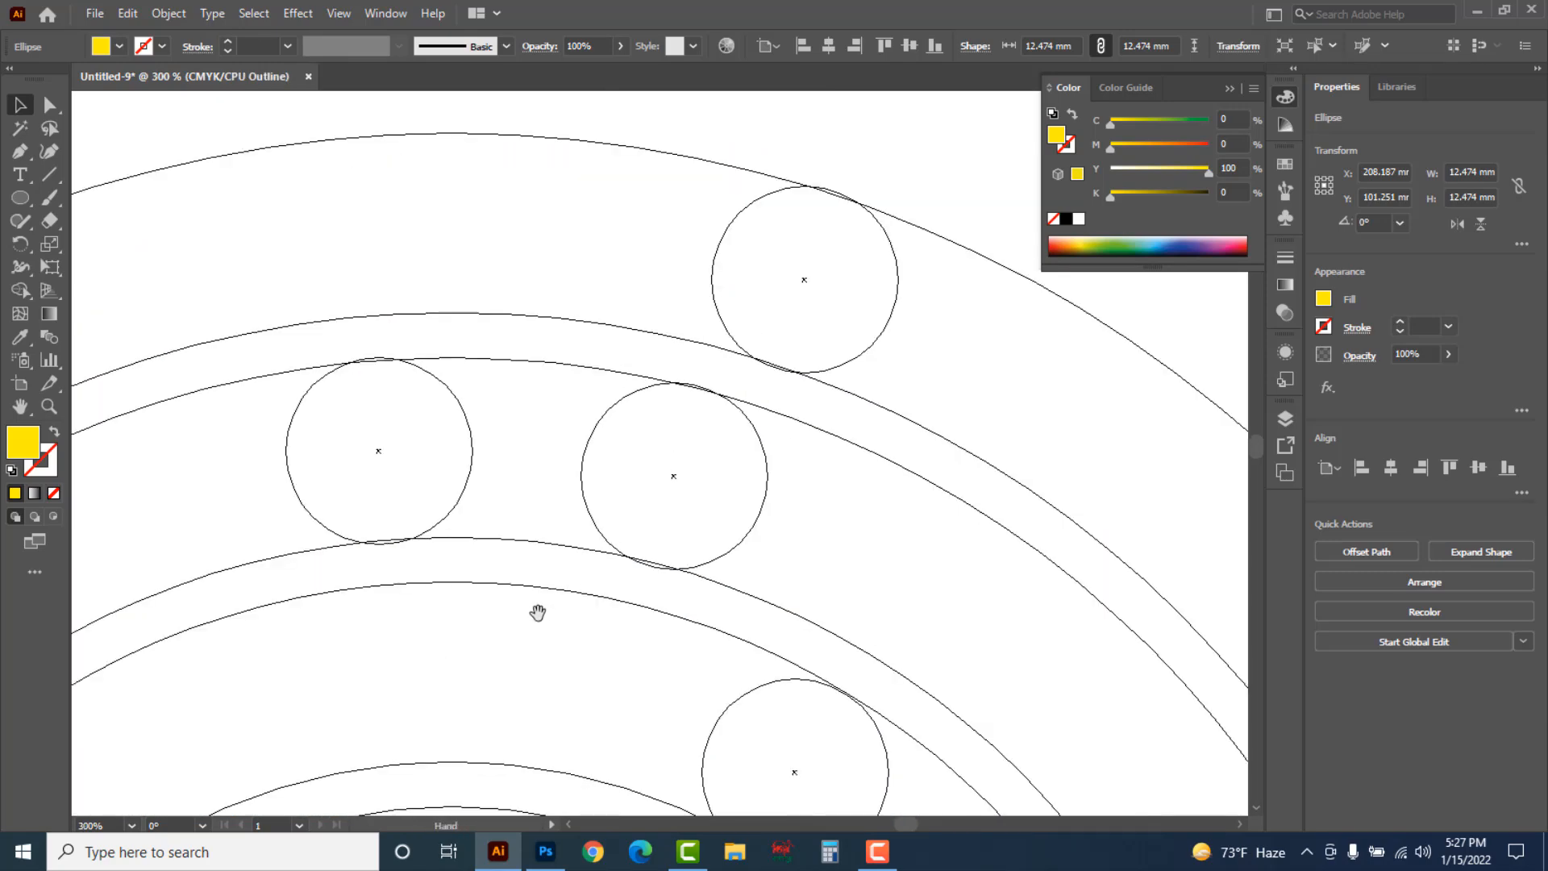
left_click_drag(536, 608, 615, 487)
left_click_drag(632, 658, 626, 426)
scroll(626, 426, "down", 2)
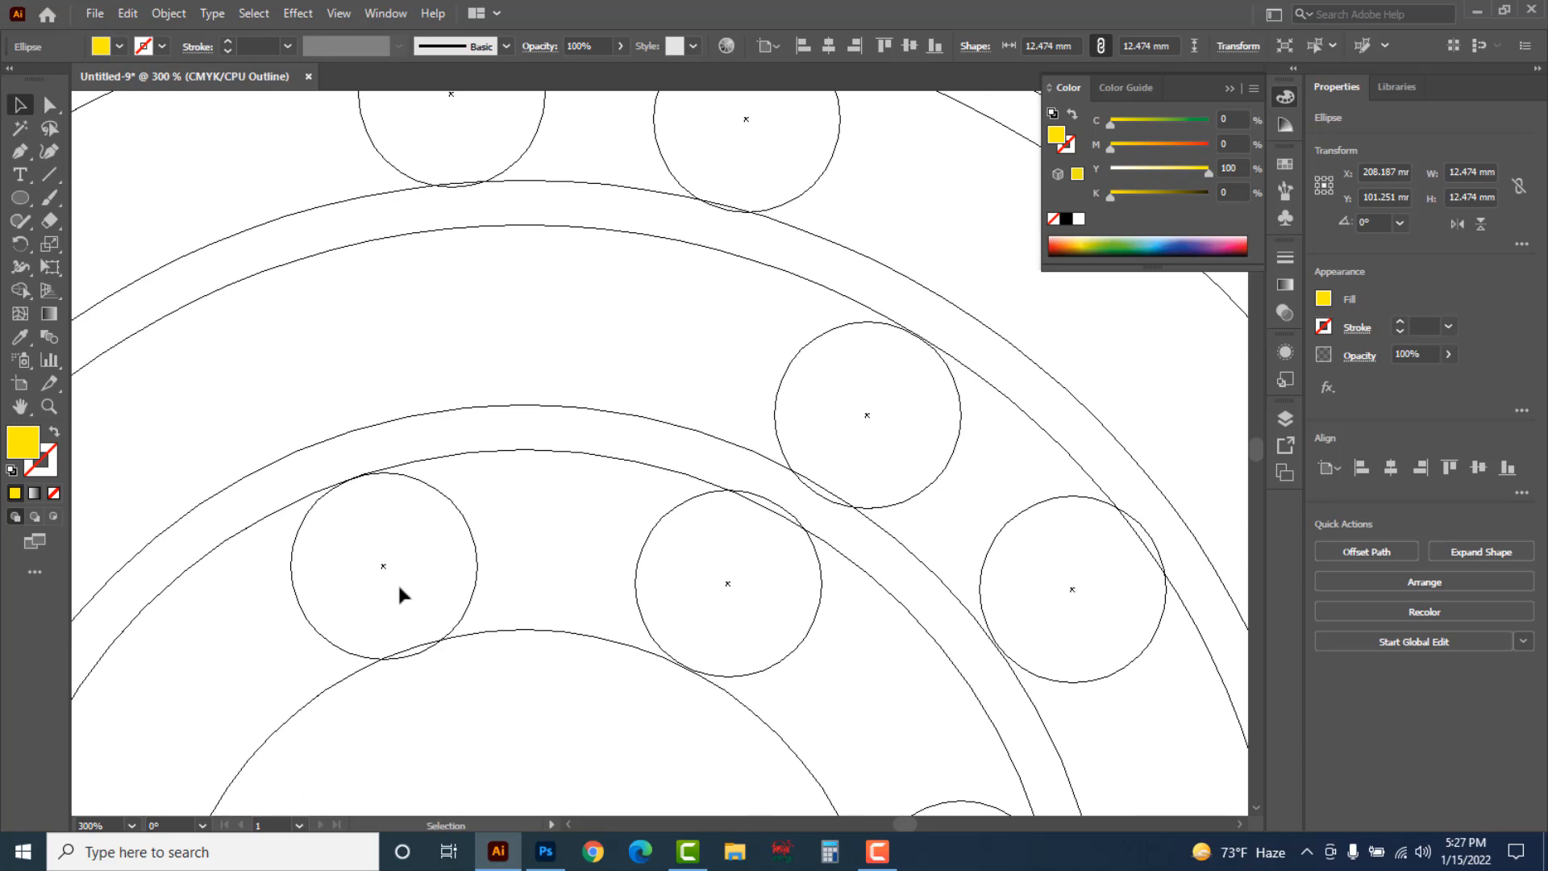
left_click(476, 563)
key("Up")
key("Up")
key("Up")
key("Up")
Nudge the innermost ring's upper-right circle down by about 0.4 mm to centre it in its band
key("space")
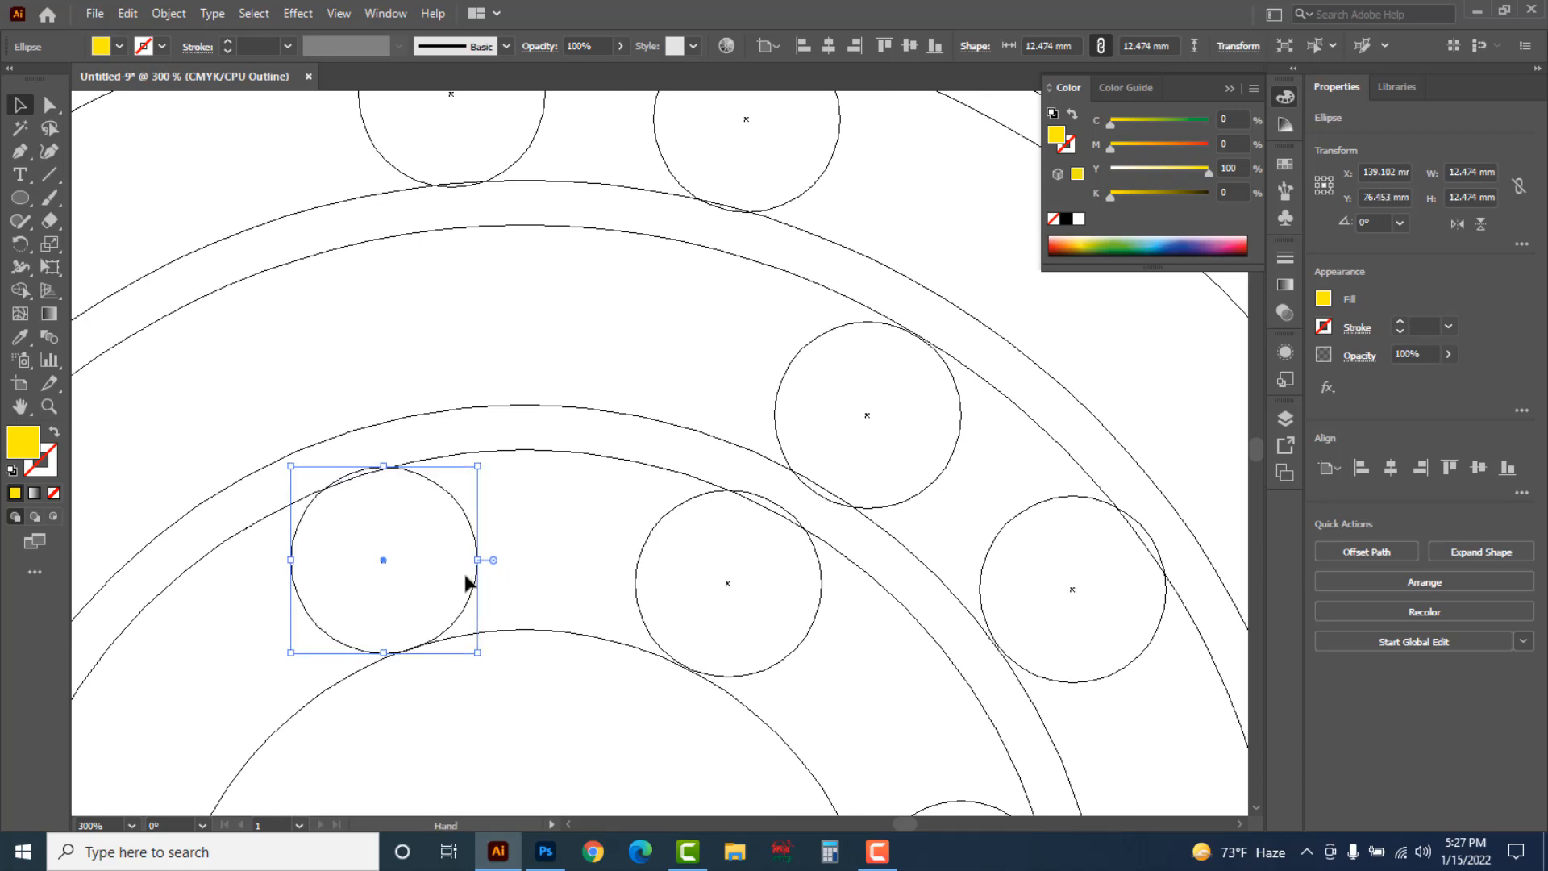
left_click_drag(770, 600, 686, 566)
left_click_drag(742, 645, 700, 607)
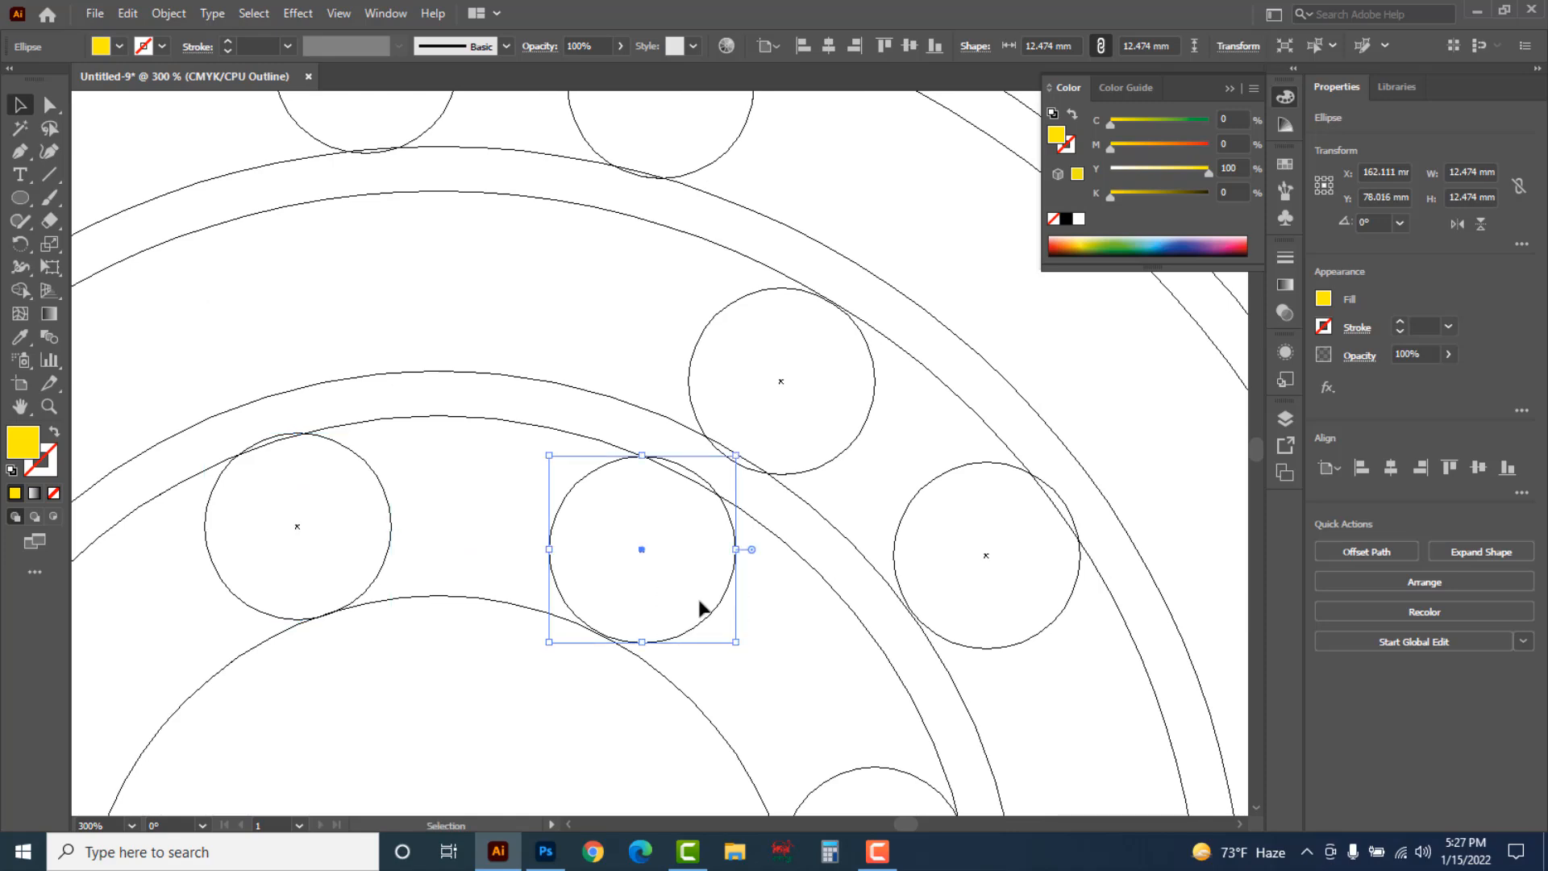
key("Down")
key("Down")
key("Down")
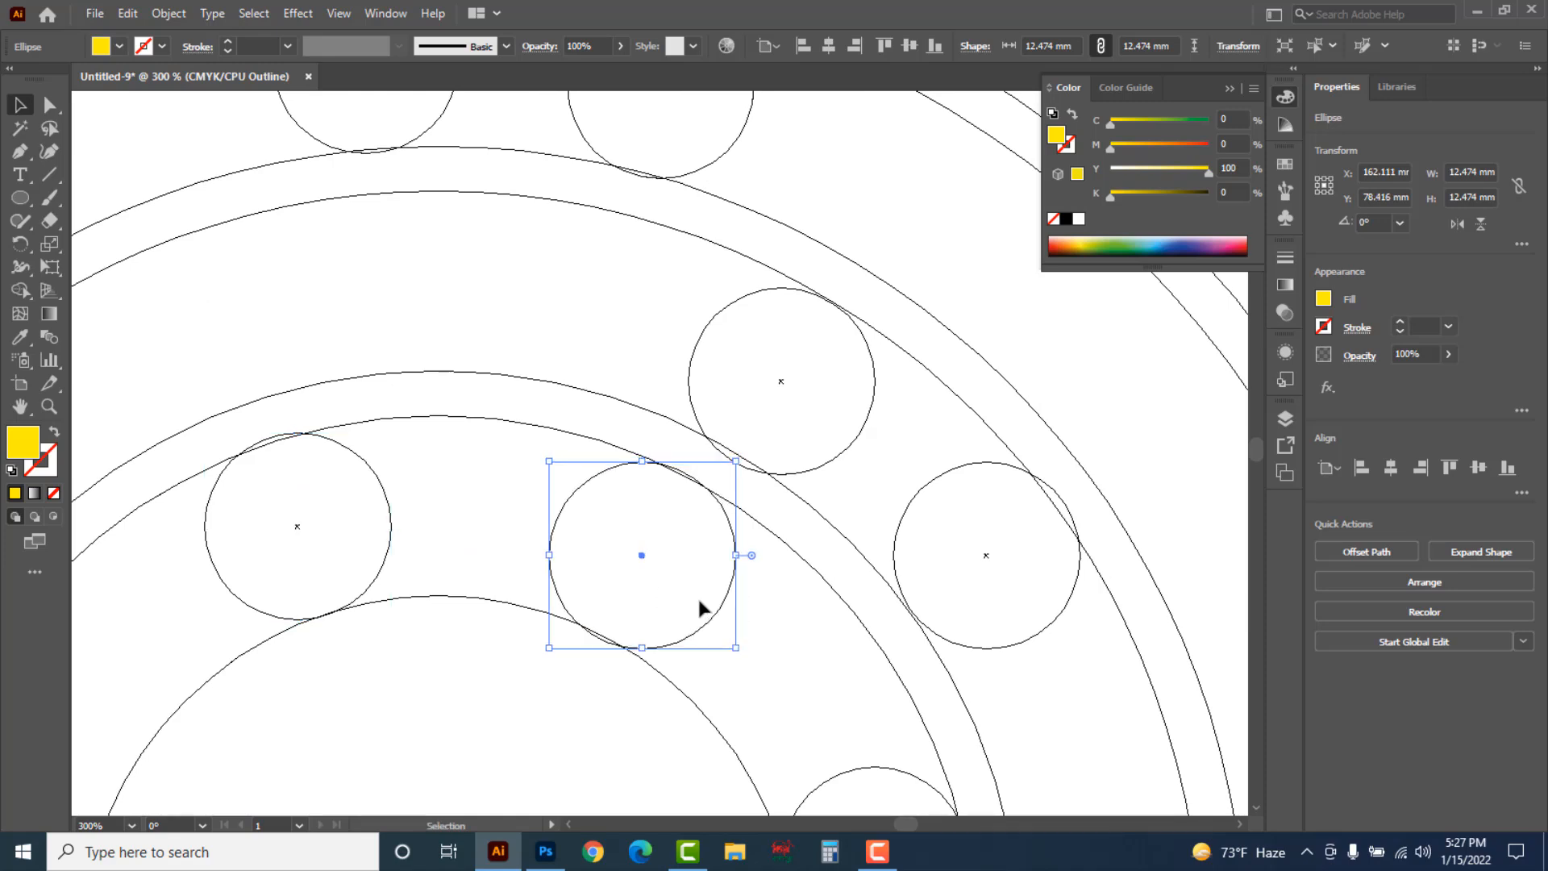
Nudge the uppermost circle on the third ring up by 0.4 mm to fit between the ring's edges
left_click(808, 366)
key("Up")
key("Up")
key("Up")
key("Up")
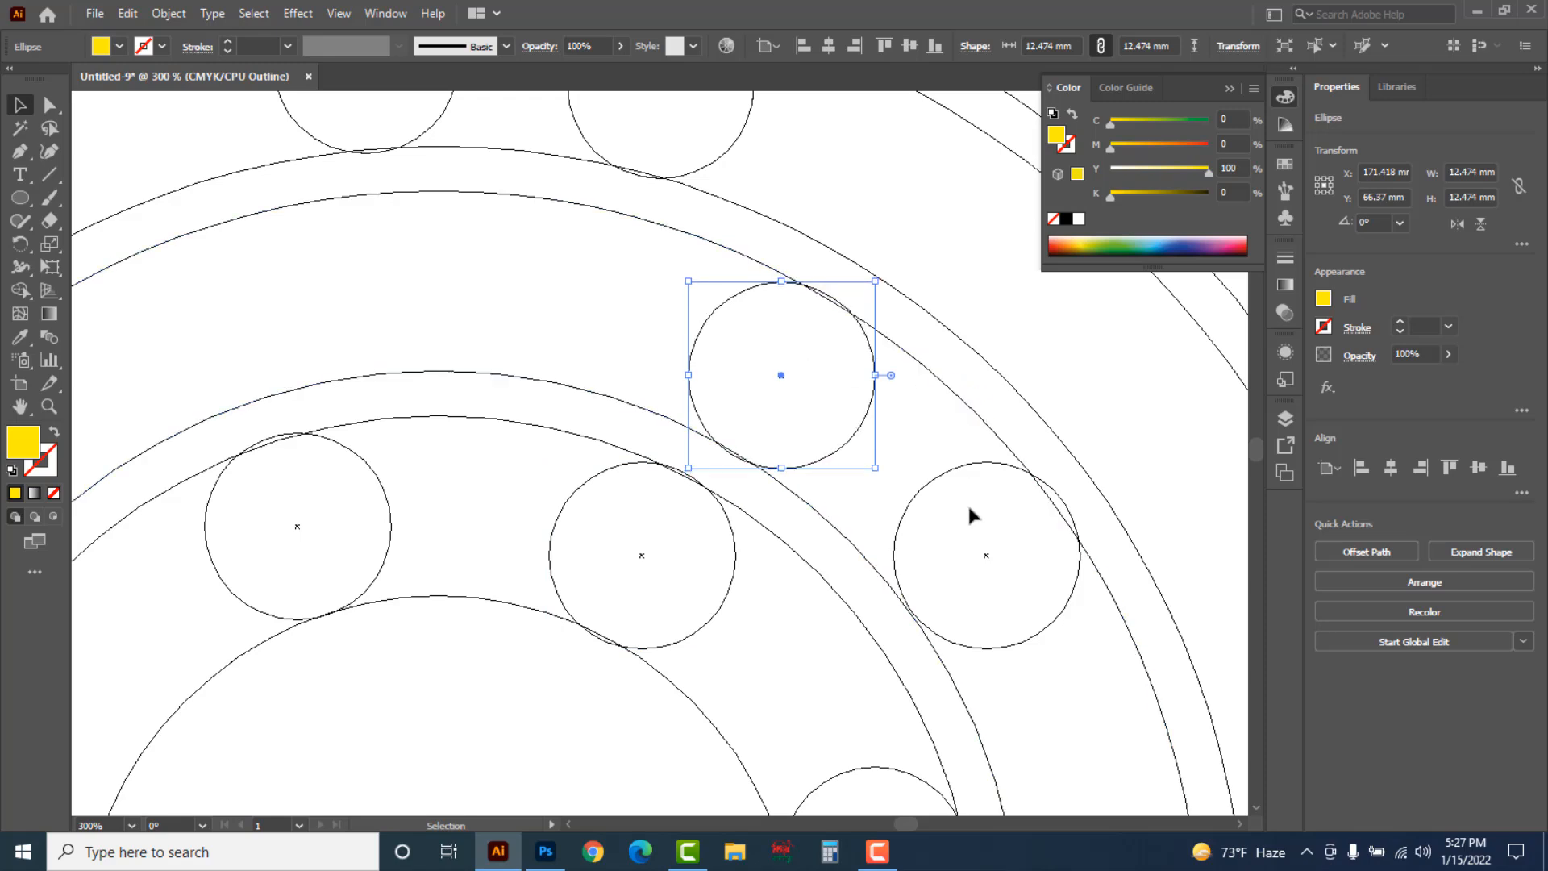
Nudge the next circle clockwise on the third ring left by about 0.5 mm to fit its band
left_click_drag(931, 468, 935, 473)
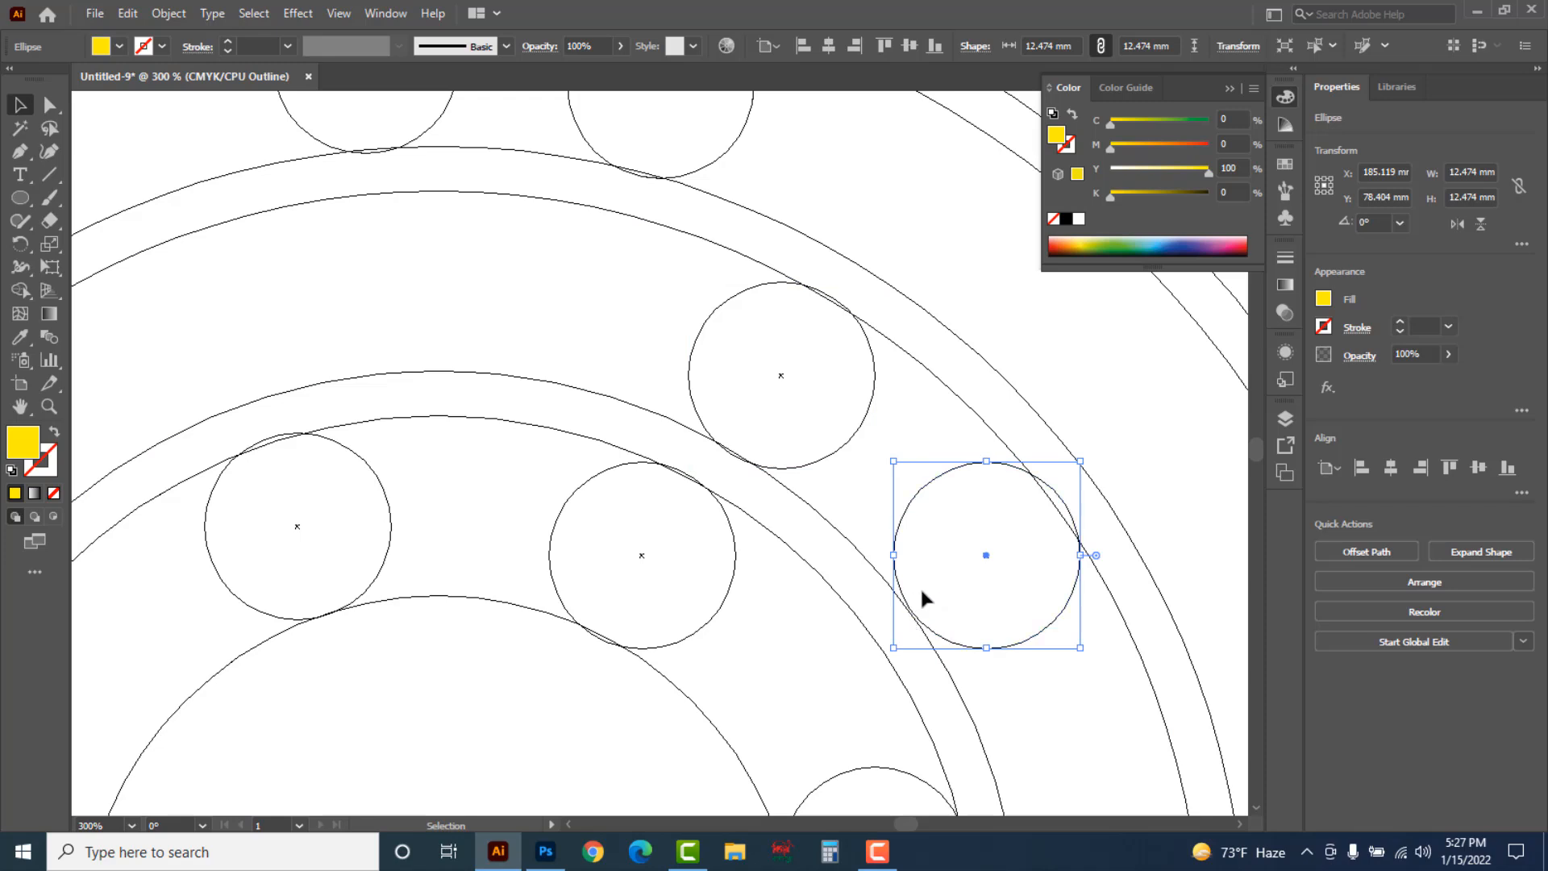
key("Left")
key("Left")
key("Left")
key("Left")
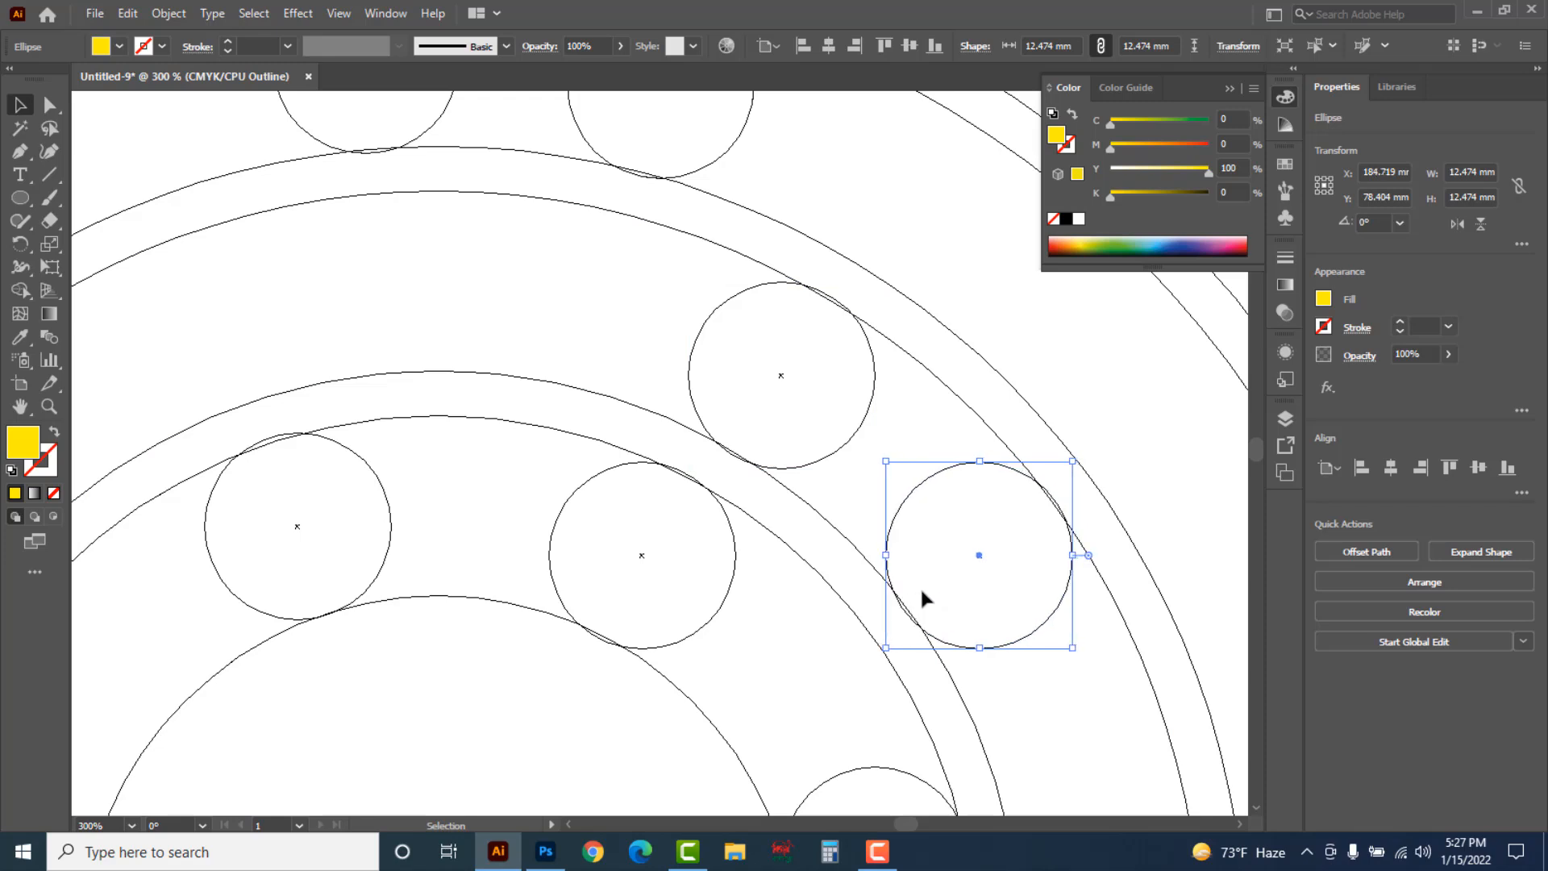
Nudge the innermost ring's right-hand circle slightly right, and the third ring's lower-right circle slightly left and up
scroll(985, 694, "down", 5)
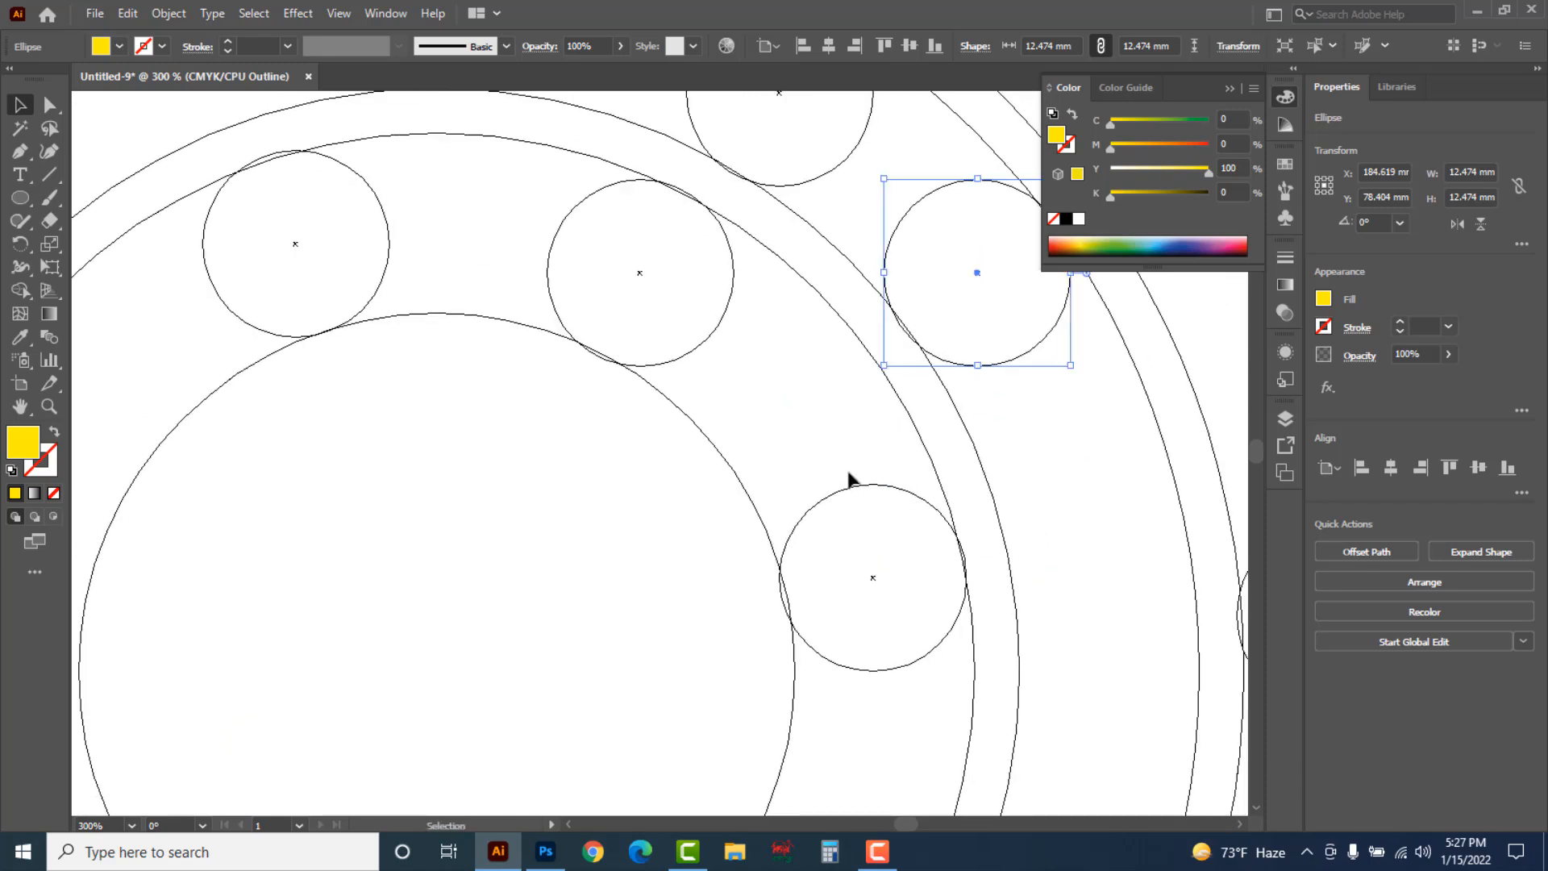
left_click(857, 555)
key("Right")
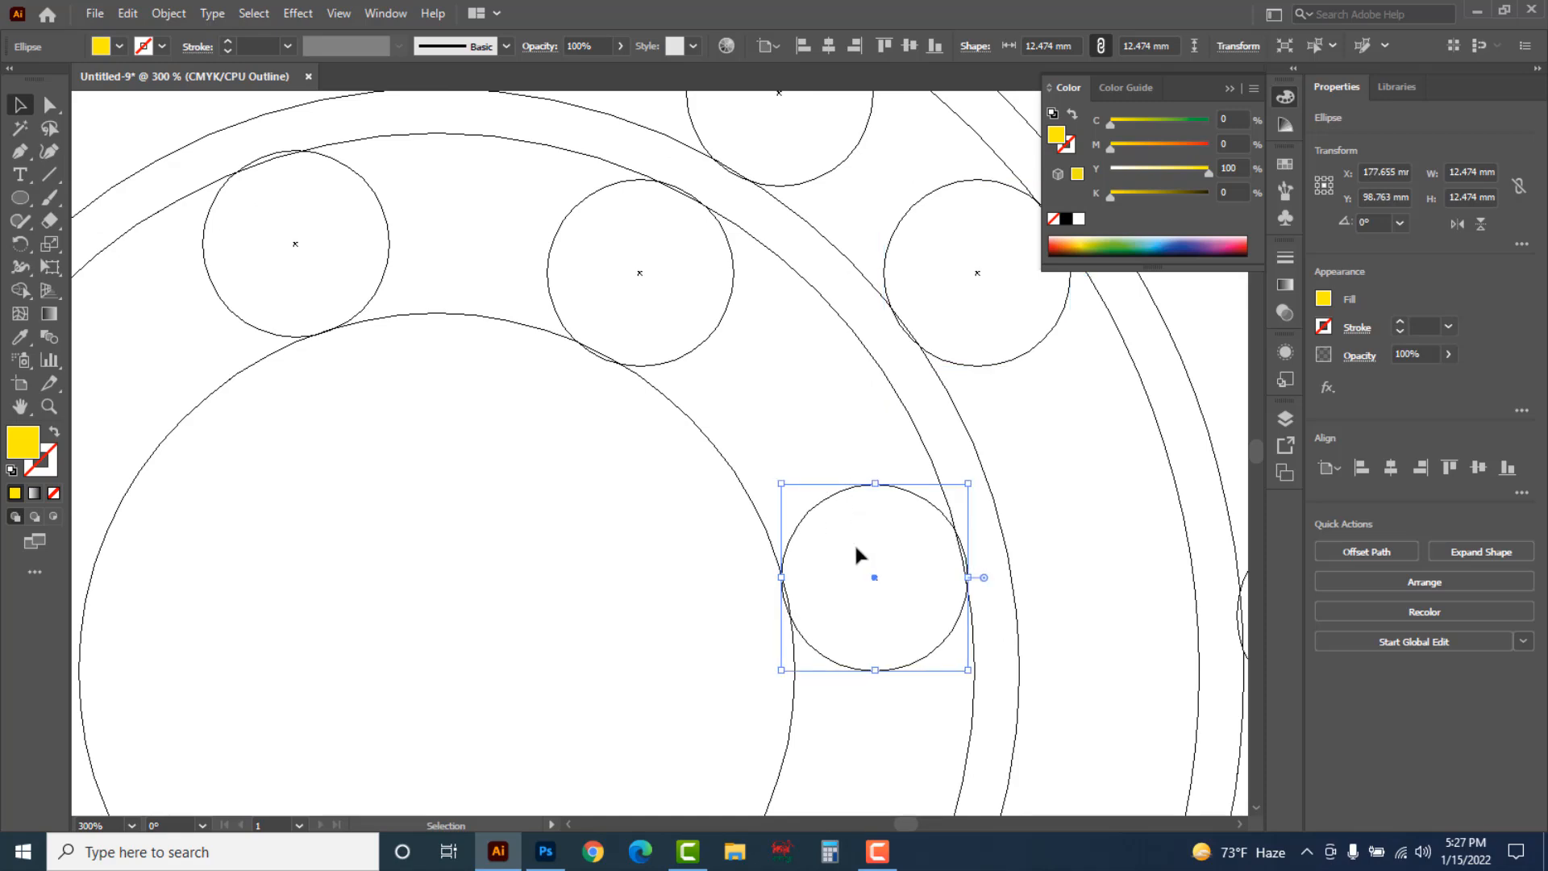
left_click_drag(922, 798, 726, 353)
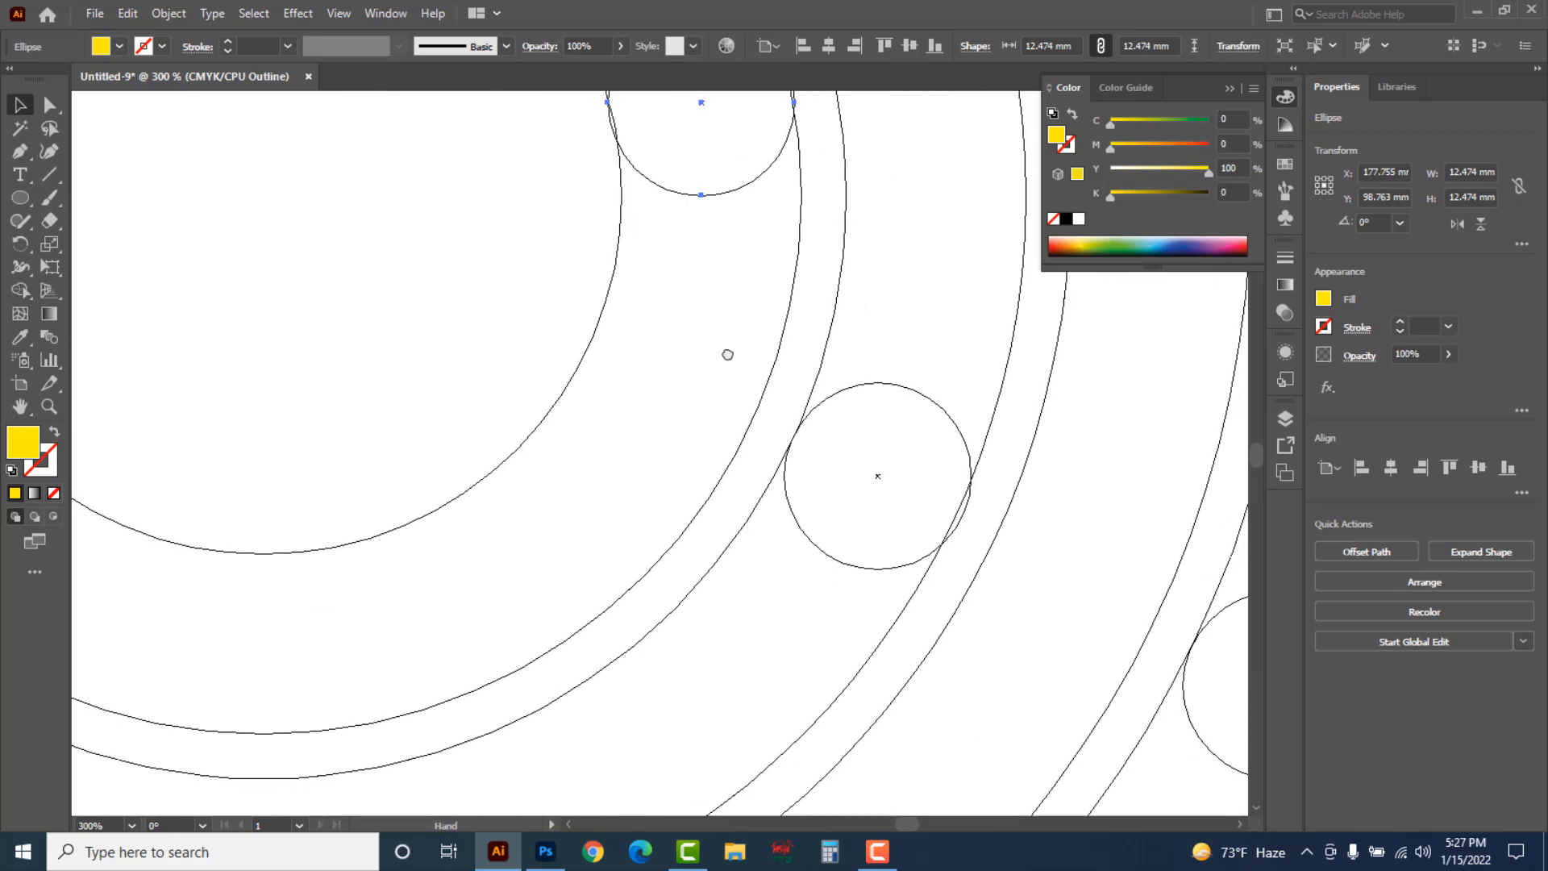
left_click(890, 446)
key("Left")
key("Up")
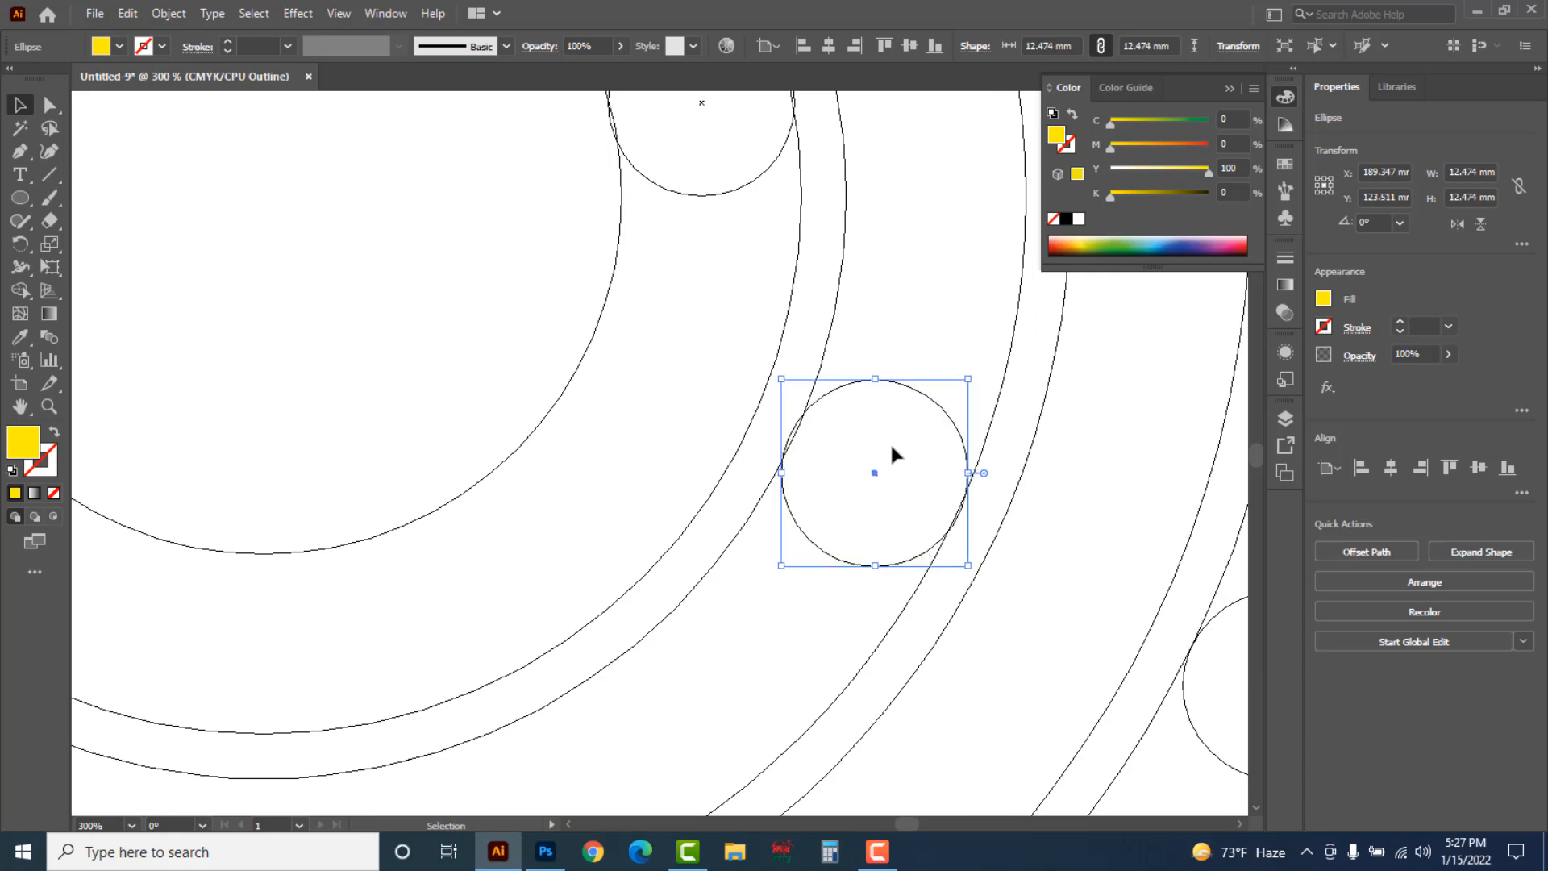
Nudge the outer ring's lowest circle left by 0.3 mm and the circle just above it slightly left
left_click_drag(933, 525, 415, 463)
left_click(708, 517)
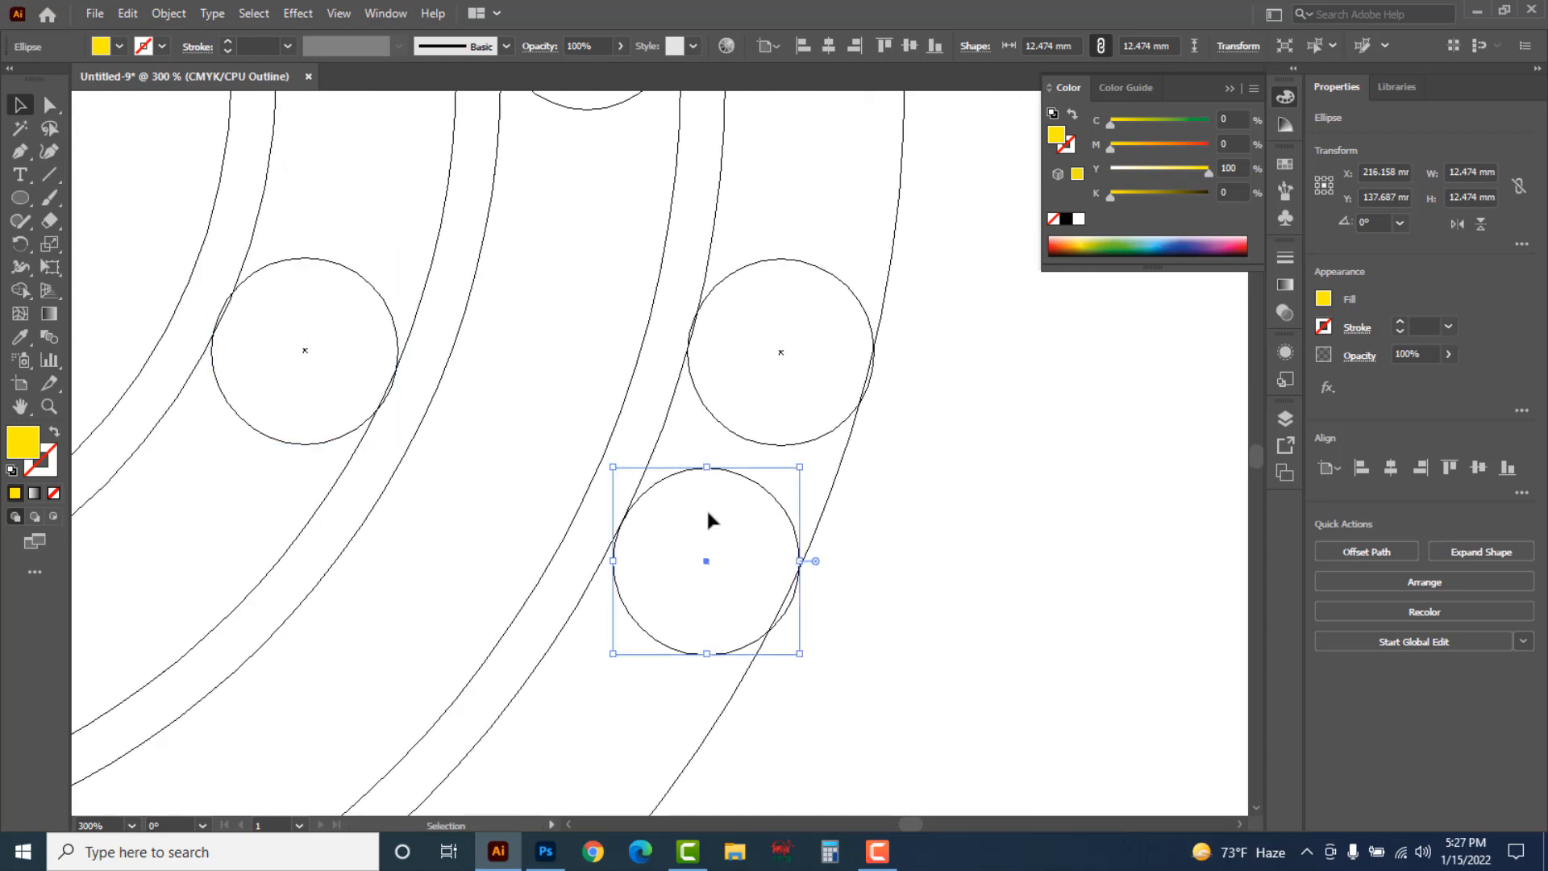
key("Left")
key("Left")
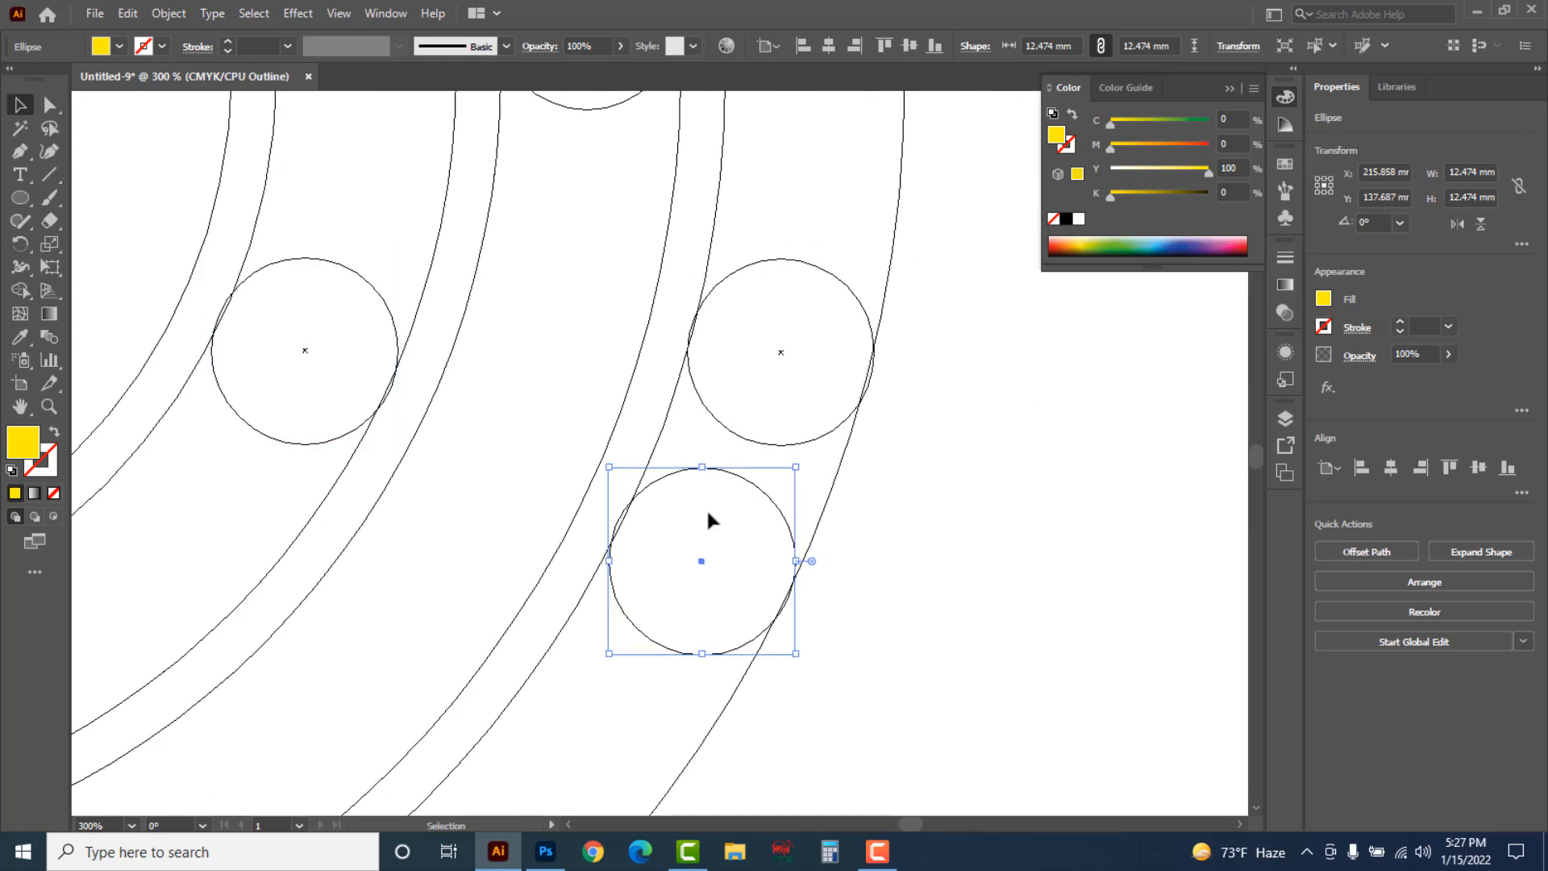
left_click_drag(796, 303, 795, 303)
Nudge the right-hand circle on the second ring right by 0.1 mm to centre it in its band
key("space")
left_click_drag(628, 233, 665, 536)
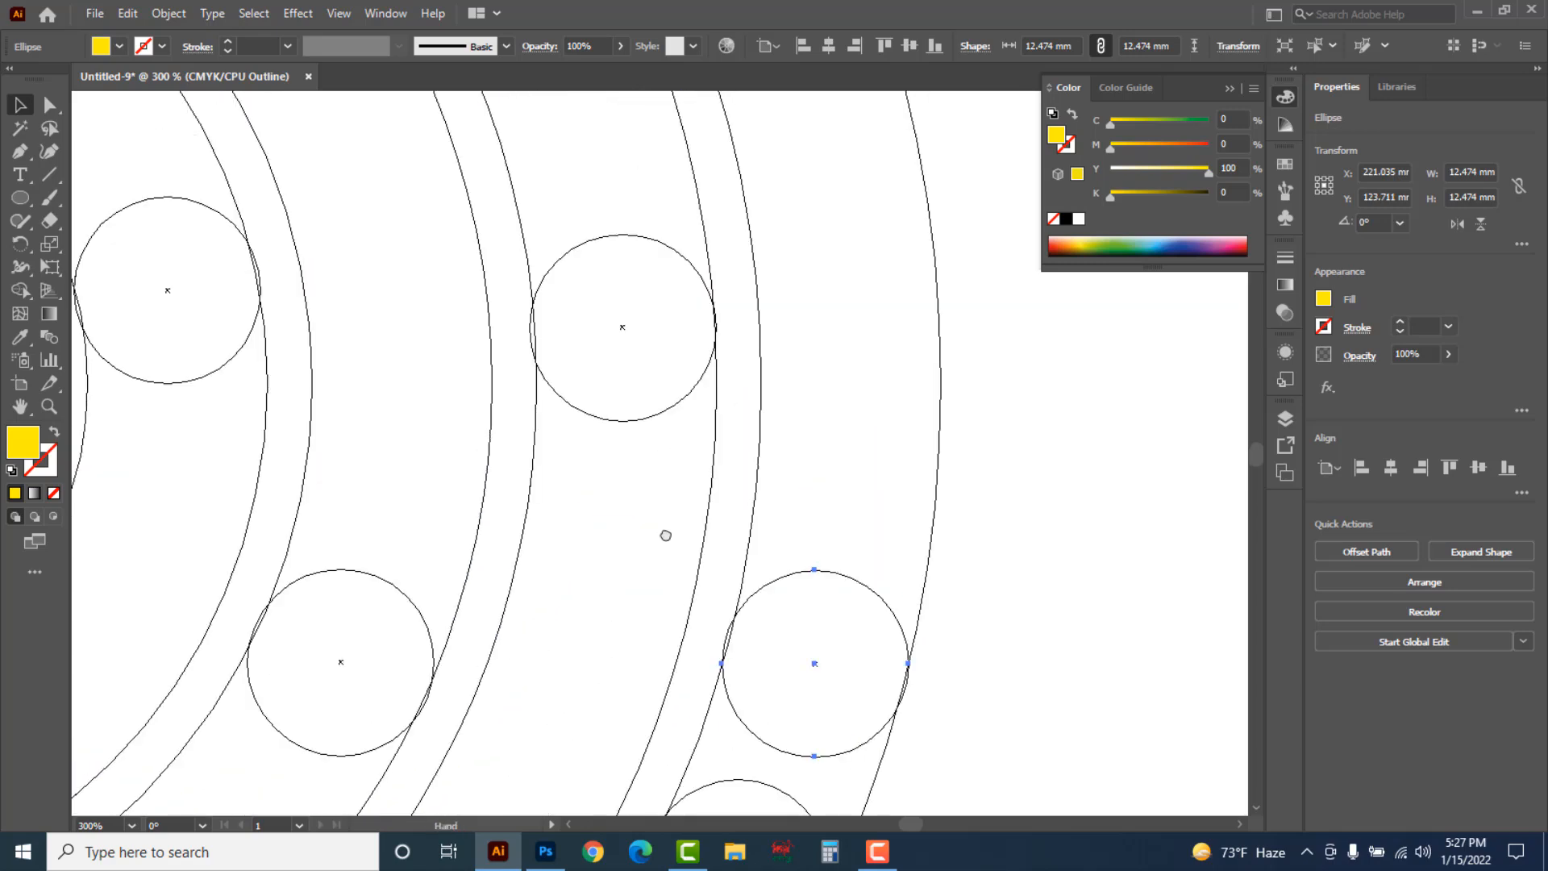
left_click_drag(601, 221, 624, 289)
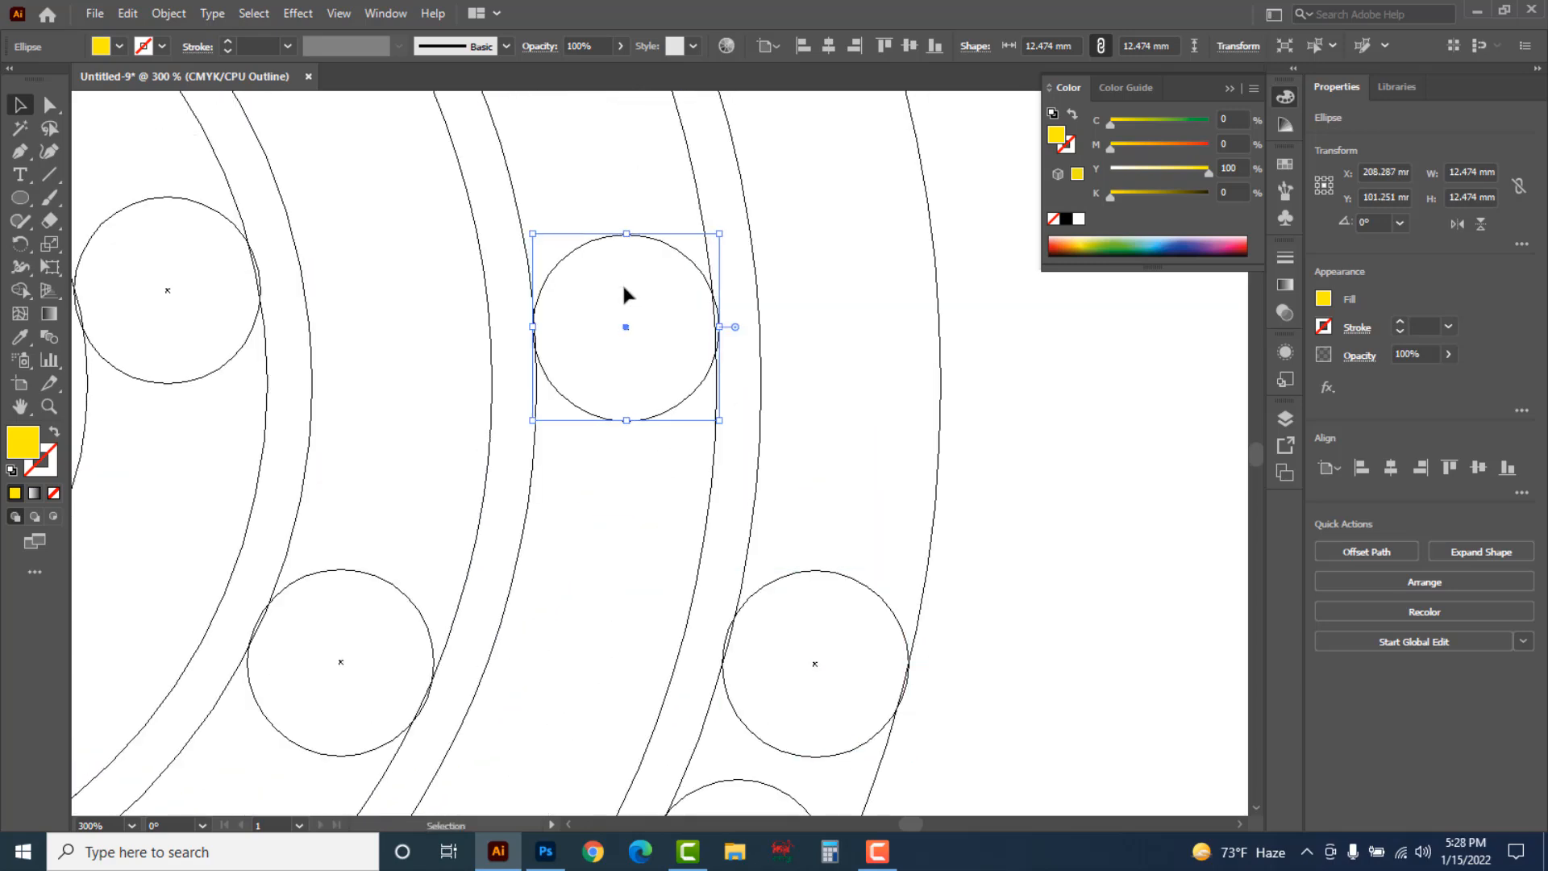
key("ctrl+alt+space")
left_click(633, 303, "ctrl+alt")
left_click(643, 311, "ctrl+alt")
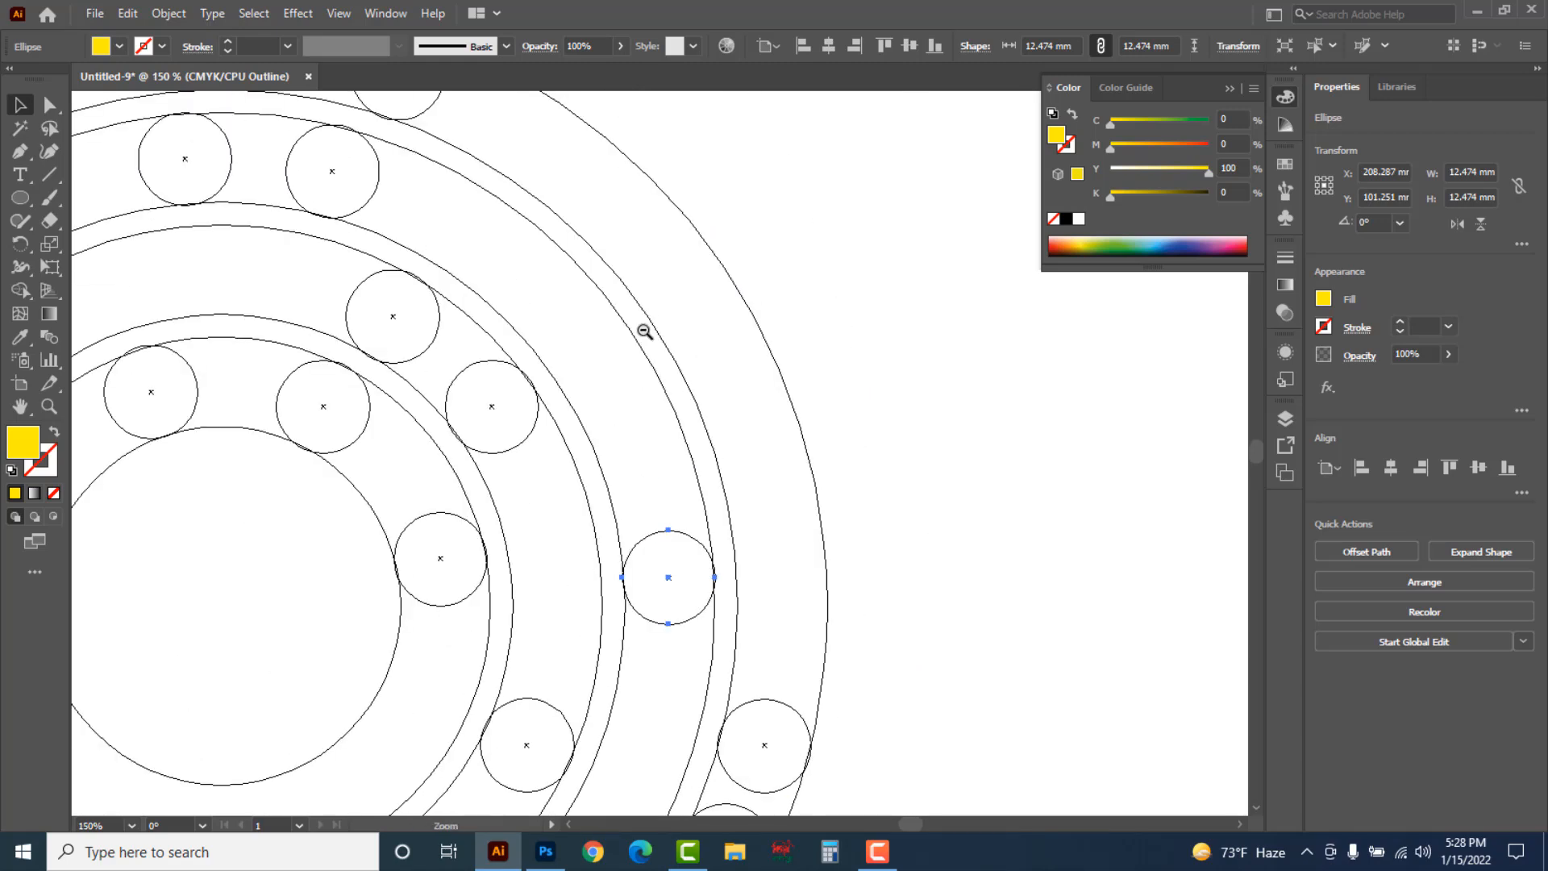
Deselect the circle and check the placement of all circles on the rings in the filled preview
left_click(643, 329, "ctrl+alt")
left_click_drag(634, 503, 845, 321)
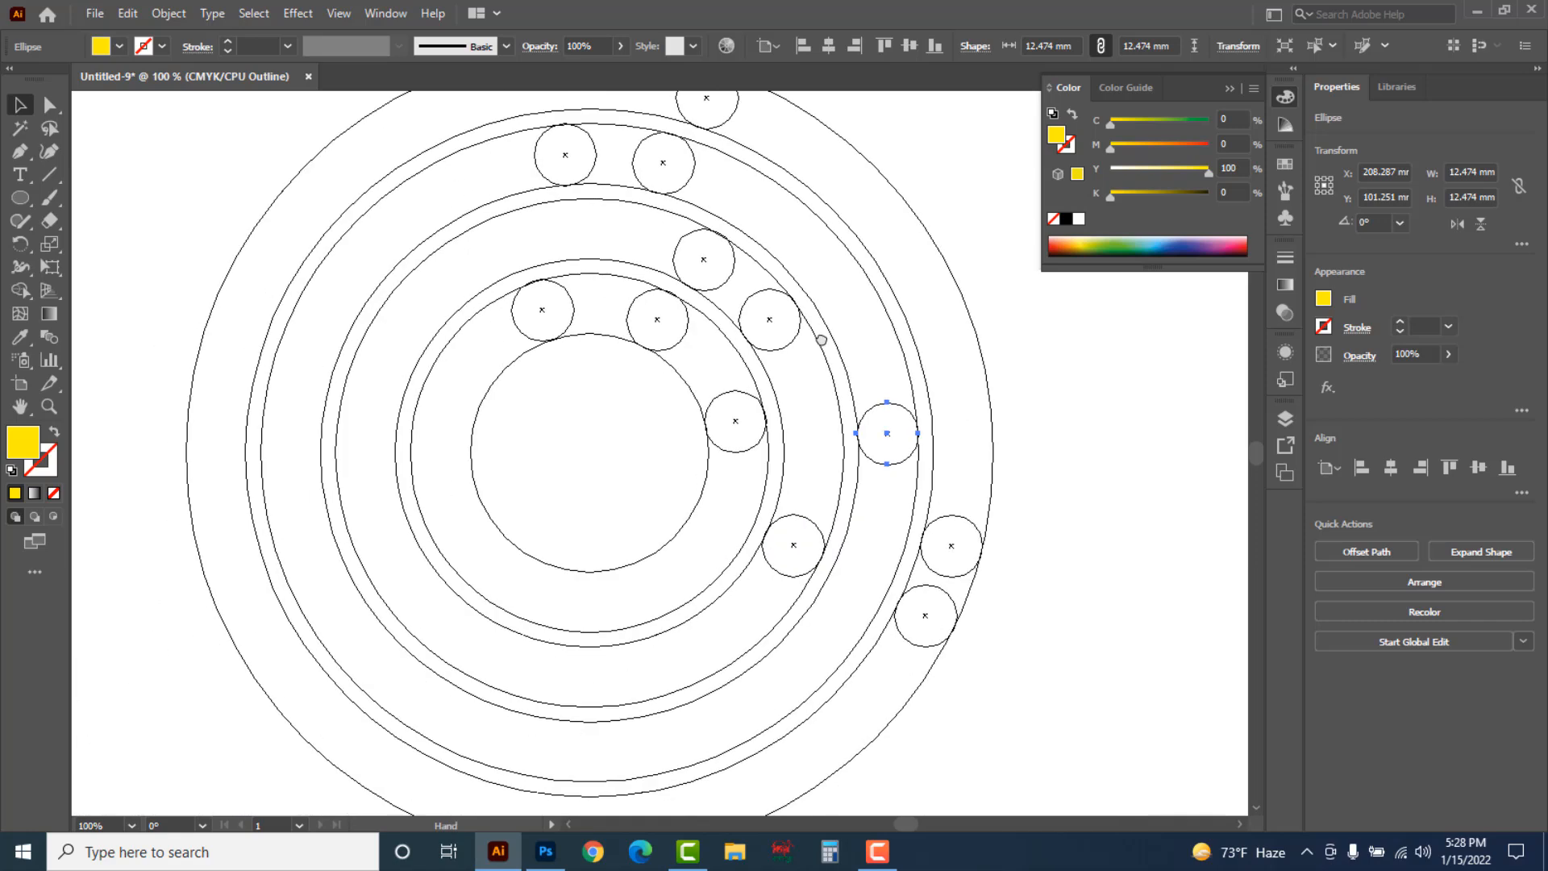
left_click(817, 327, "ctrl+alt")
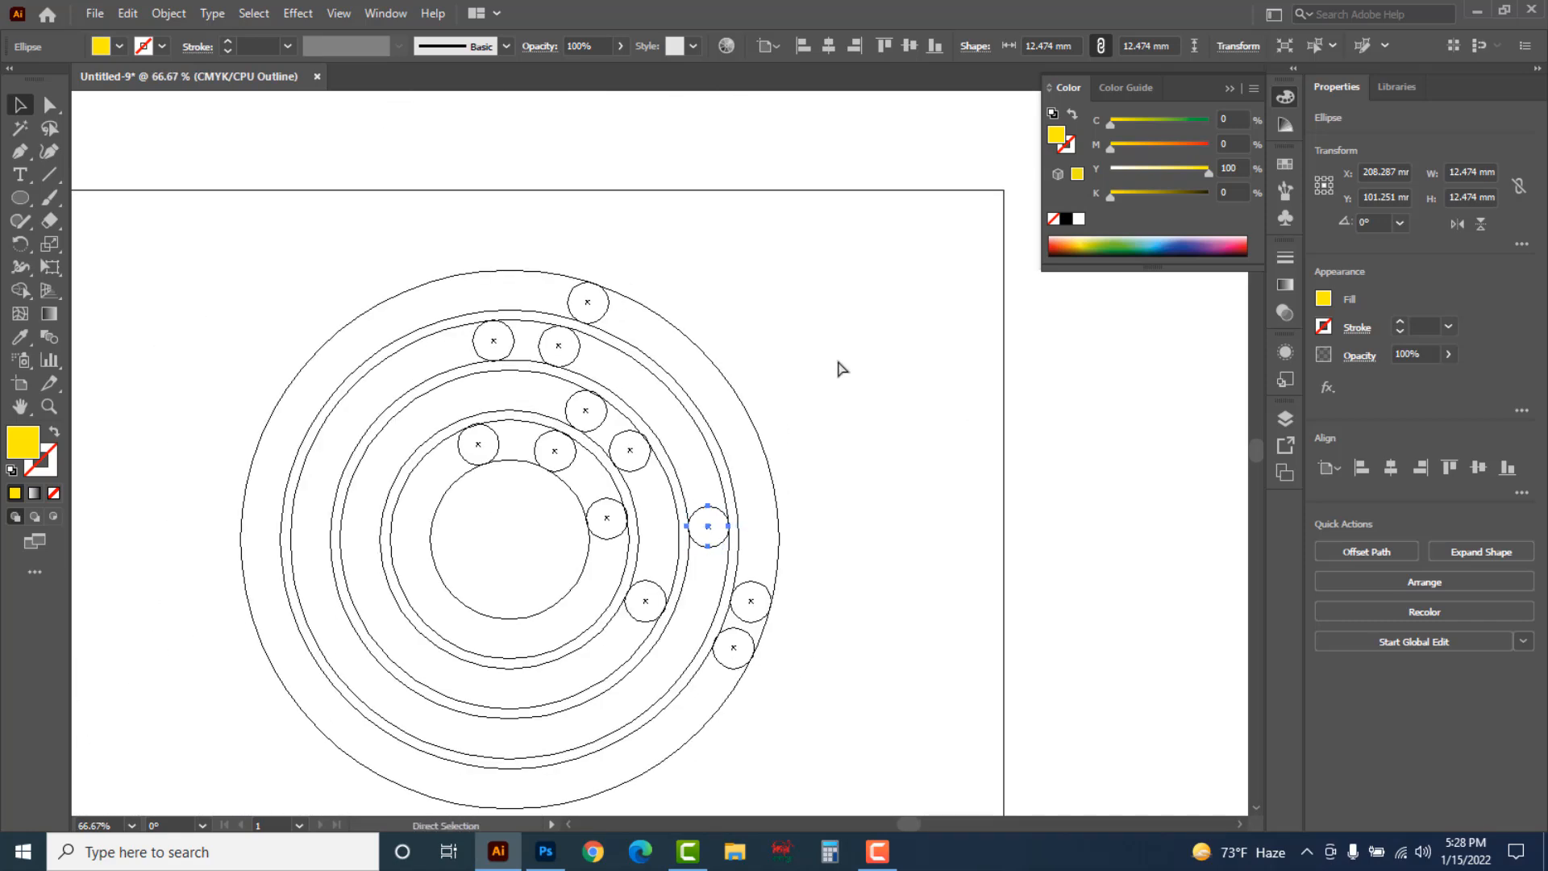
key("ctrl+y")
left_click(848, 385)
left_click_drag(903, 465, 935, 424)
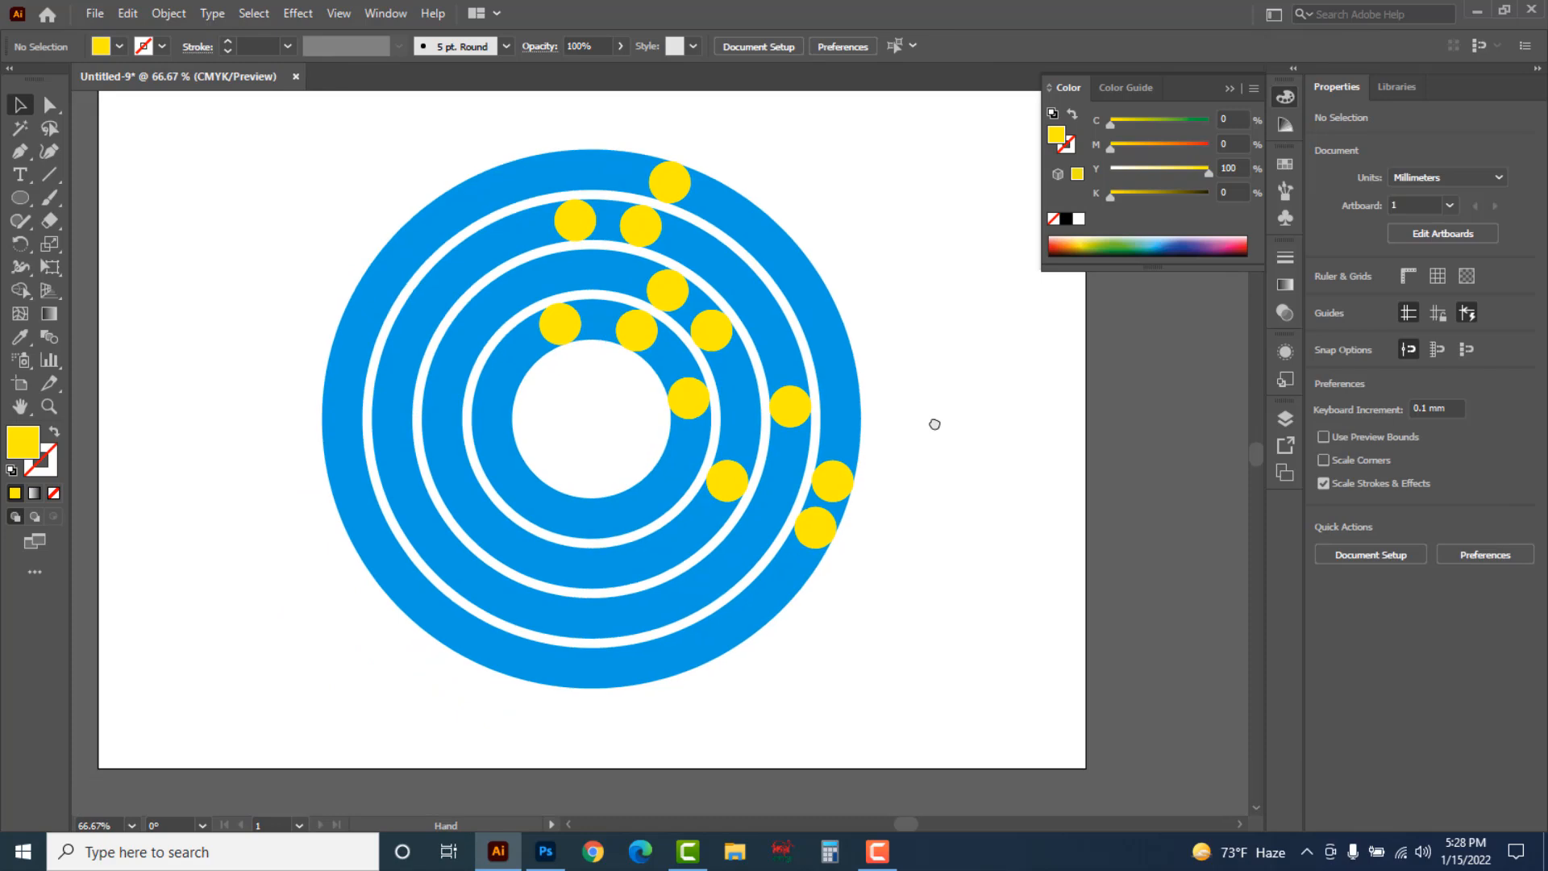
Nudge the outer ring's right-hand circle, just above its lowest one, left by 0.2 mm in outline mode and return to the filled preview
key("ctrl+space")
left_click(820, 488)
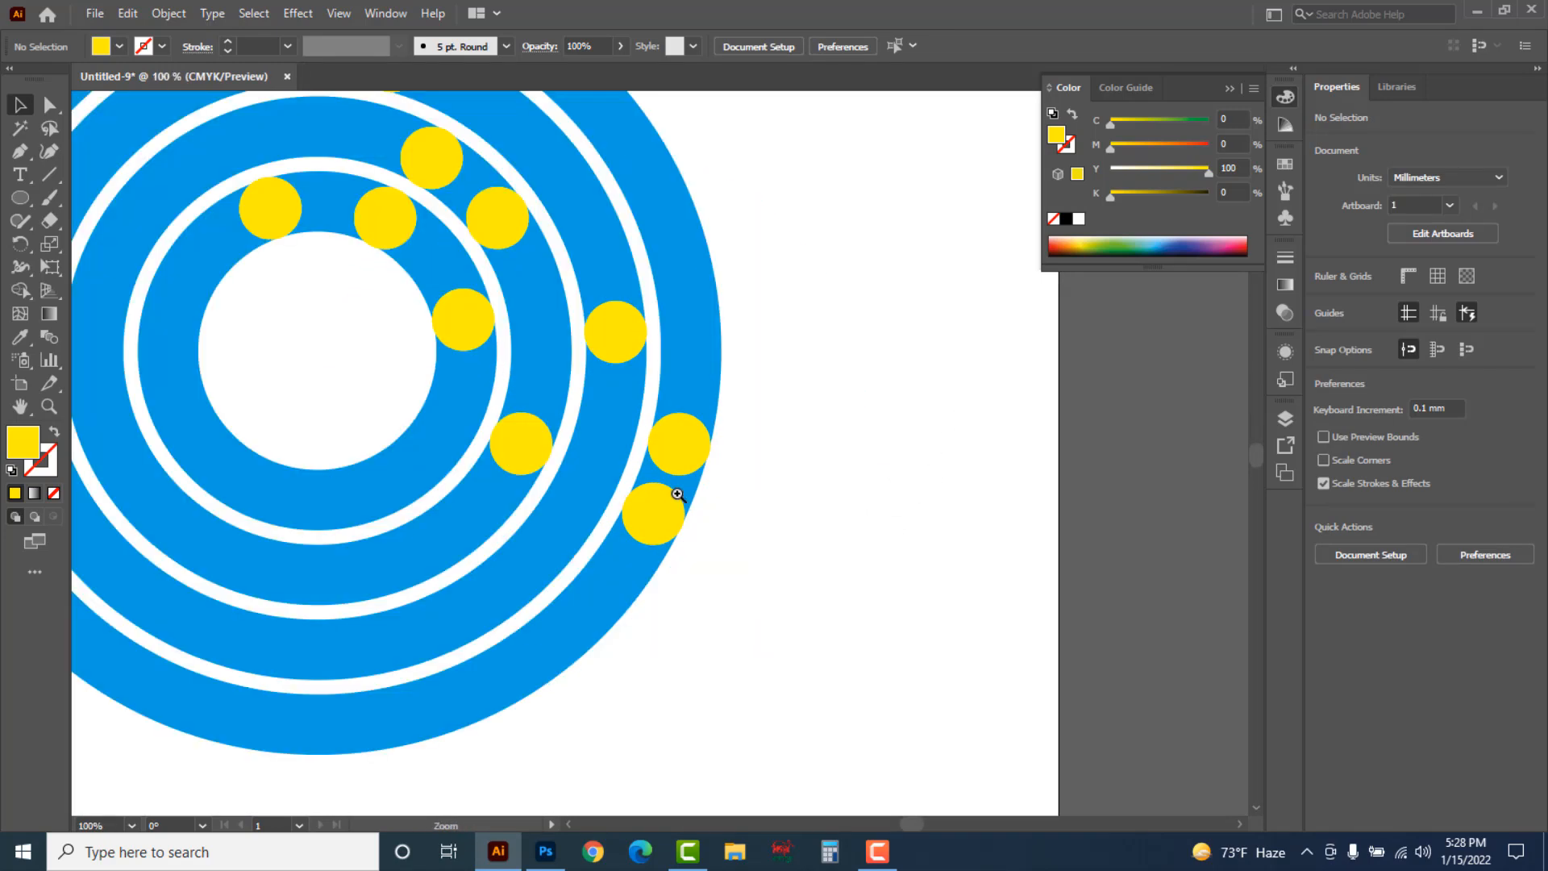
left_click(658, 474)
left_click(657, 476)
left_click_drag(711, 376, 722, 335)
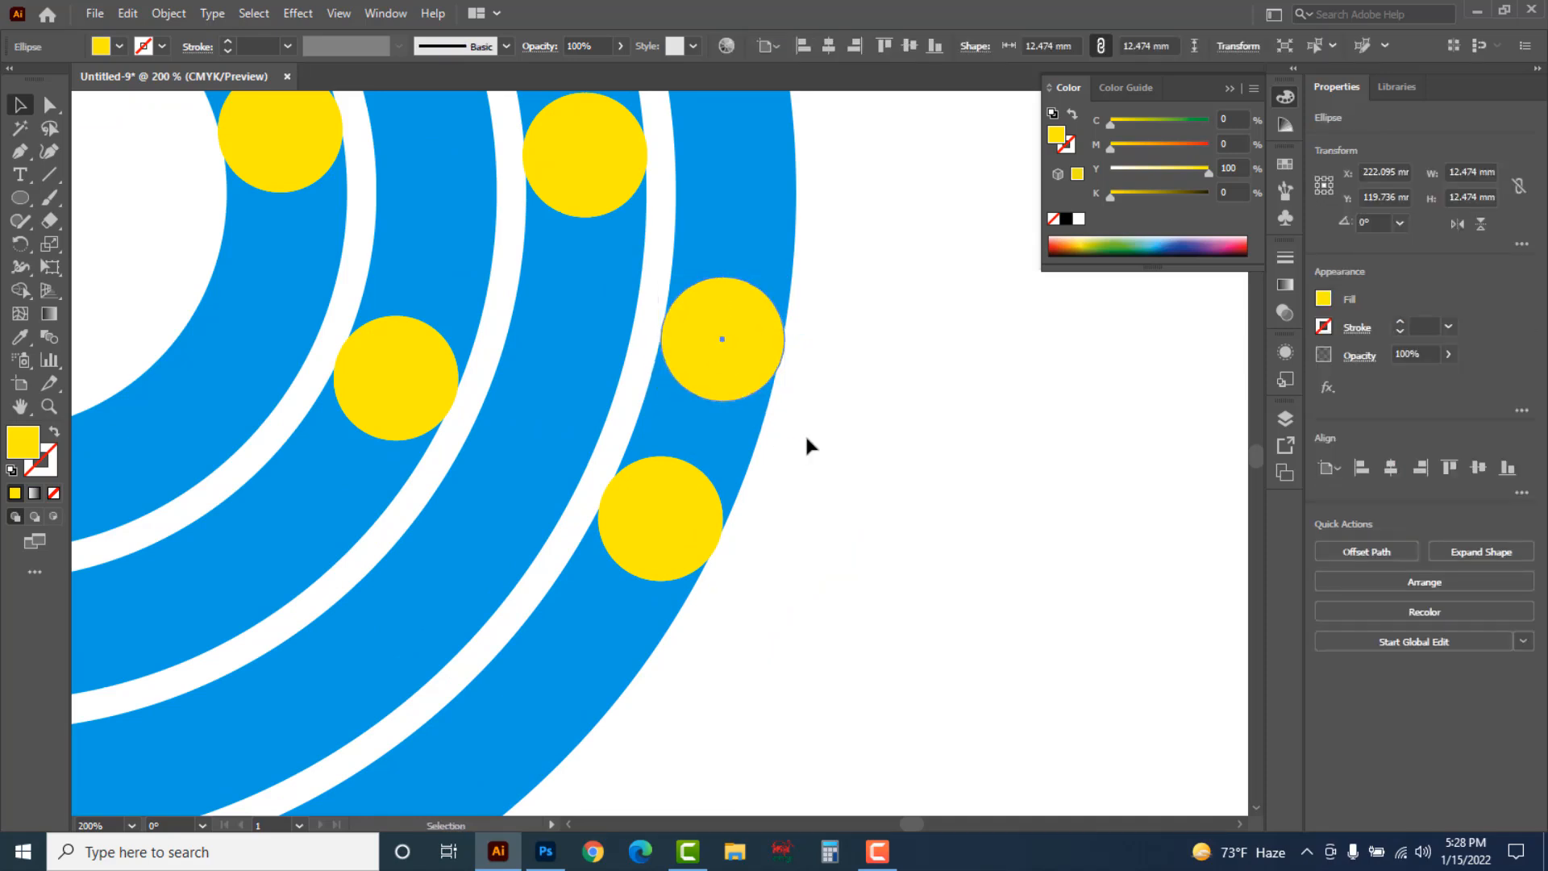
key("ctrl+y")
left_click(796, 400)
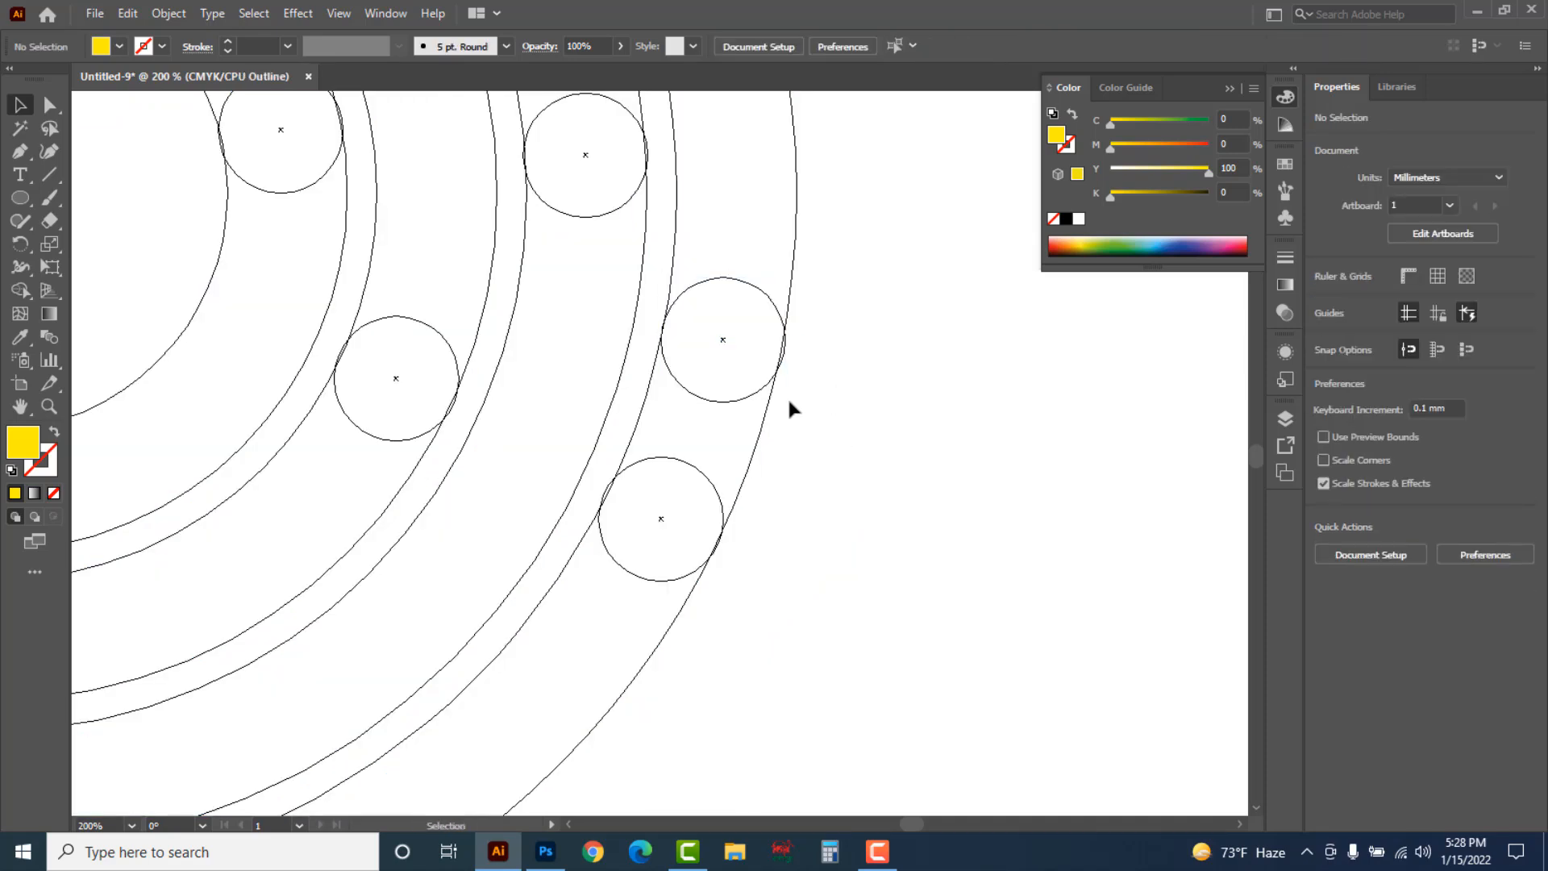
left_click_drag(738, 292, 738, 293)
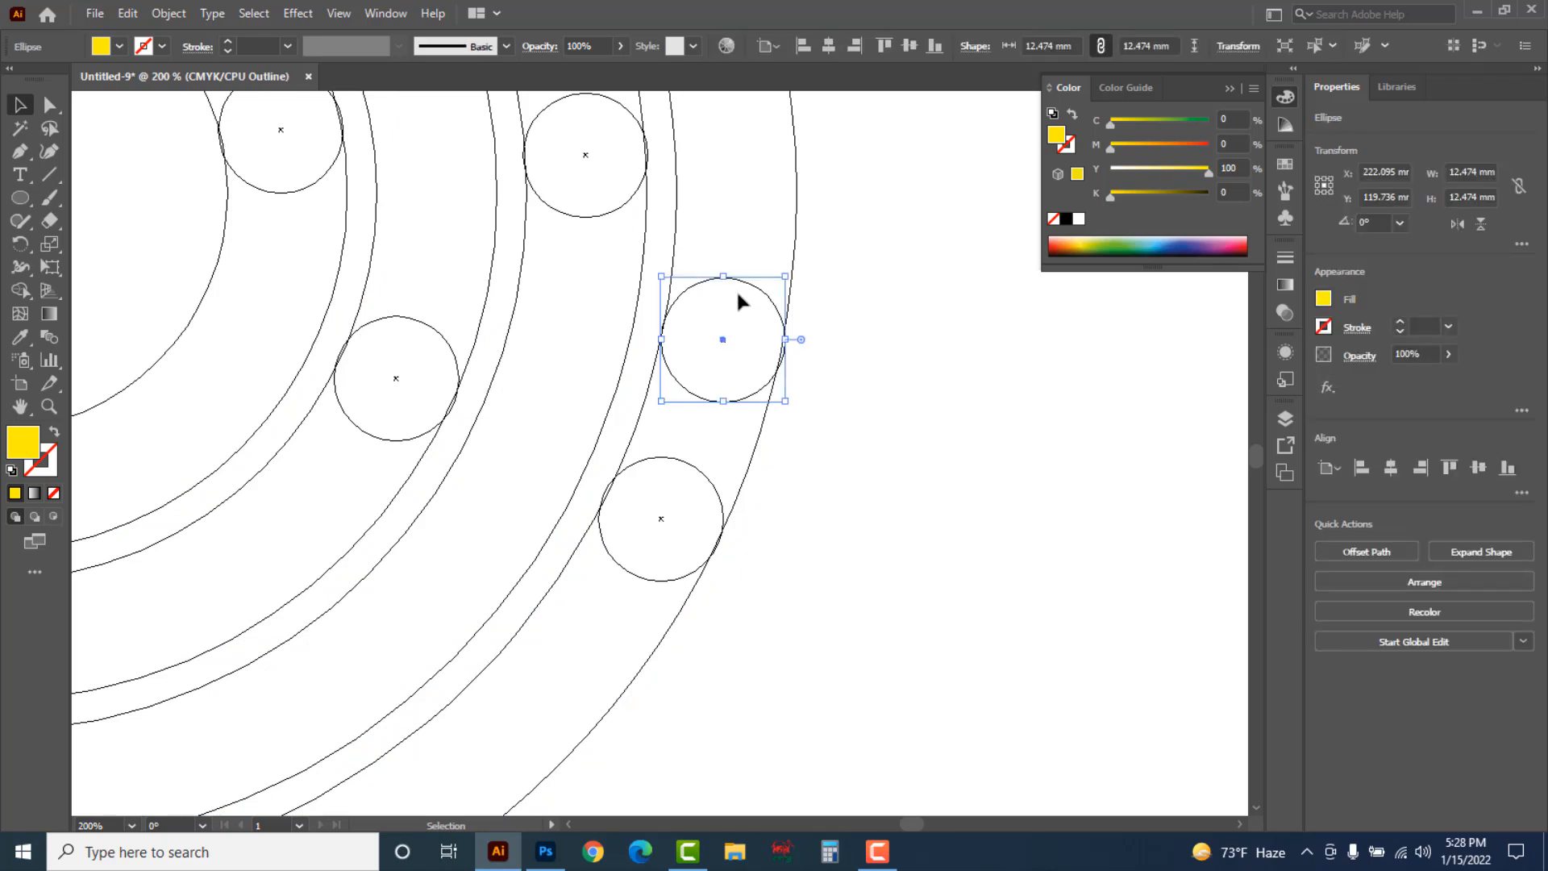
key("Left")
key("Left")
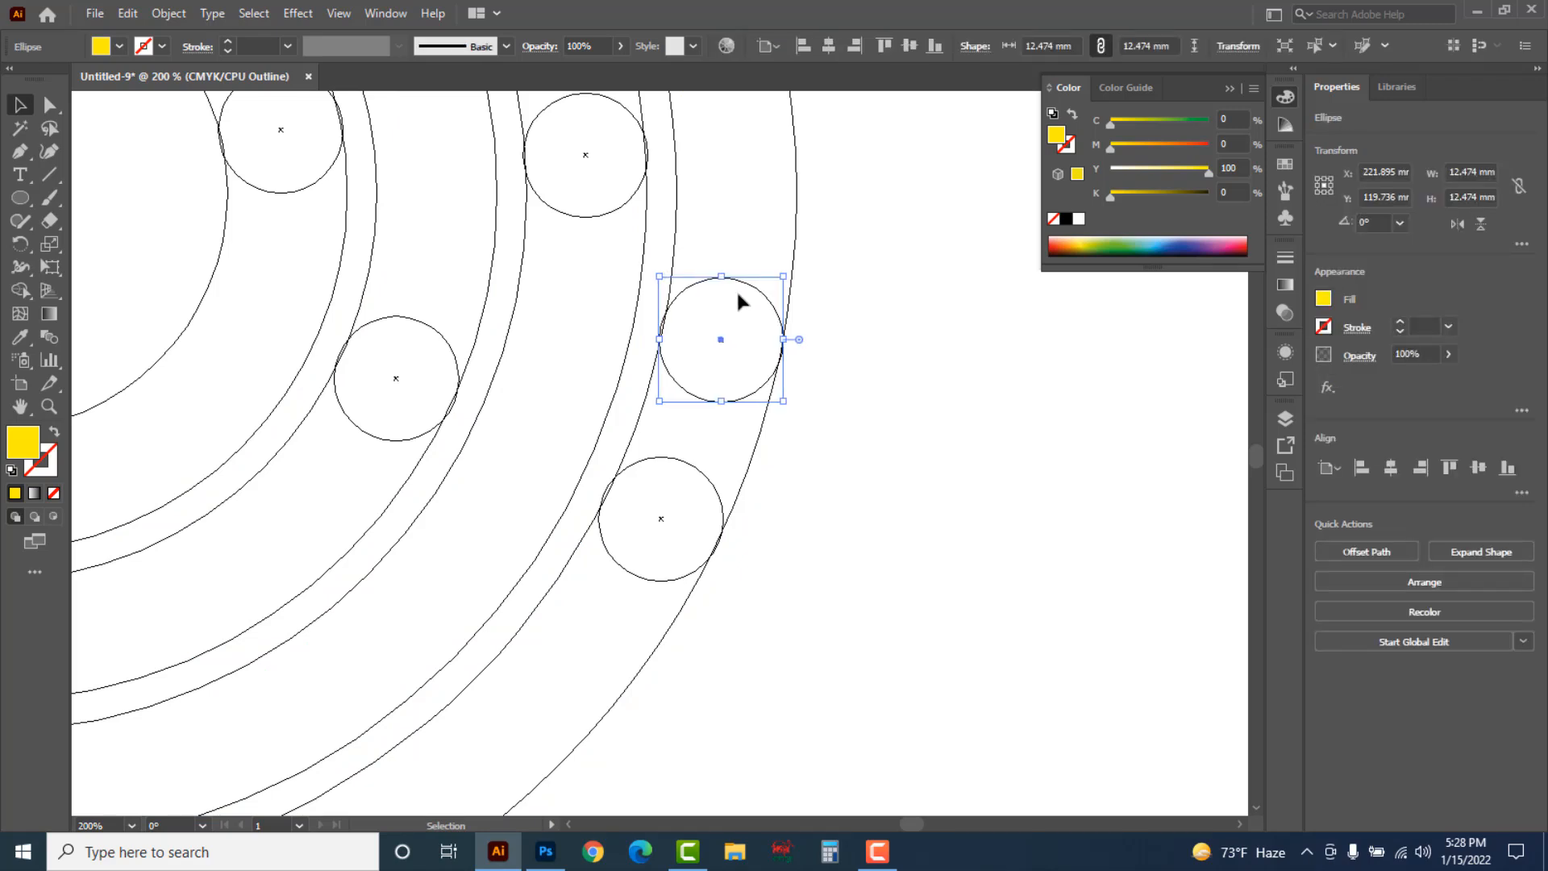
left_click(875, 374)
key("ctrl+y")
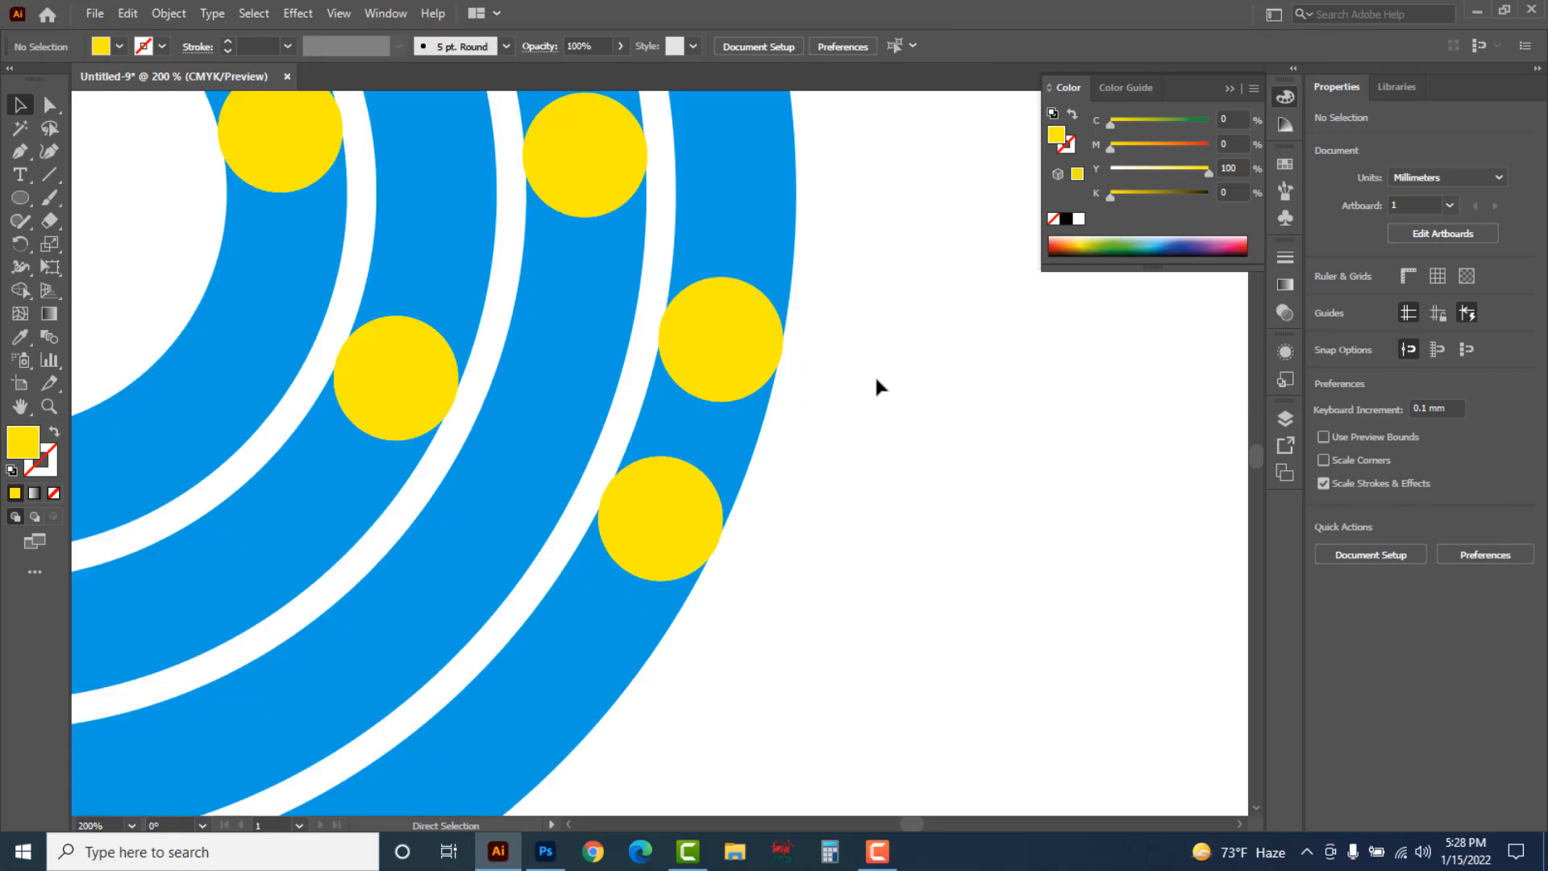
Select all rings and circles and use the Shape Builder to merge the outer ring's long segment with its two end circles
left_click(857, 377, "ctrl+alt")
left_click(790, 457, "ctrl+alt")
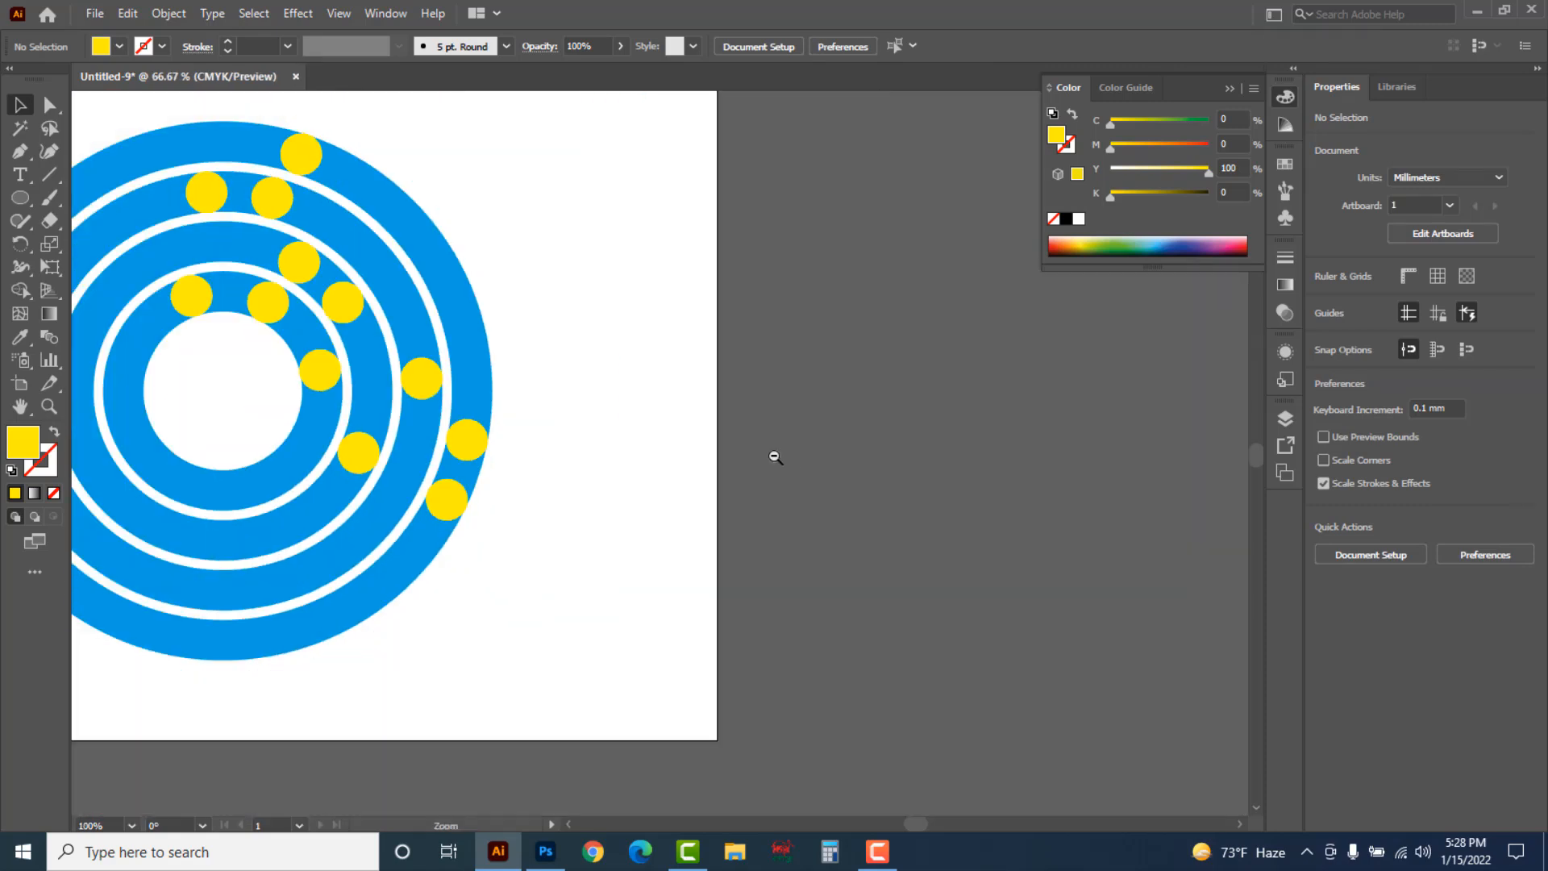
left_click_drag(535, 487, 925, 510)
left_click_drag(283, 130, 962, 682)
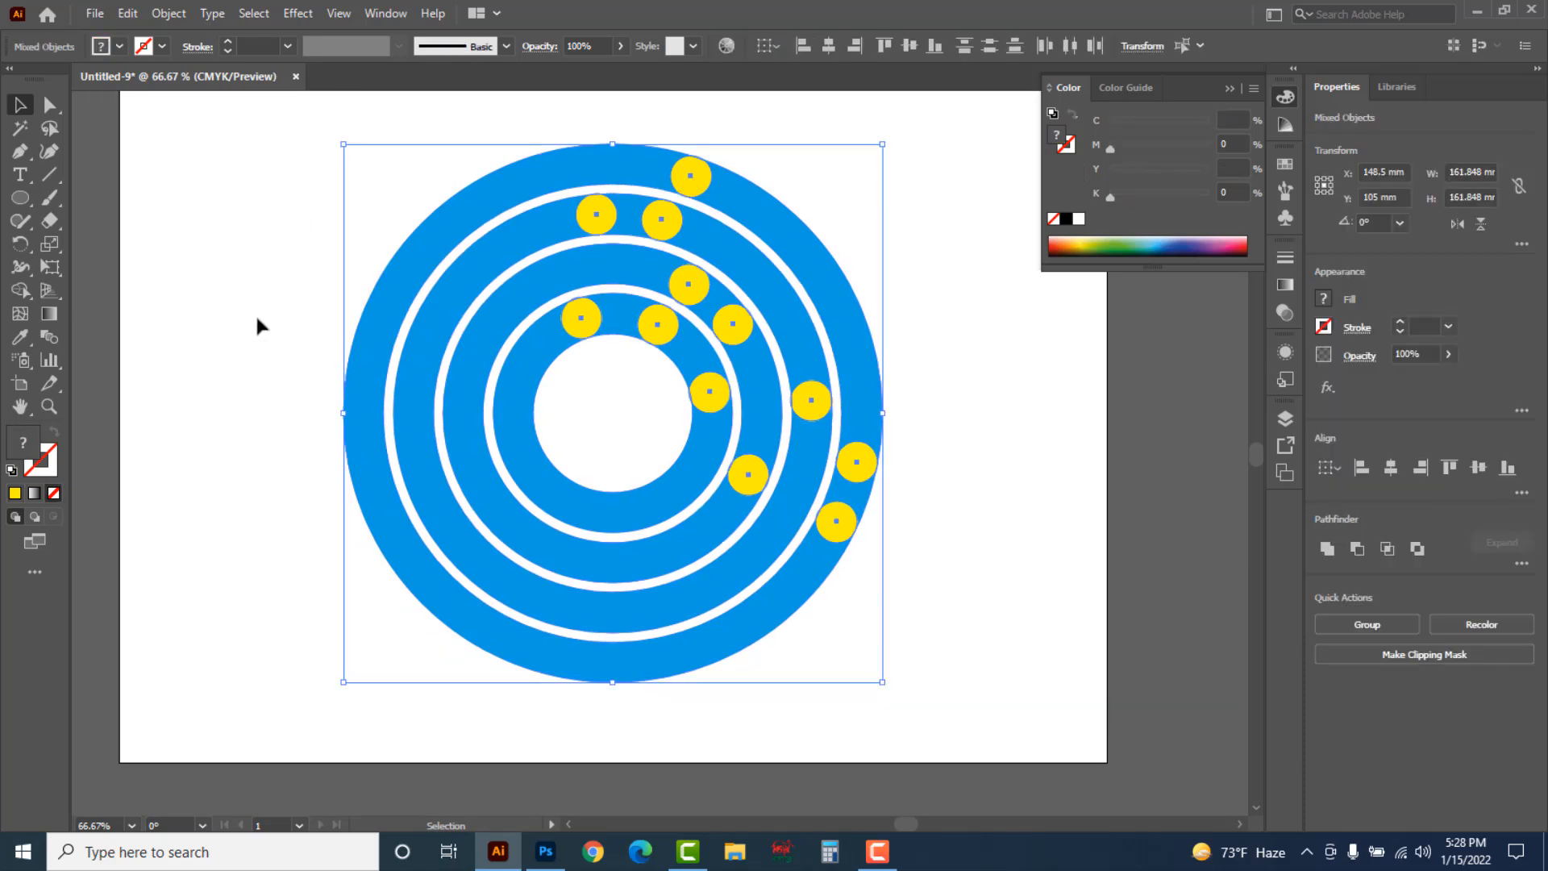
left_click(21, 291)
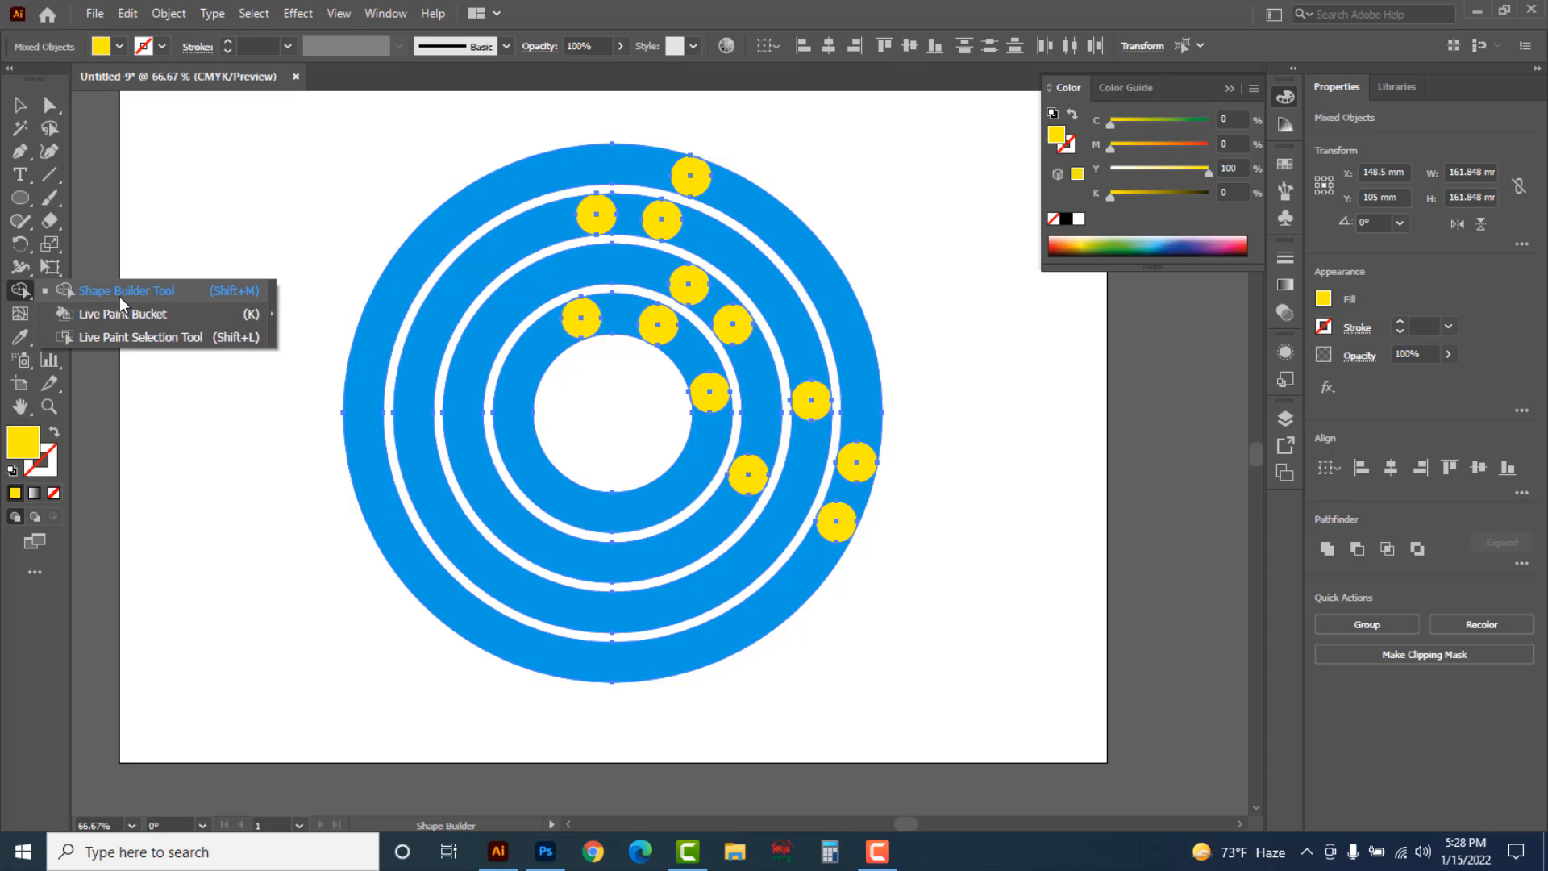
left_click(121, 298)
mouse_move(691, 174)
left_mouse_down()
mouse_move(542, 180)
mouse_move(442, 212)
mouse_move(404, 272)
left_mouse_up()
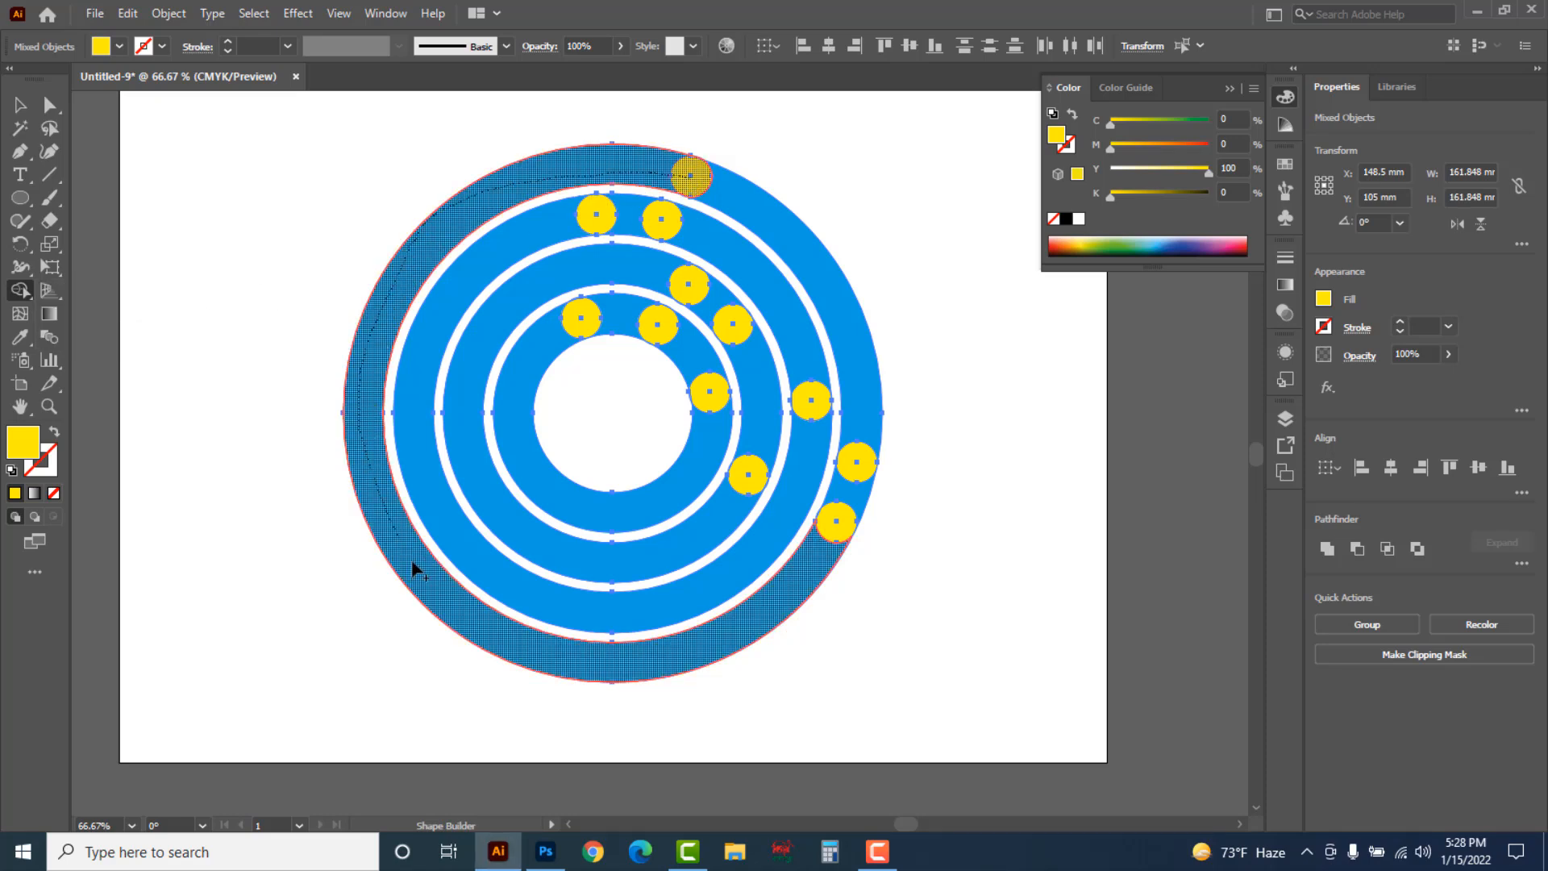
mouse_move(614, 665)
left_mouse_down()
mouse_move(725, 640)
mouse_move(835, 527)
mouse_move(824, 562)
left_mouse_up()
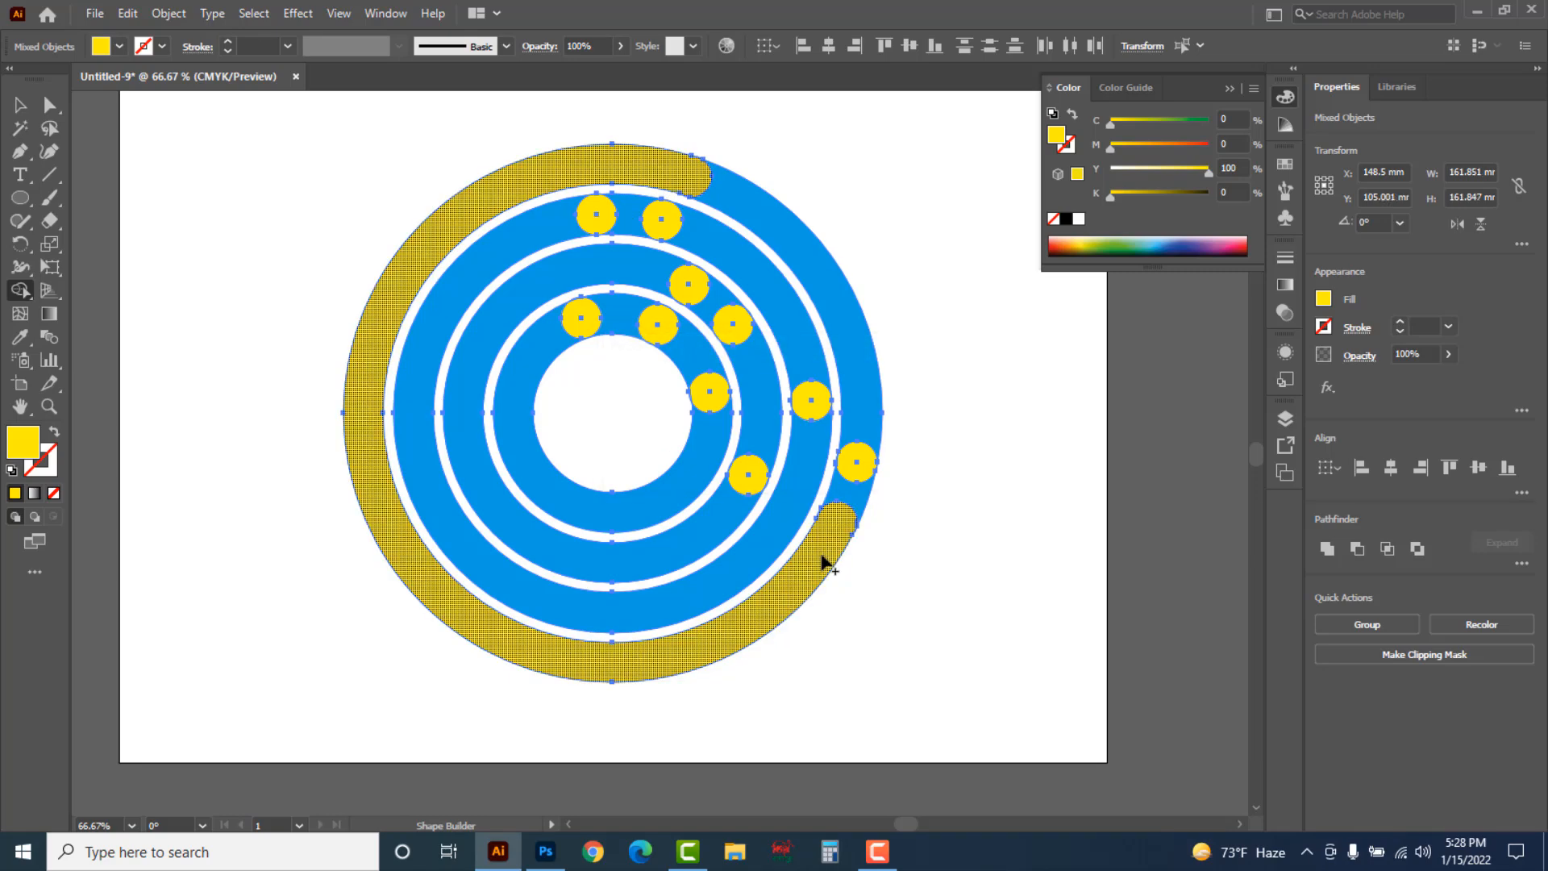
Examine the lower rounded end of the merged outer arc, undoing and redoing the merge to compare
left_click(833, 522)
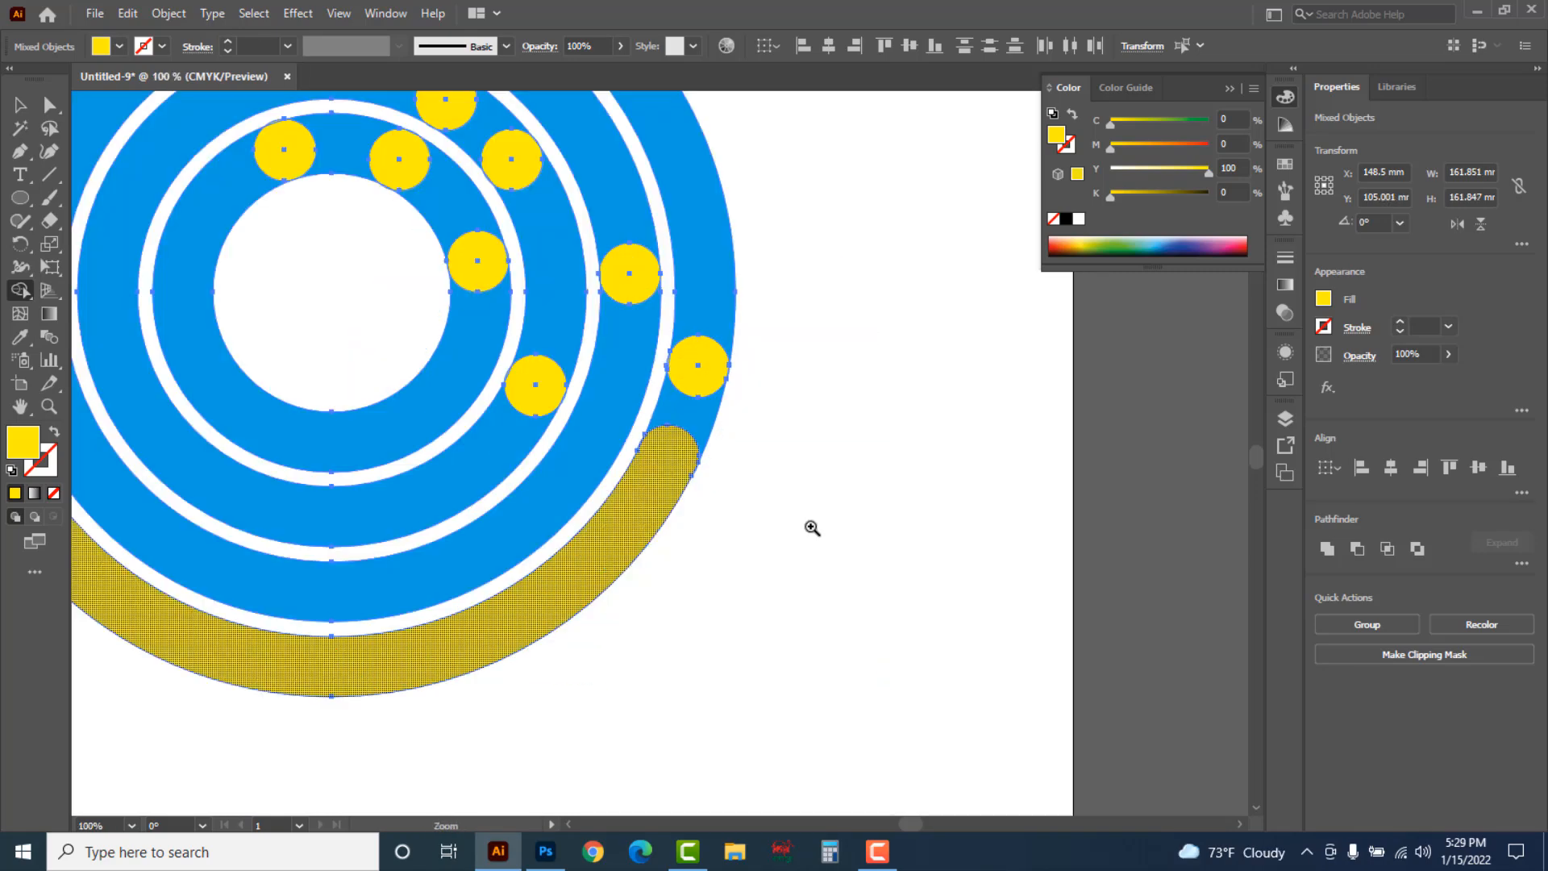
left_click(674, 464)
left_click(657, 439)
left_click(650, 439)
left_click(667, 460)
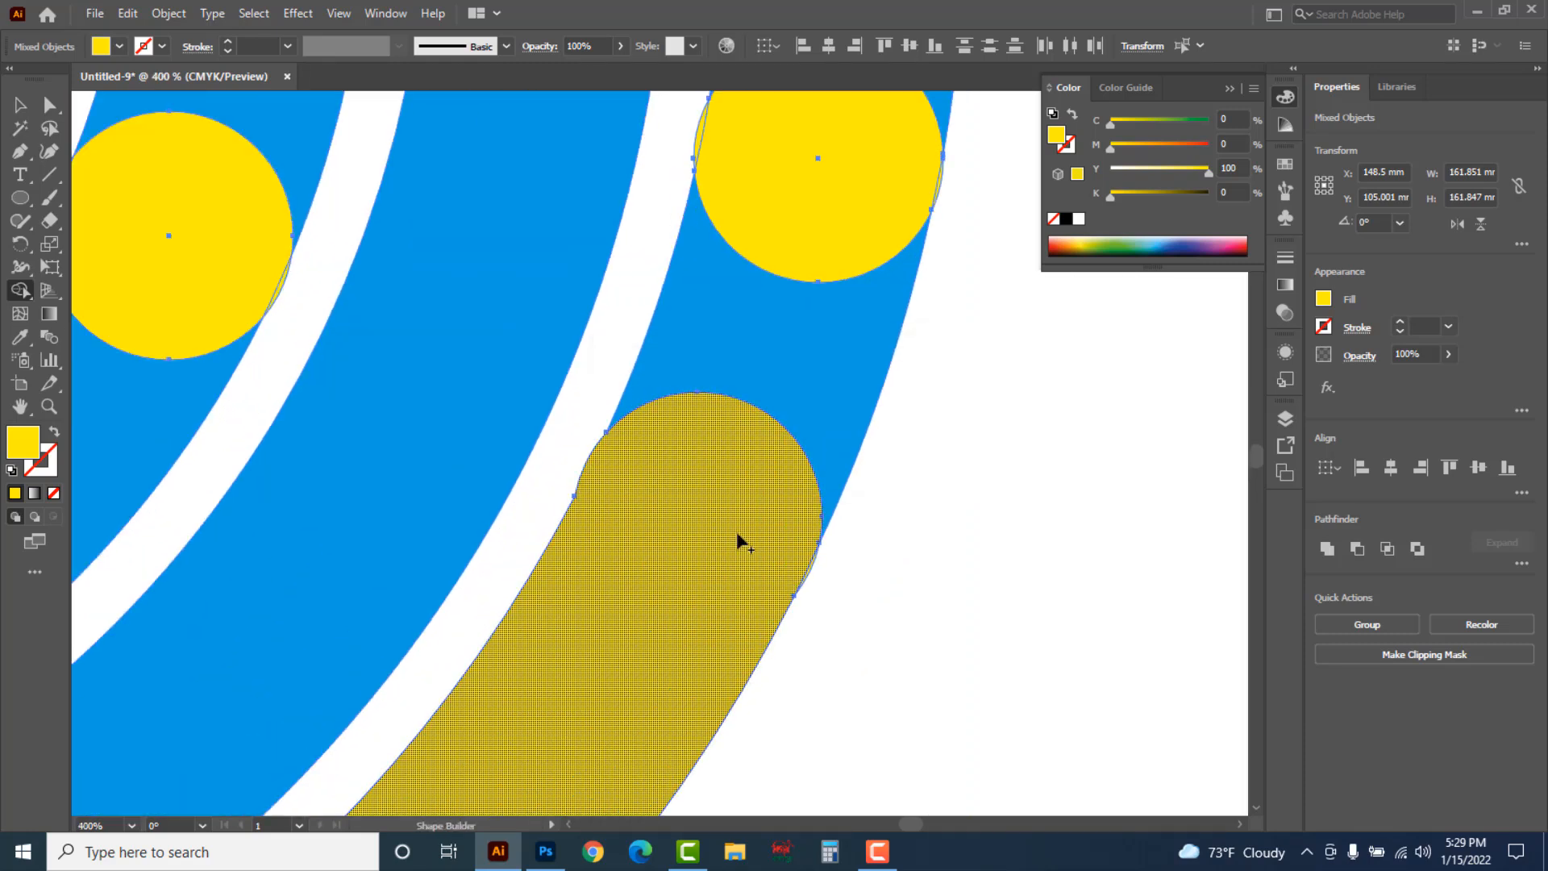
mouse_move(782, 541)
left_mouse_down()
mouse_move(806, 569)
mouse_move(794, 585)
left_mouse_up()
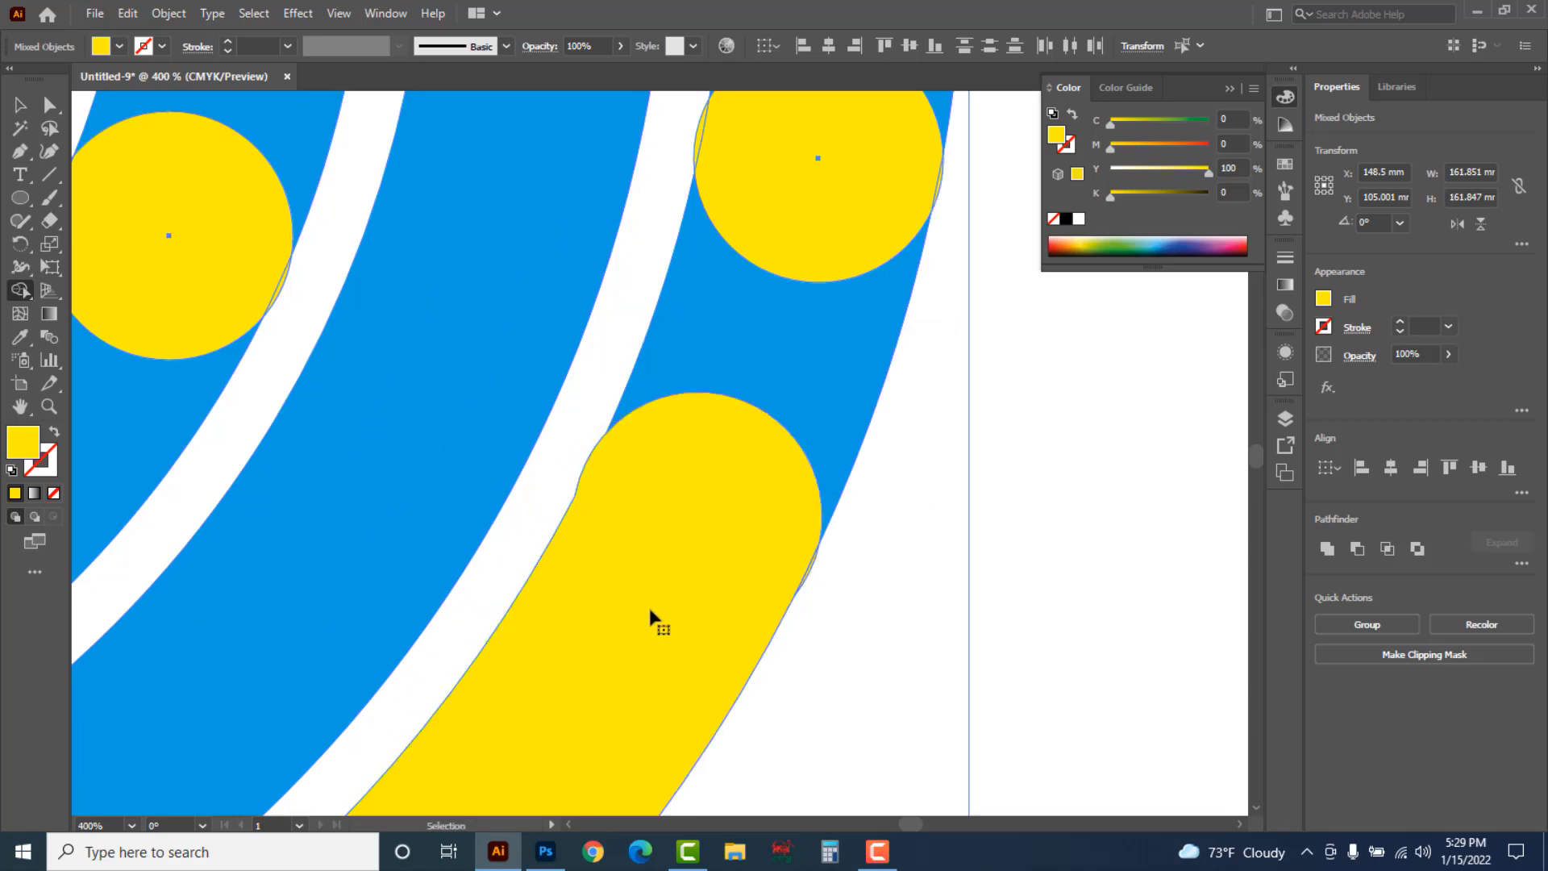
key("ctrl+z")
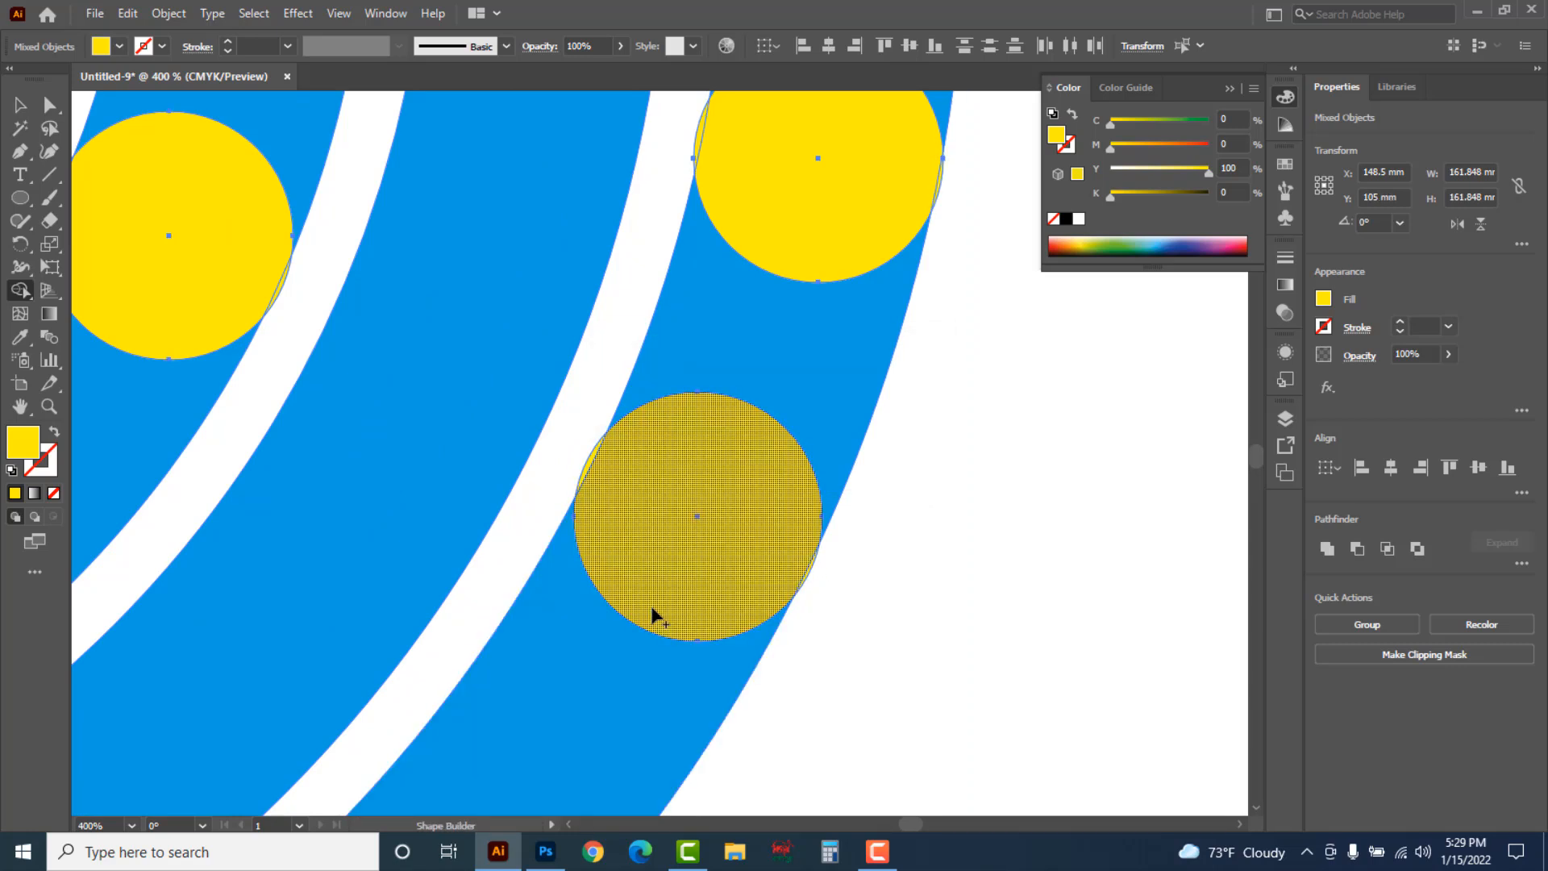
key("ctrl+shift+z")
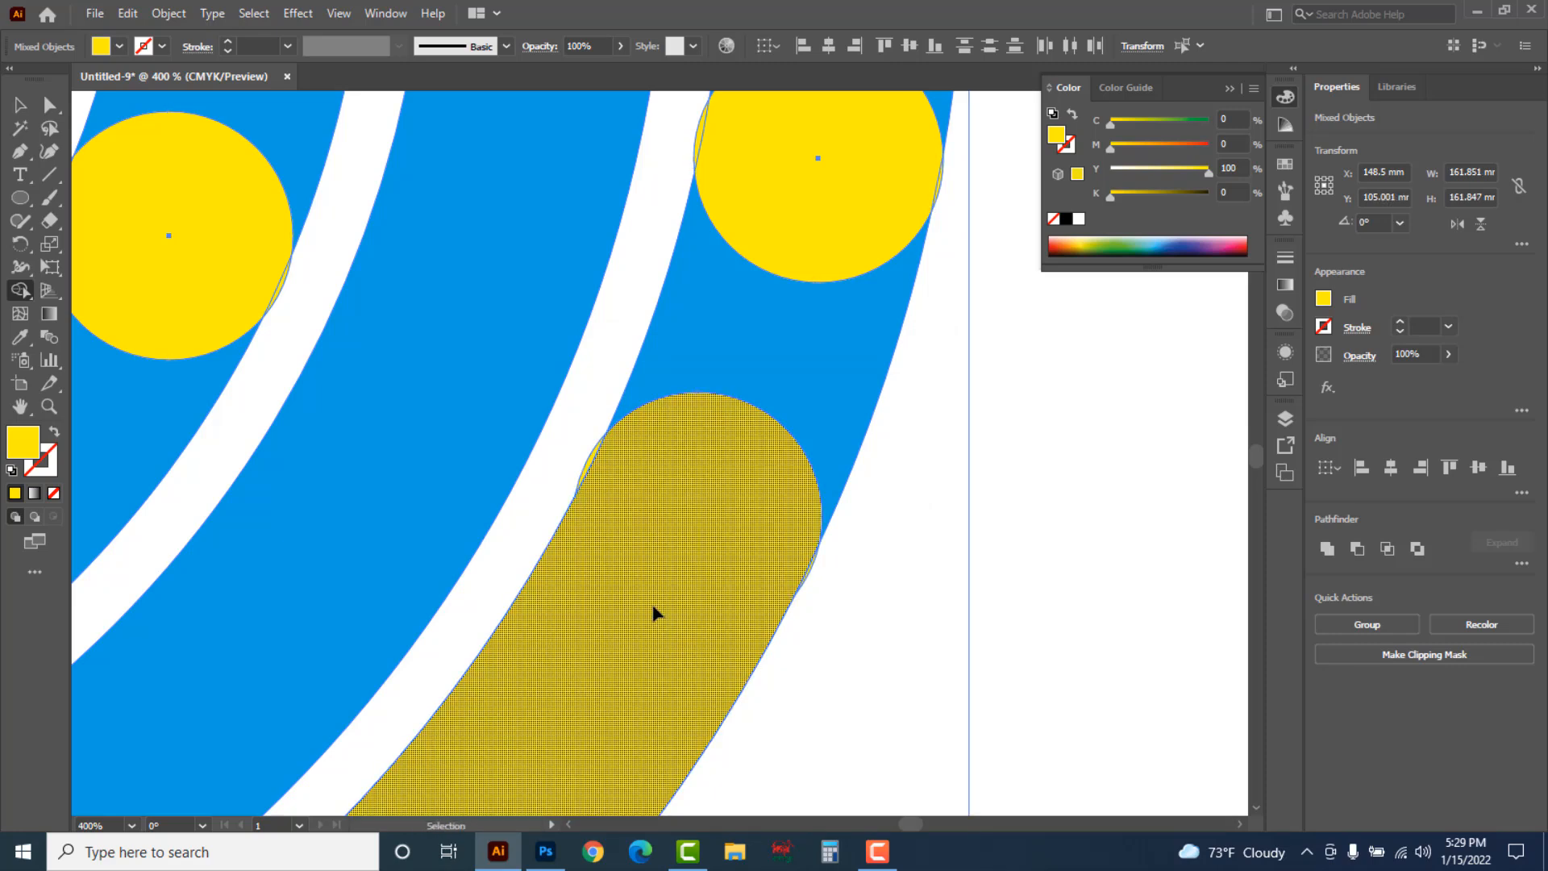
Merge the long segment of the second ring from outside with its two end circles using the Shape Builder
left_click(656, 584, "ctrl+alt")
left_click(610, 461, "ctrl+alt")
left_click(609, 461, "ctrl+alt")
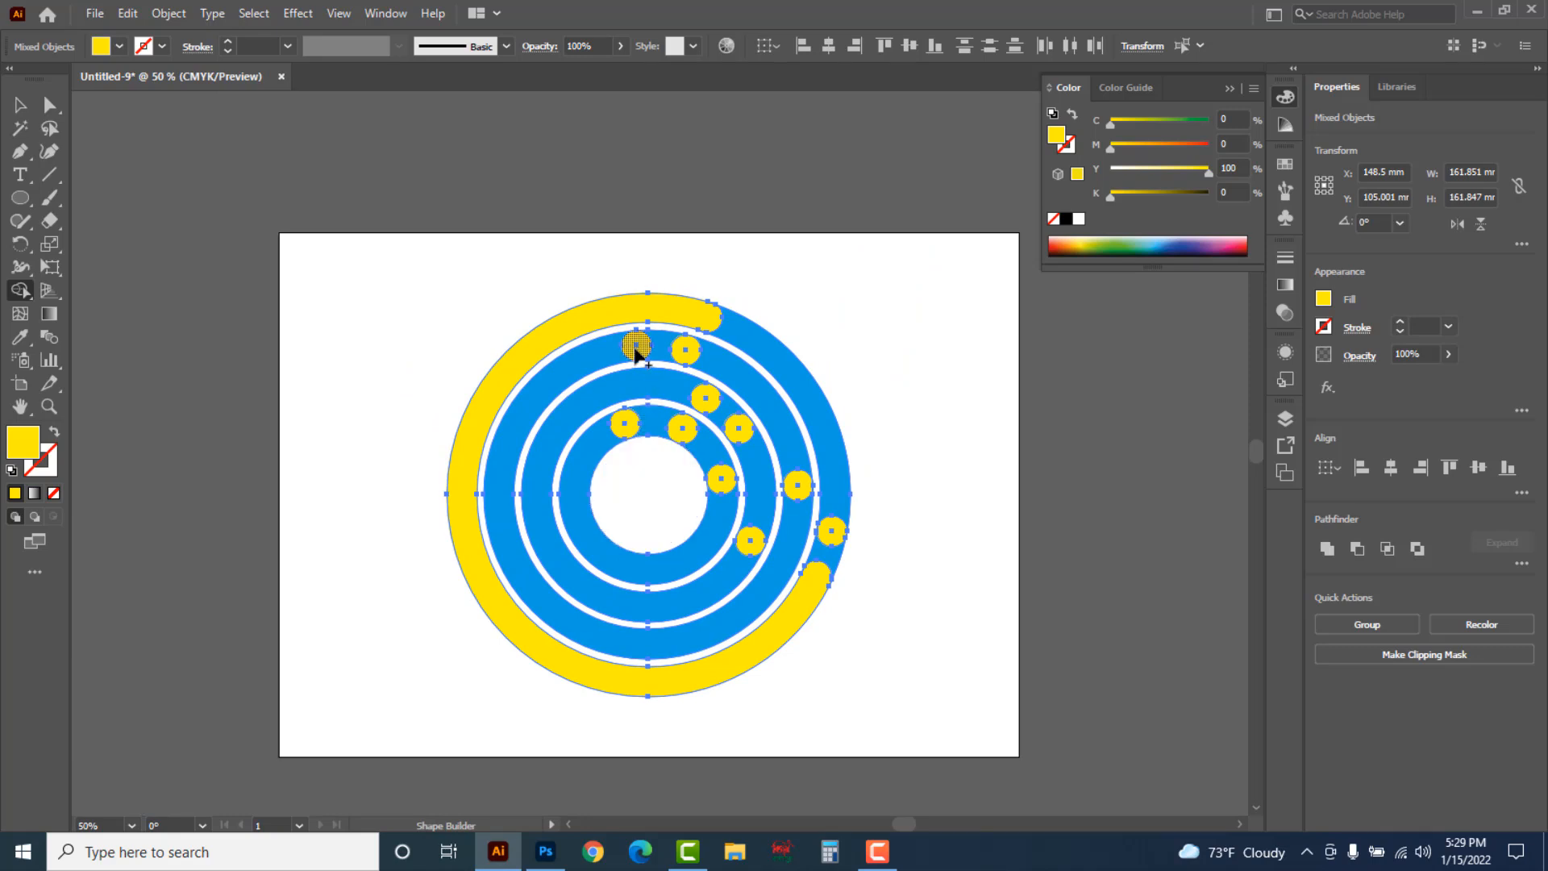
left_click_drag(636, 345, 568, 371)
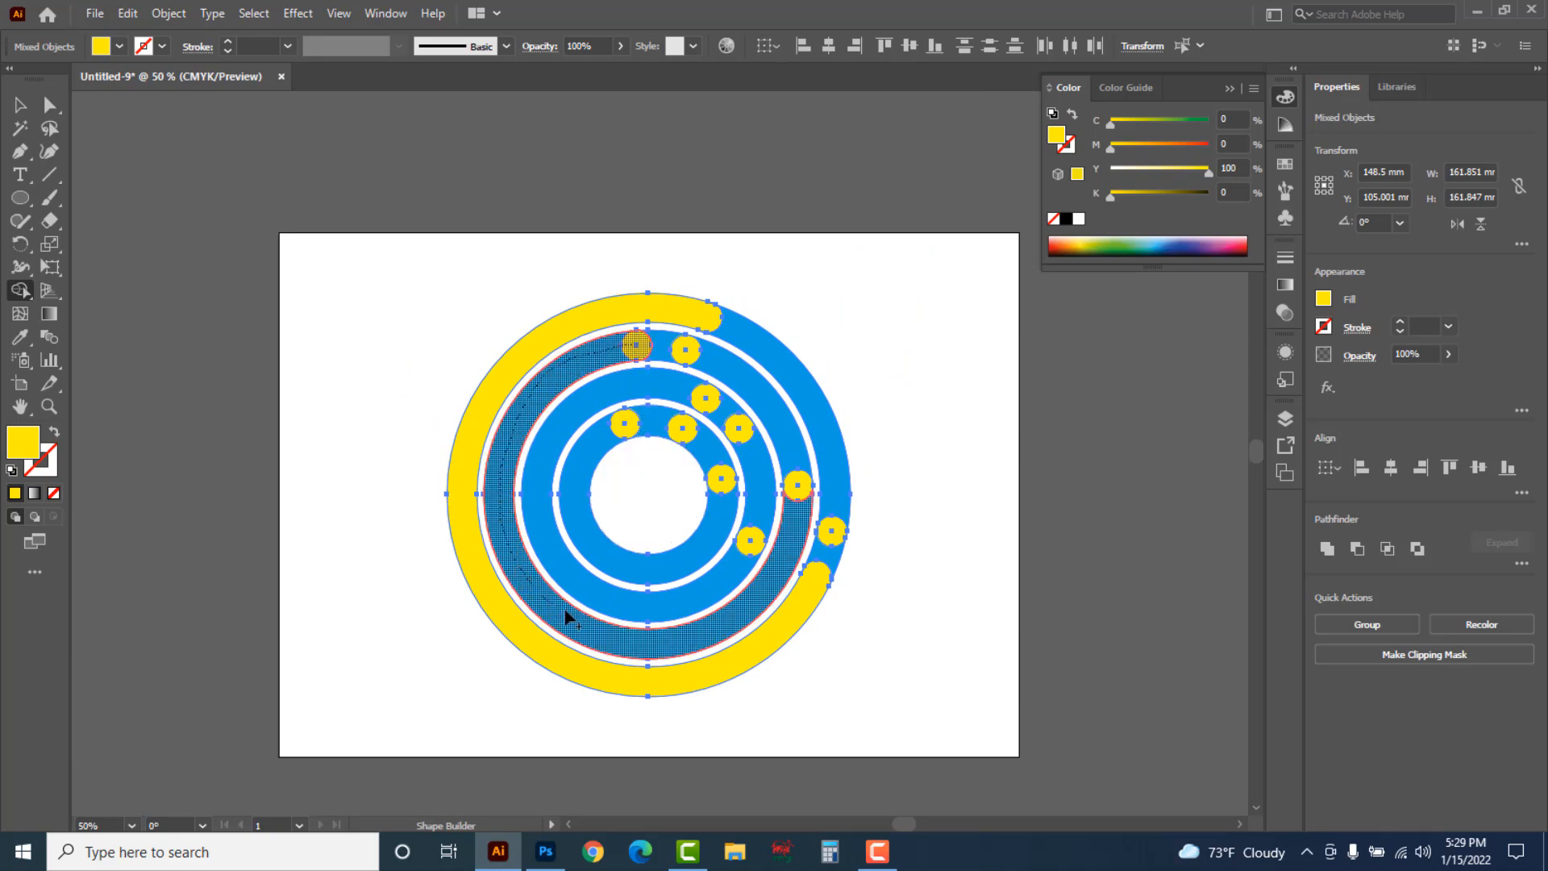
mouse_move(645, 650)
left_mouse_down()
mouse_move(697, 640)
mouse_move(741, 615)
mouse_move(773, 587)
mouse_move(798, 496)
left_mouse_up()
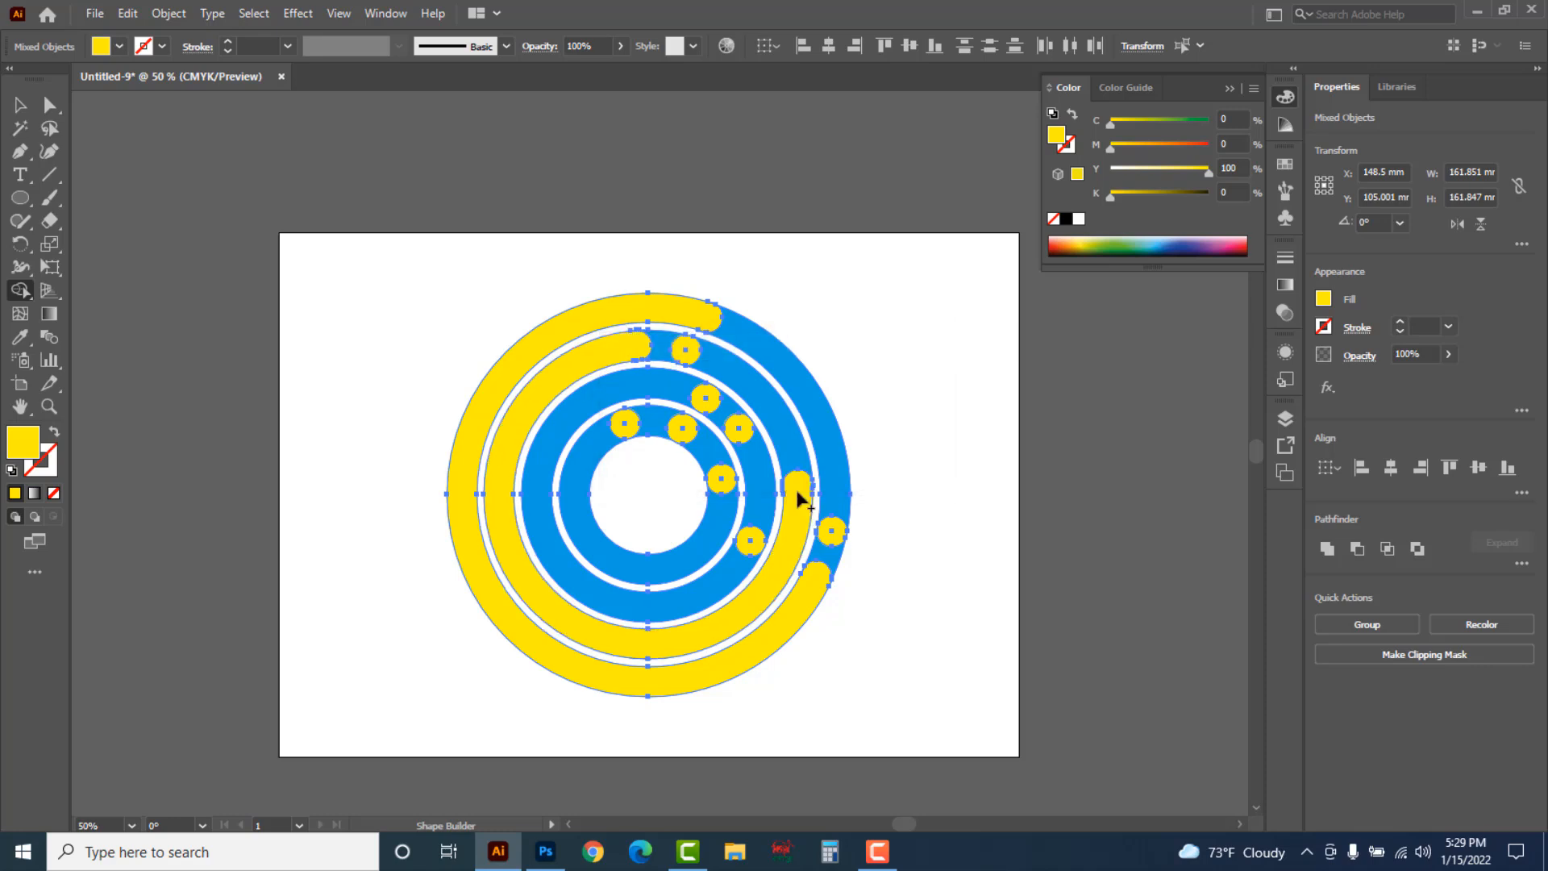
Merge the long segments of the third and innermost rings with their end circles using the Shape Builder
left_click_drag(706, 398, 638, 391)
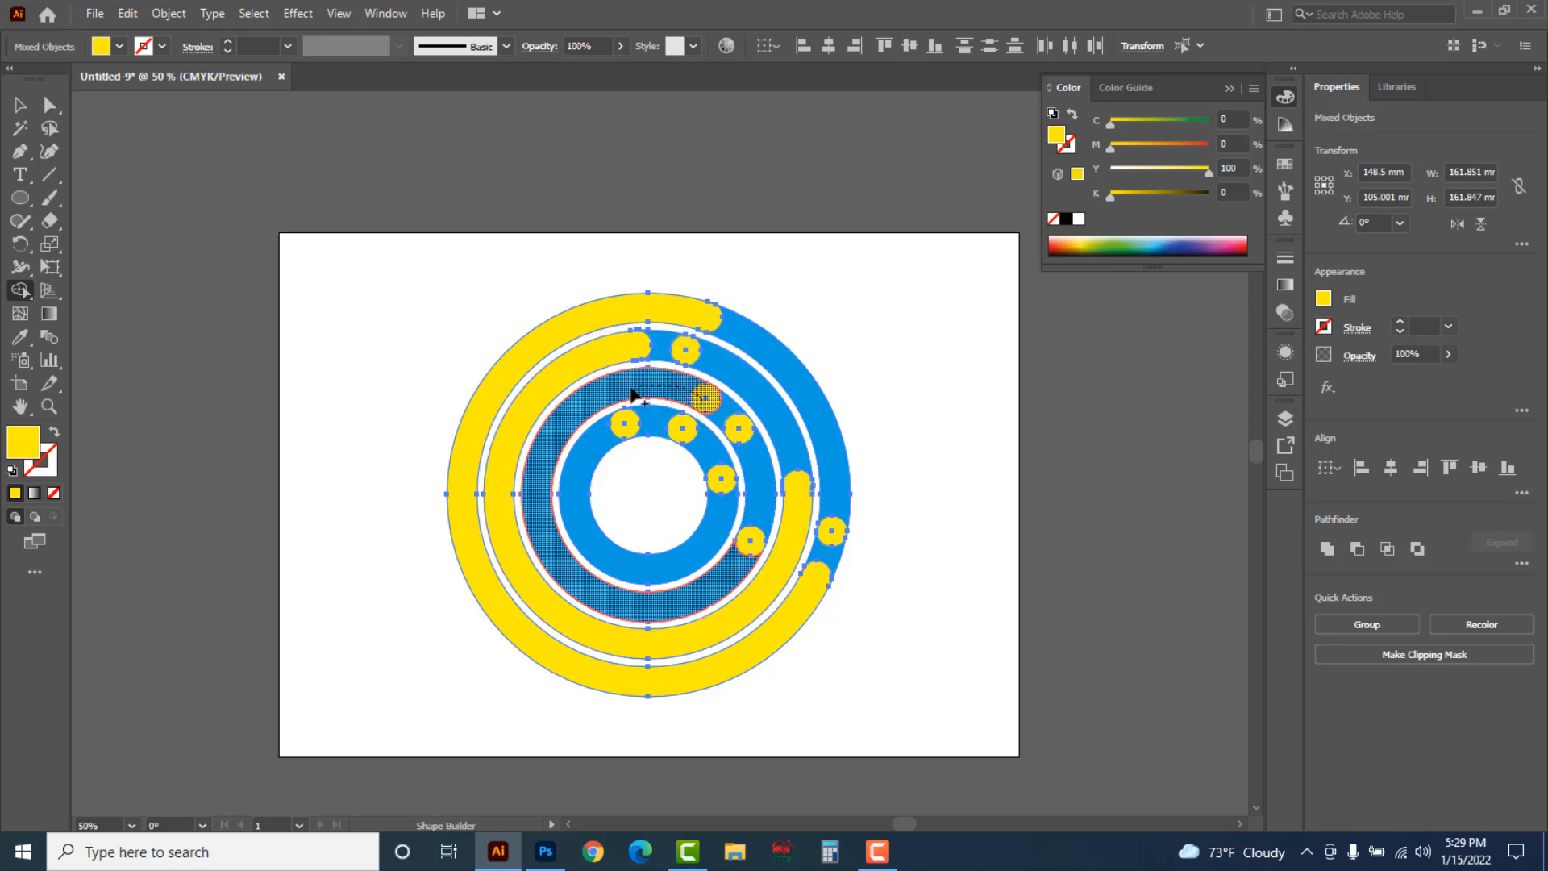
left_click_drag(552, 436, 543, 509)
mouse_move(584, 593)
left_mouse_down()
mouse_move(678, 614)
mouse_move(748, 574)
mouse_move(750, 555)
left_mouse_up()
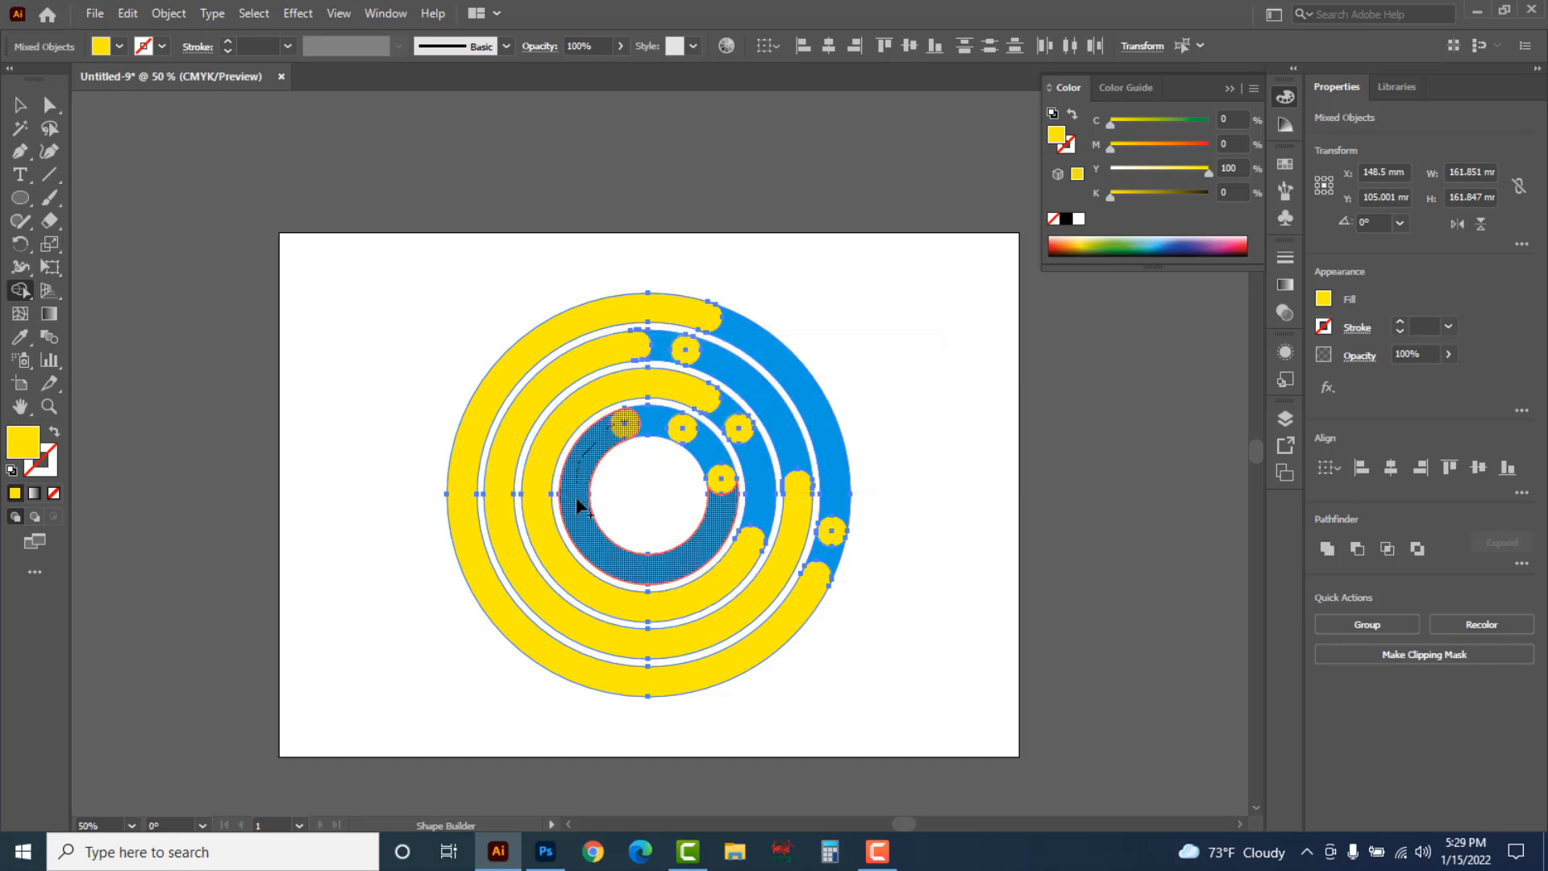
mouse_move(610, 560)
left_mouse_down()
mouse_move(688, 560)
mouse_move(718, 478)
mouse_move(722, 489)
left_mouse_up()
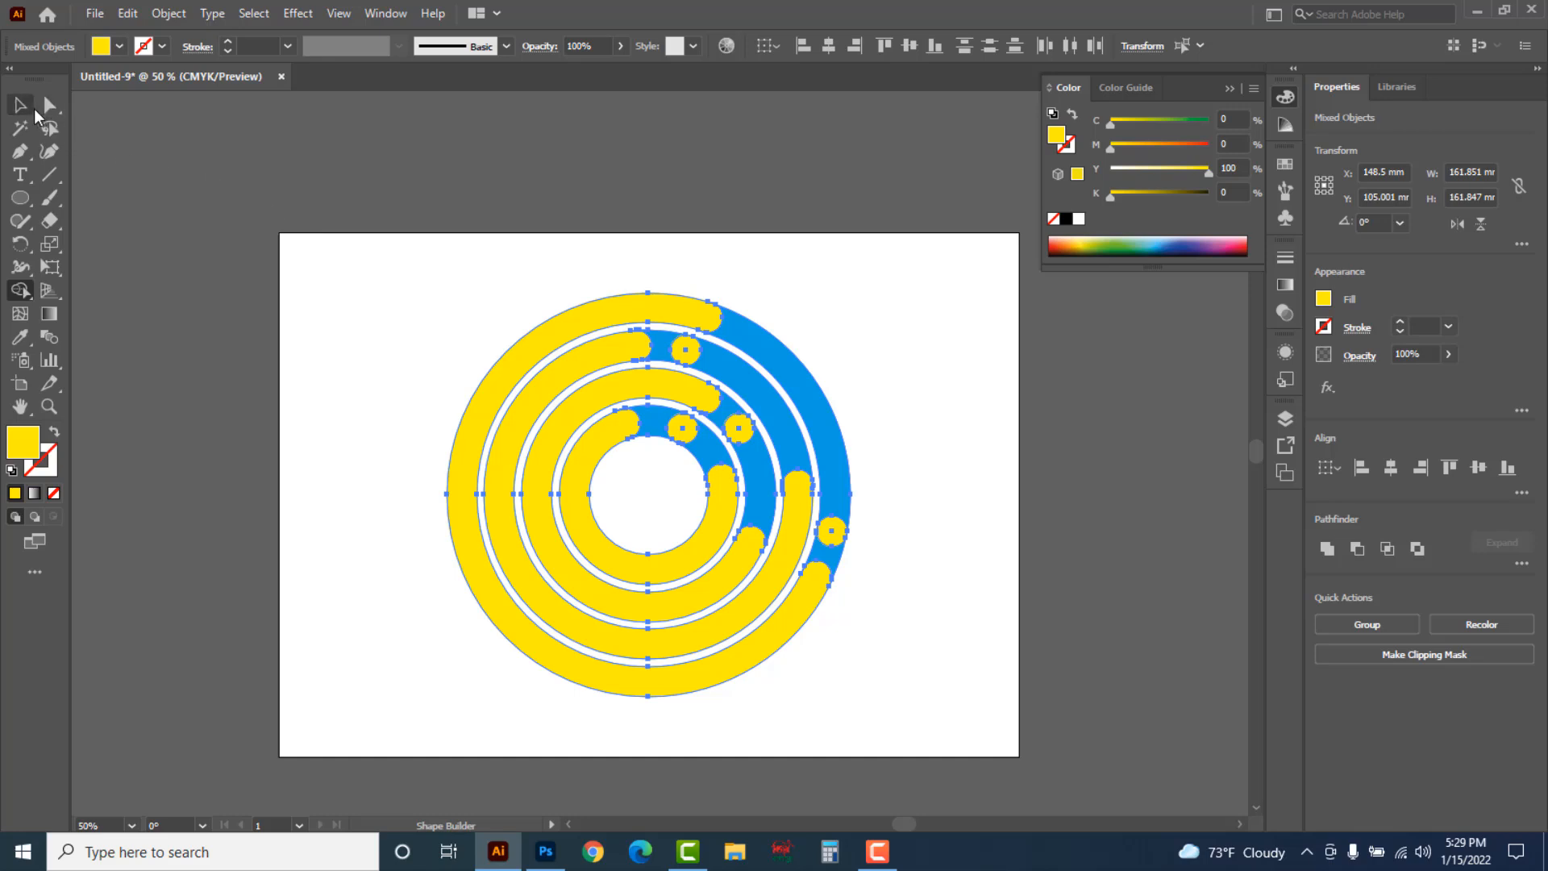
Delete the leftover blue ring segments, keeping only the yellow arcs and dots
left_click(20, 105)
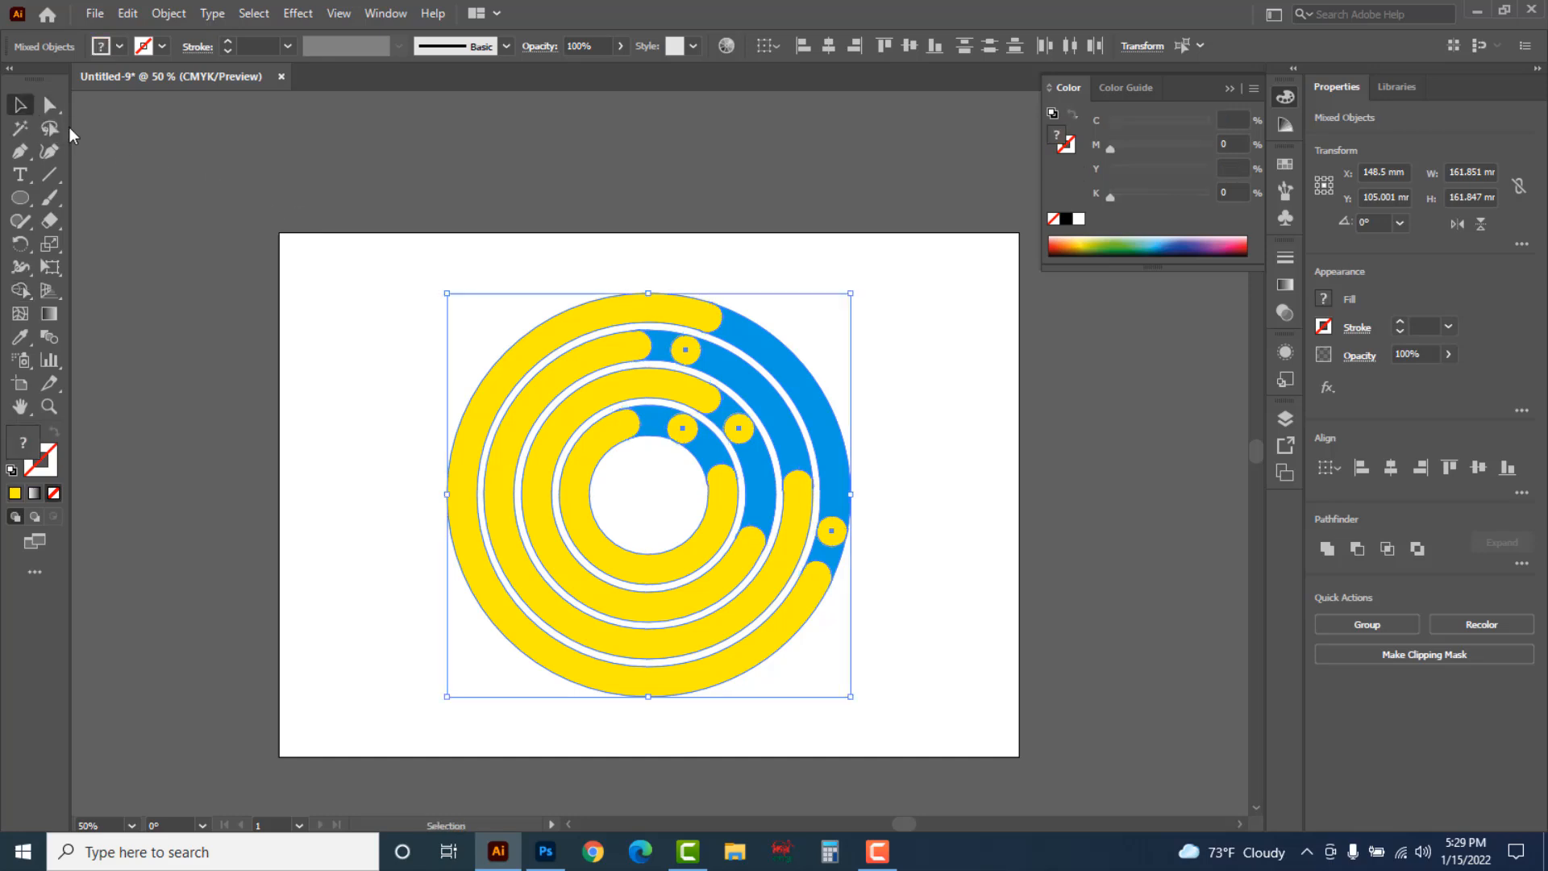
left_click(922, 375)
left_click(809, 378)
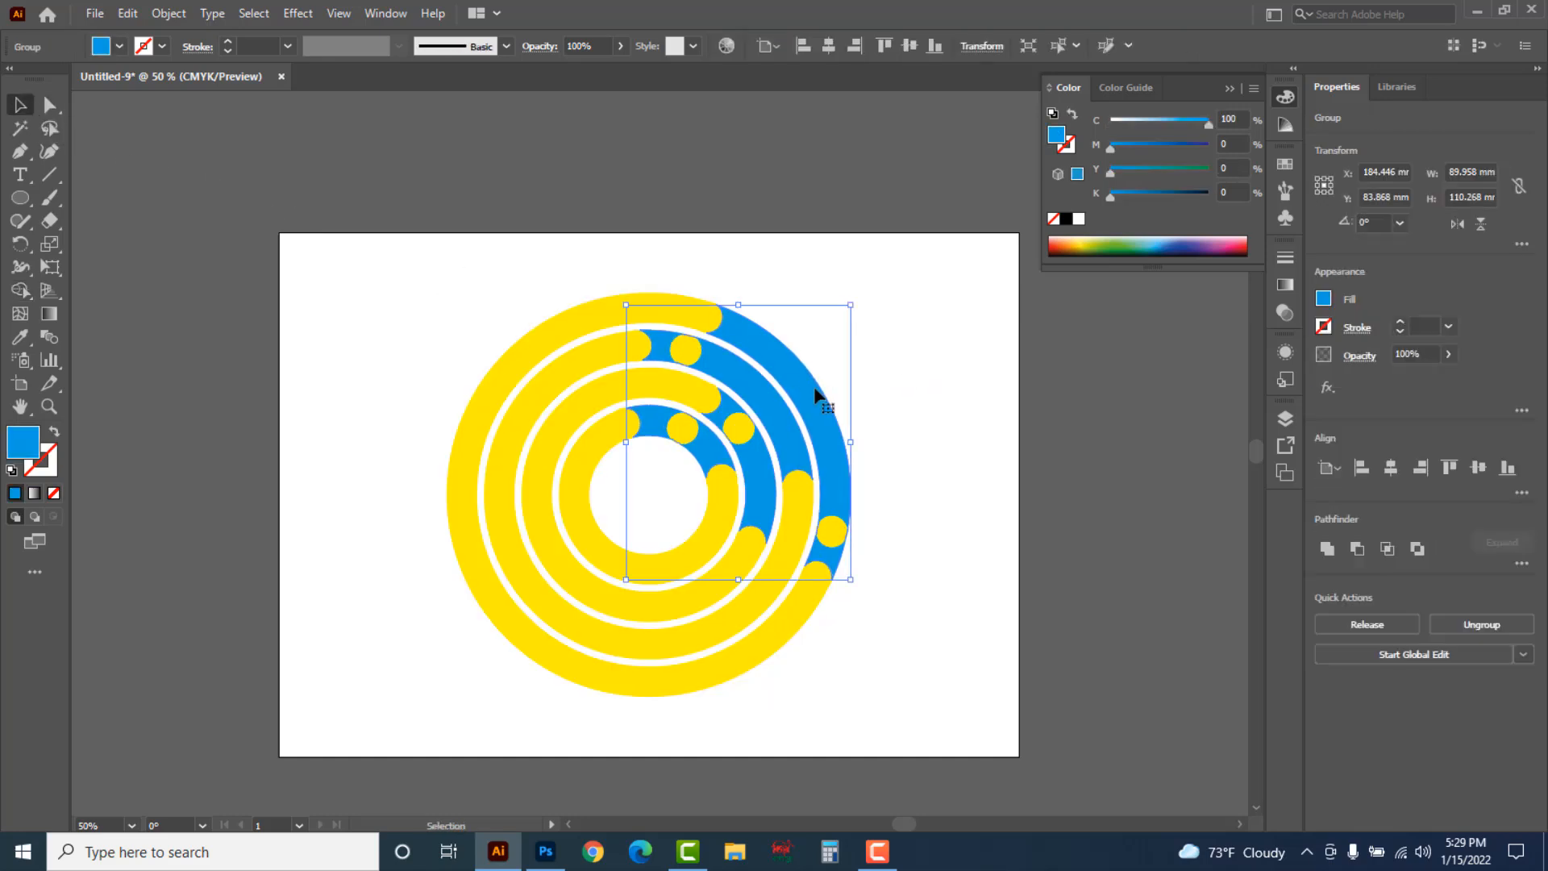
key("Delete")
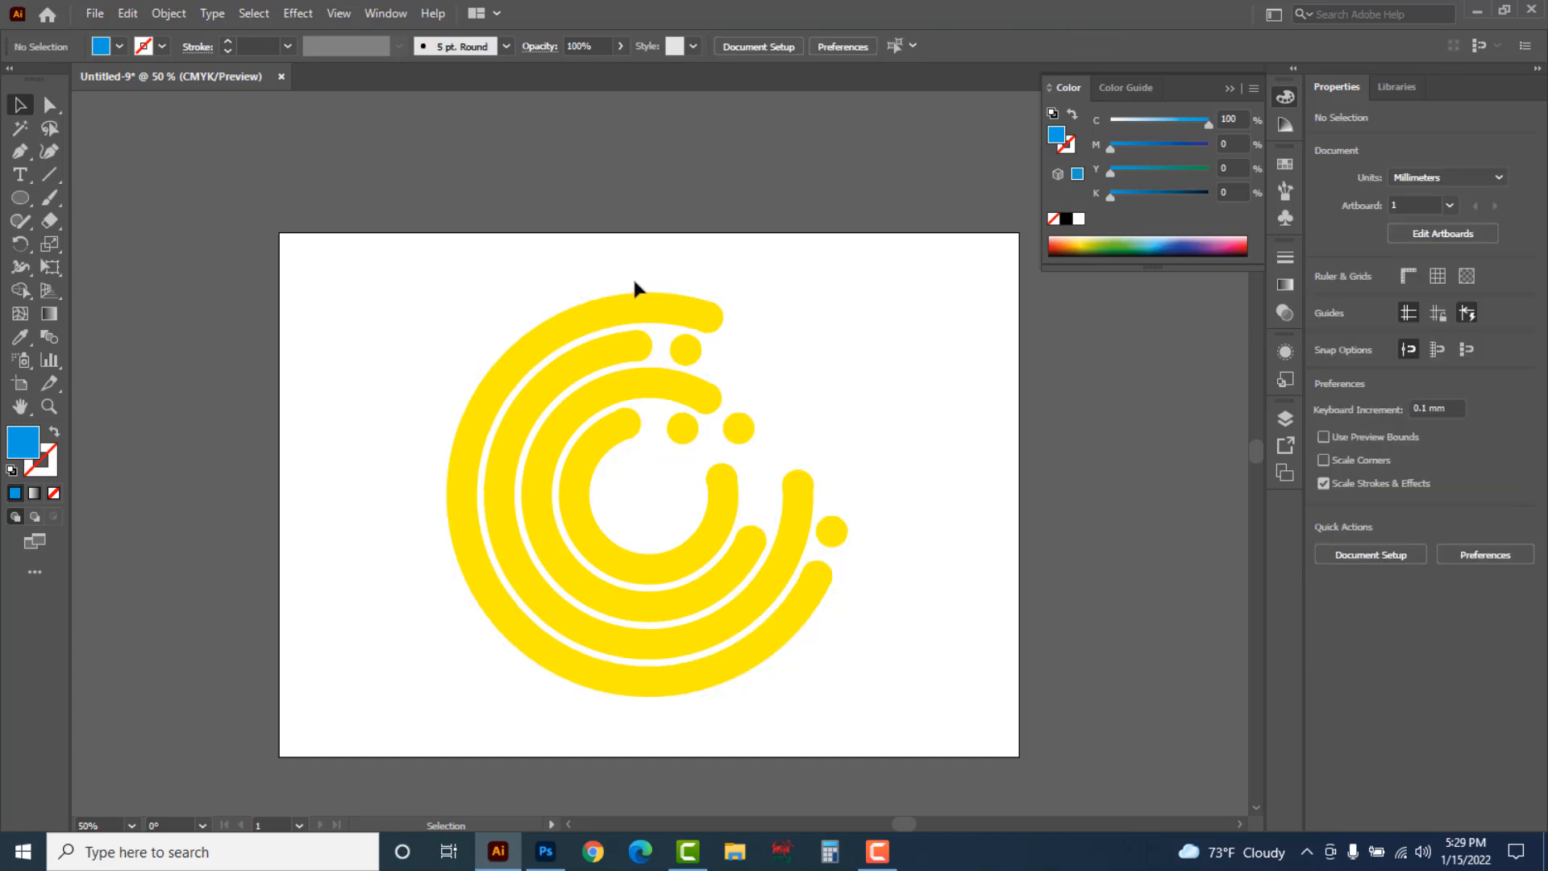
Recolor the outermost arc blue by setting its fill to cyan 100% and yellow 0%
left_click(663, 305)
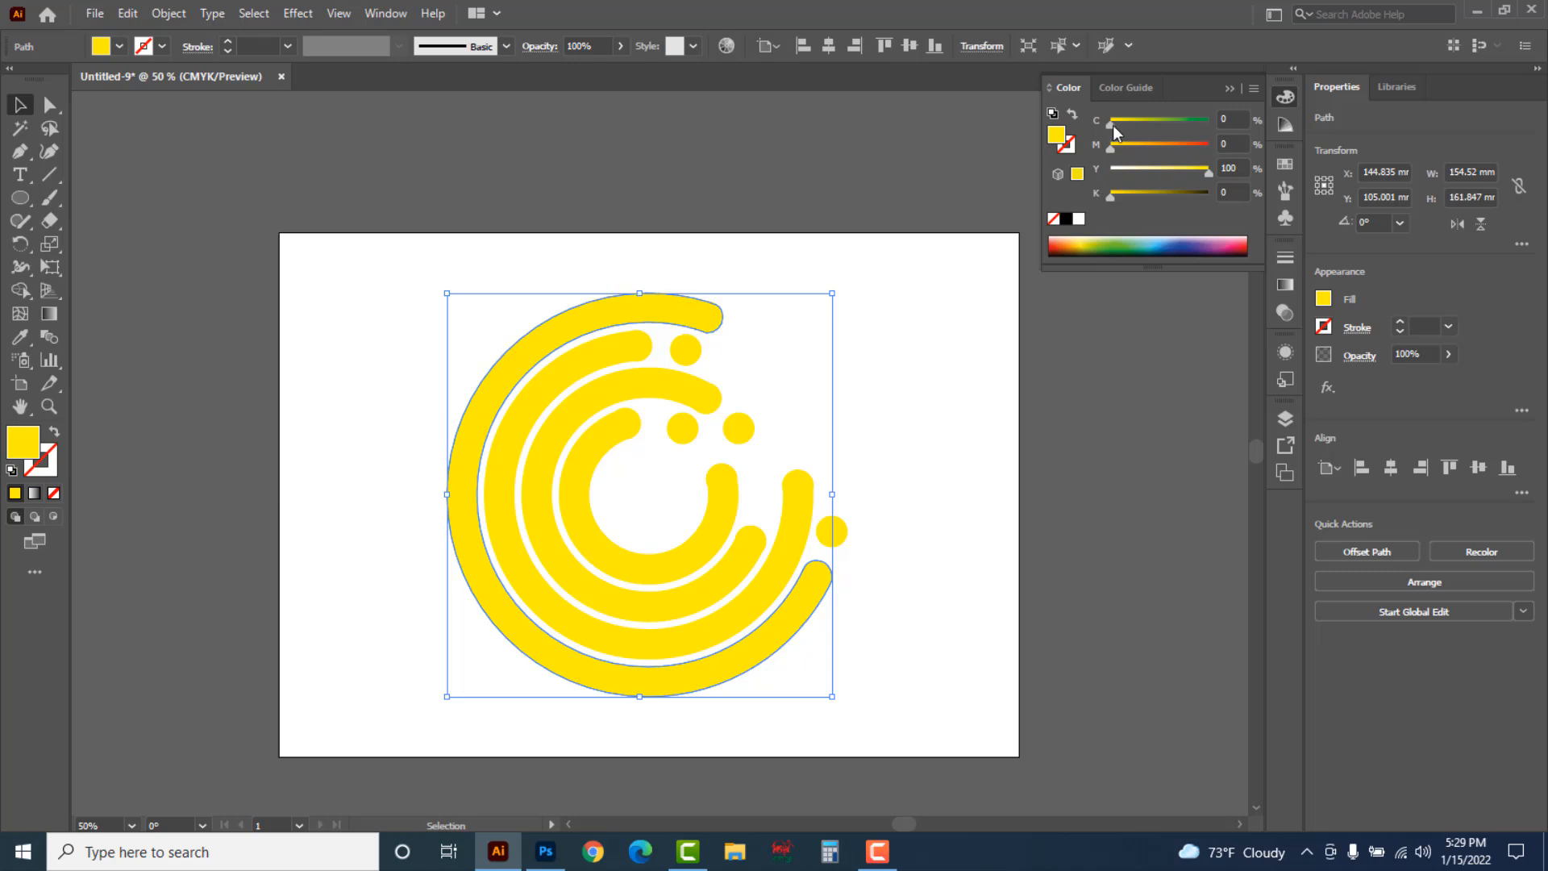
left_click_drag(1169, 125, 1236, 132)
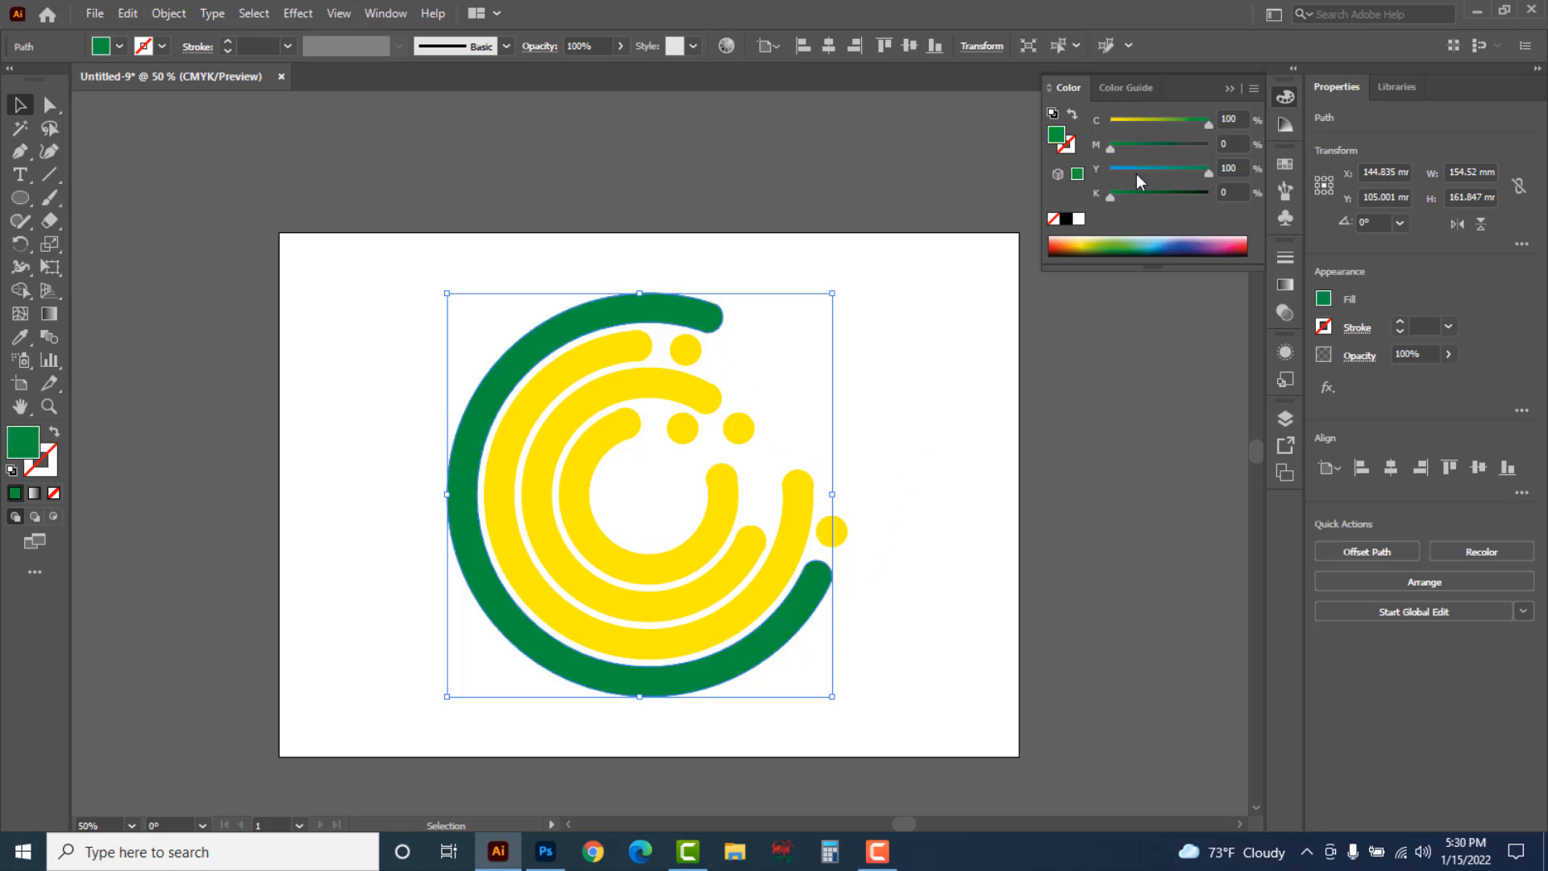
left_click_drag(1169, 173, 1110, 173)
Recolor the outer ring's dot to match its arc, with cyan 100% and yellow 0%, and deselect it
left_click(838, 534)
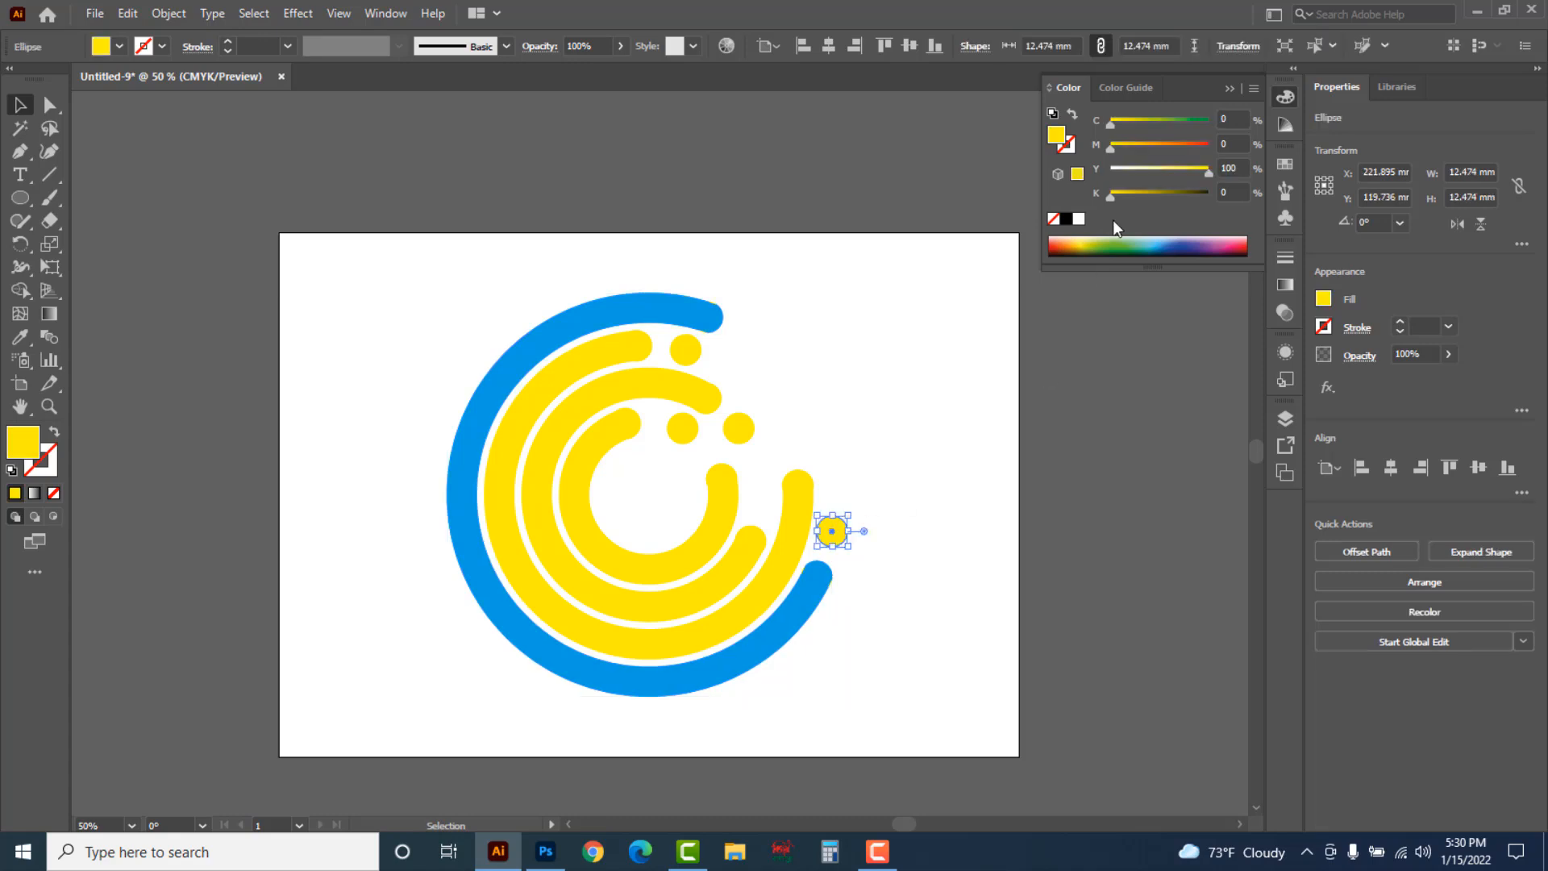
left_click_drag(1081, 175, 1075, 172)
left_click_drag(1113, 124, 1262, 134)
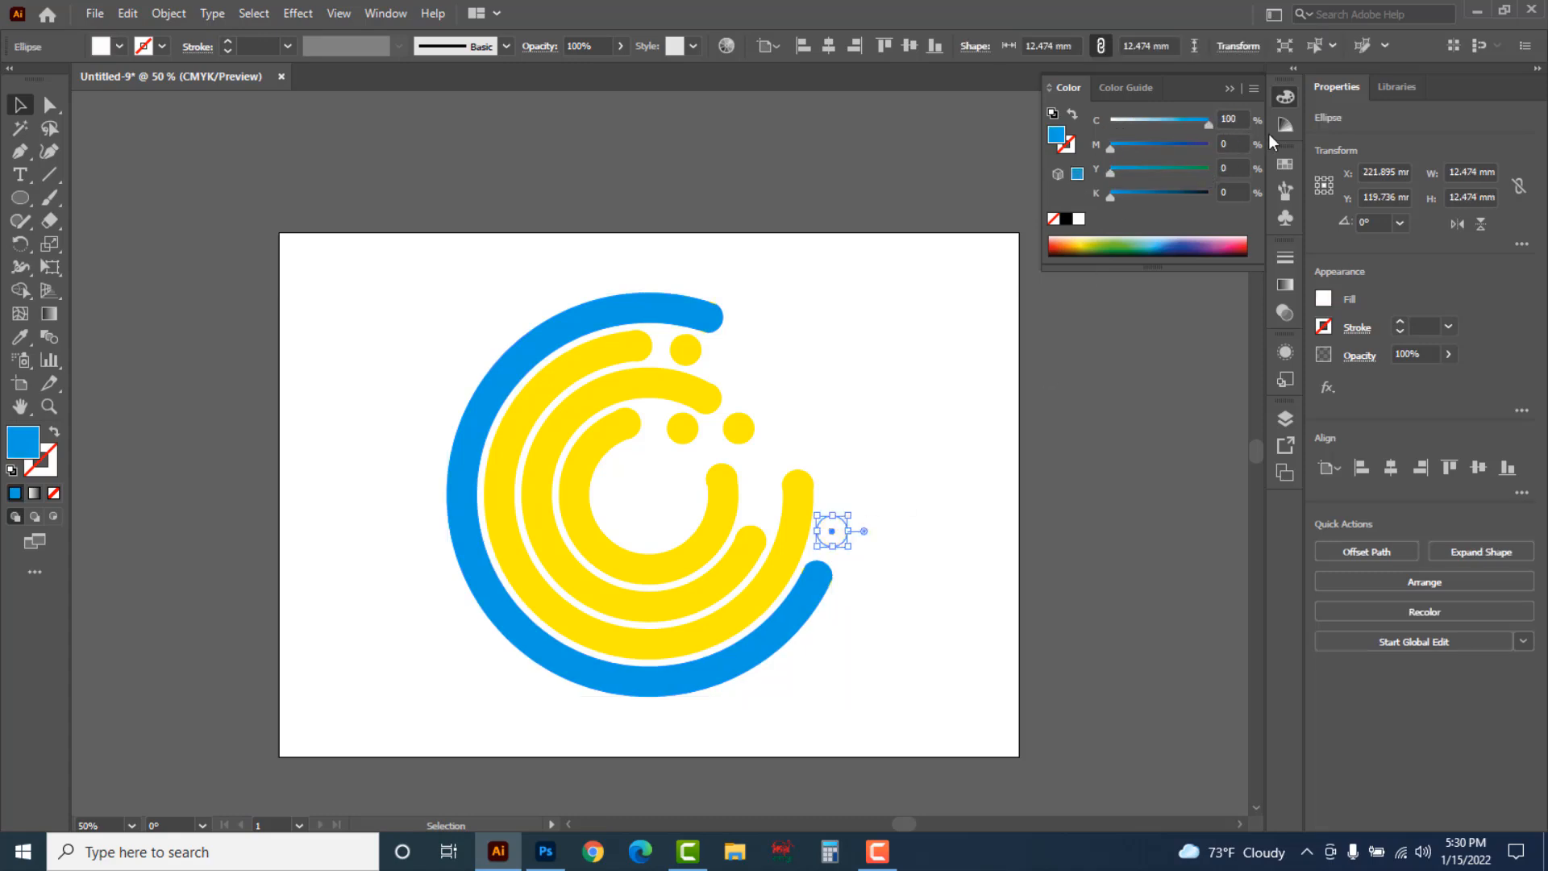
left_click(872, 357)
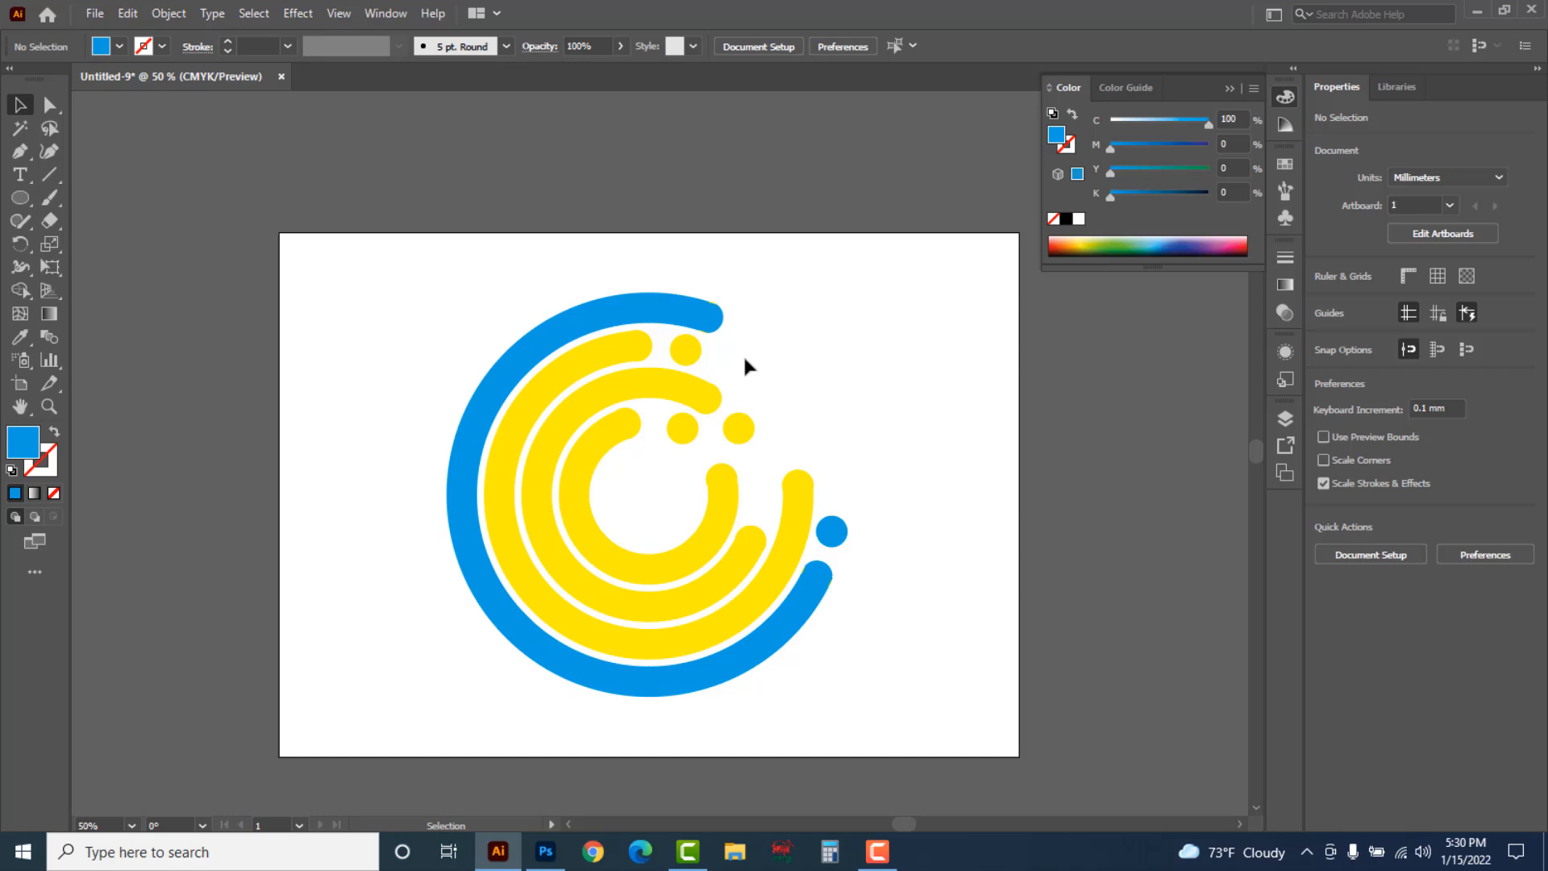
Recolor the second arc from outside and its dot red by setting magenta to 100%
left_click(625, 351)
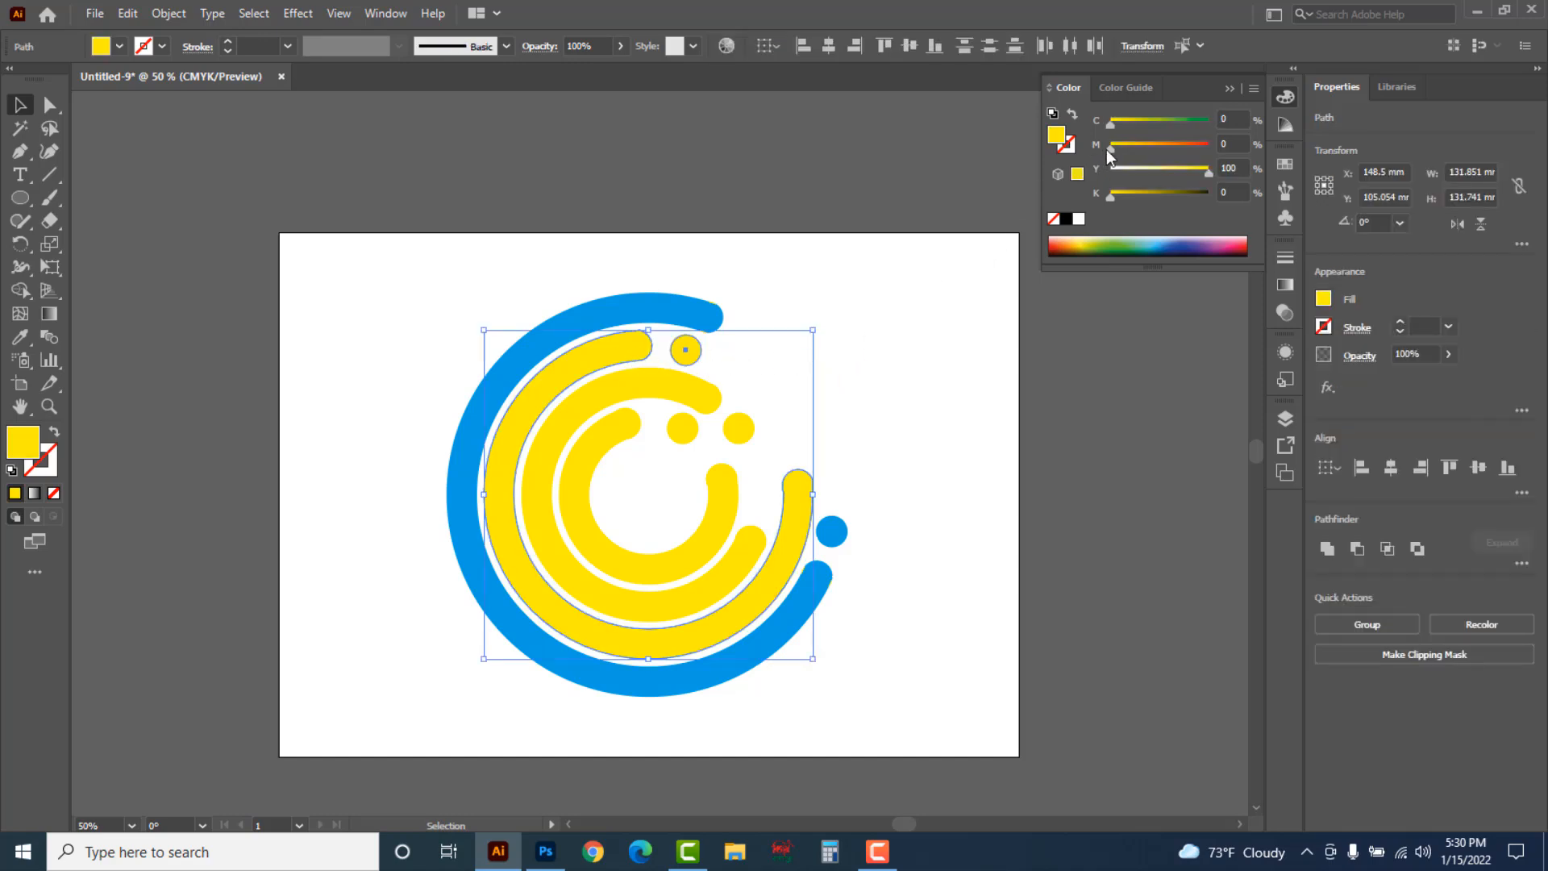
left_click_drag(1145, 145, 1217, 148)
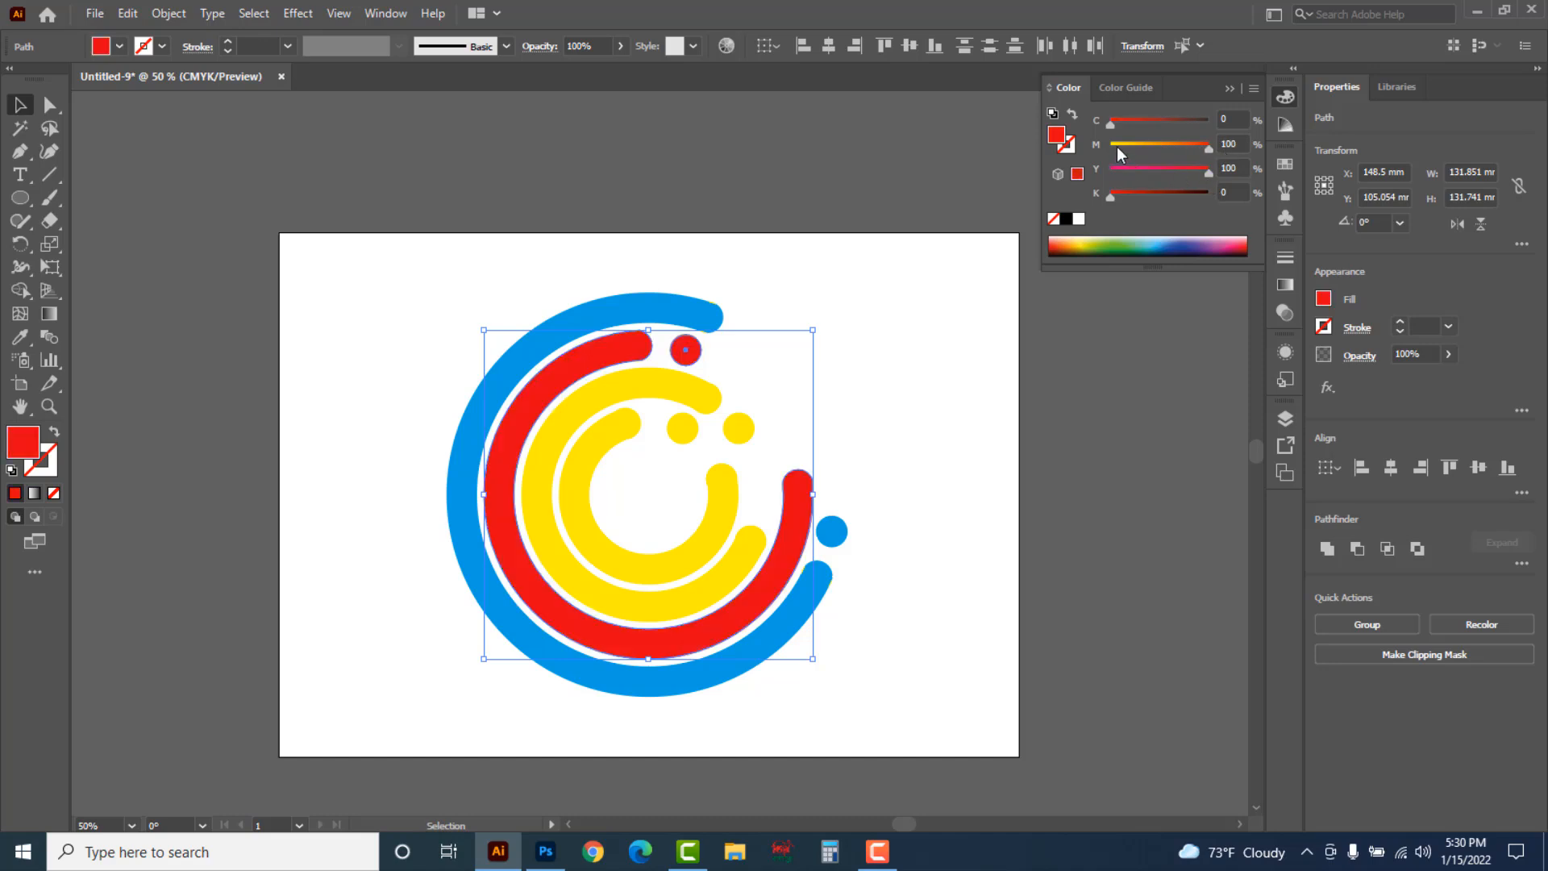
Recolor the third arc from outside and its dot pink, with magenta 64% and yellow 0%
left_click(845, 377)
left_click_drag(719, 421, 722, 425)
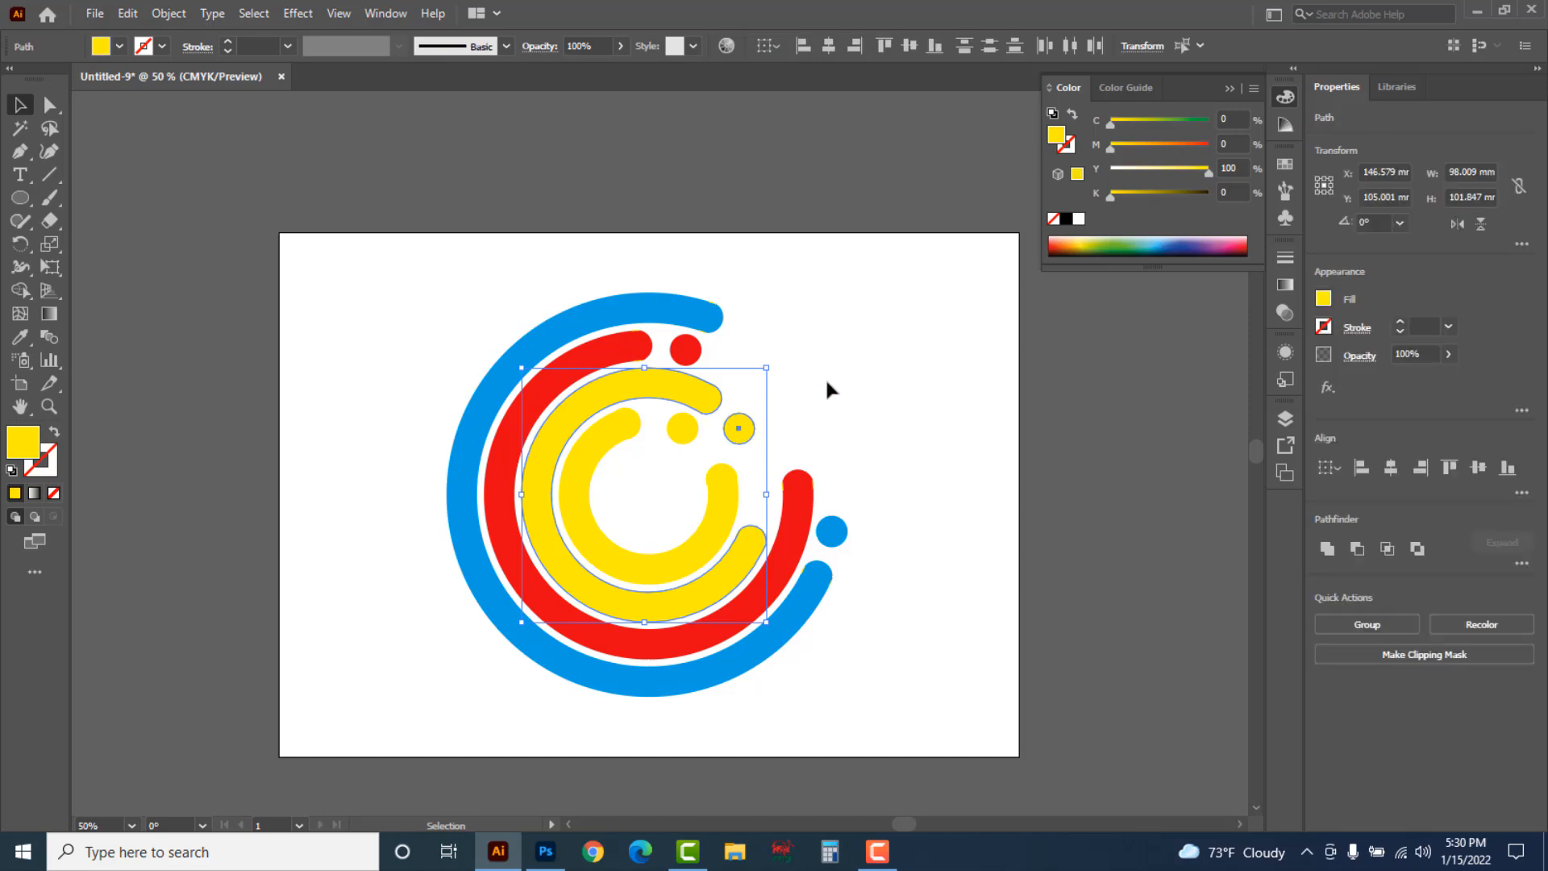
left_click_drag(1207, 172, 1174, 153)
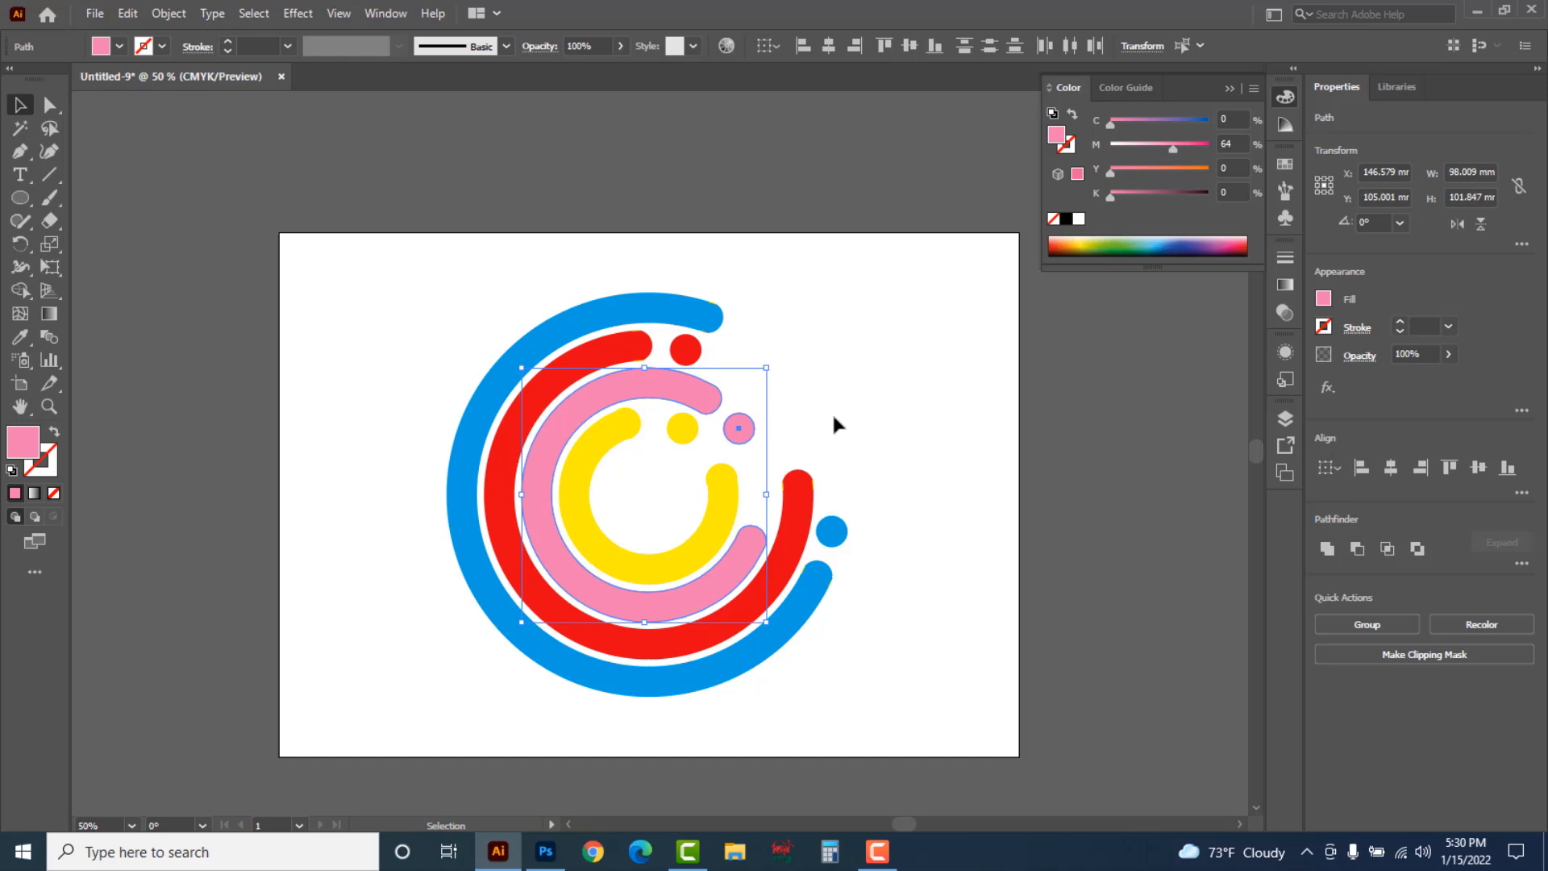
Recolor the innermost arc and its dot orange by setting magenta to 47%, and deselect them
left_click(879, 408)
left_click(625, 439)
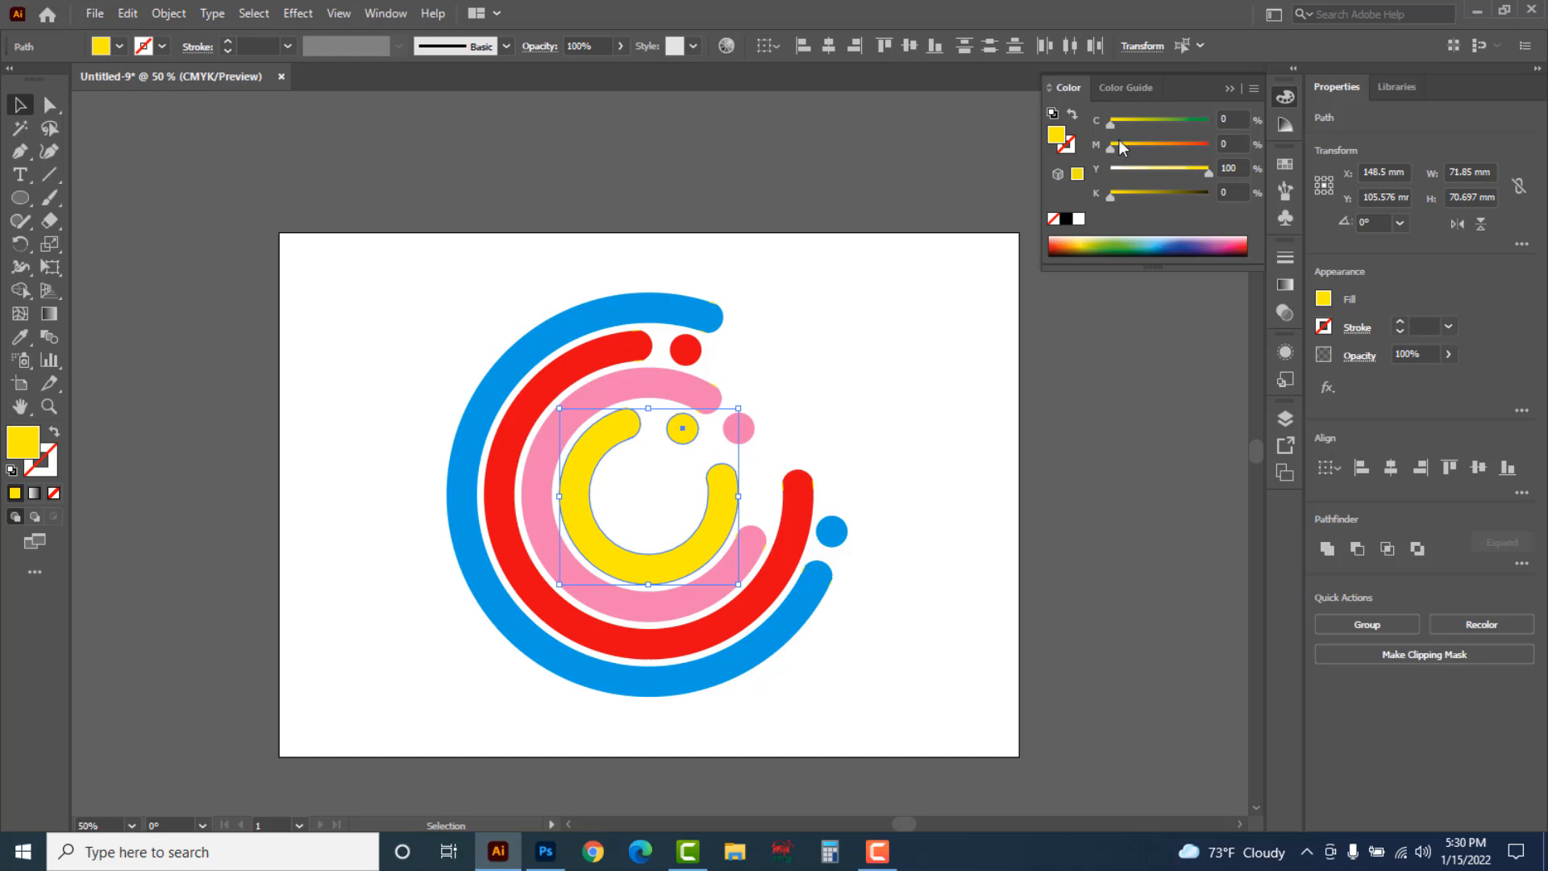
left_click_drag(1111, 148, 1159, 153)
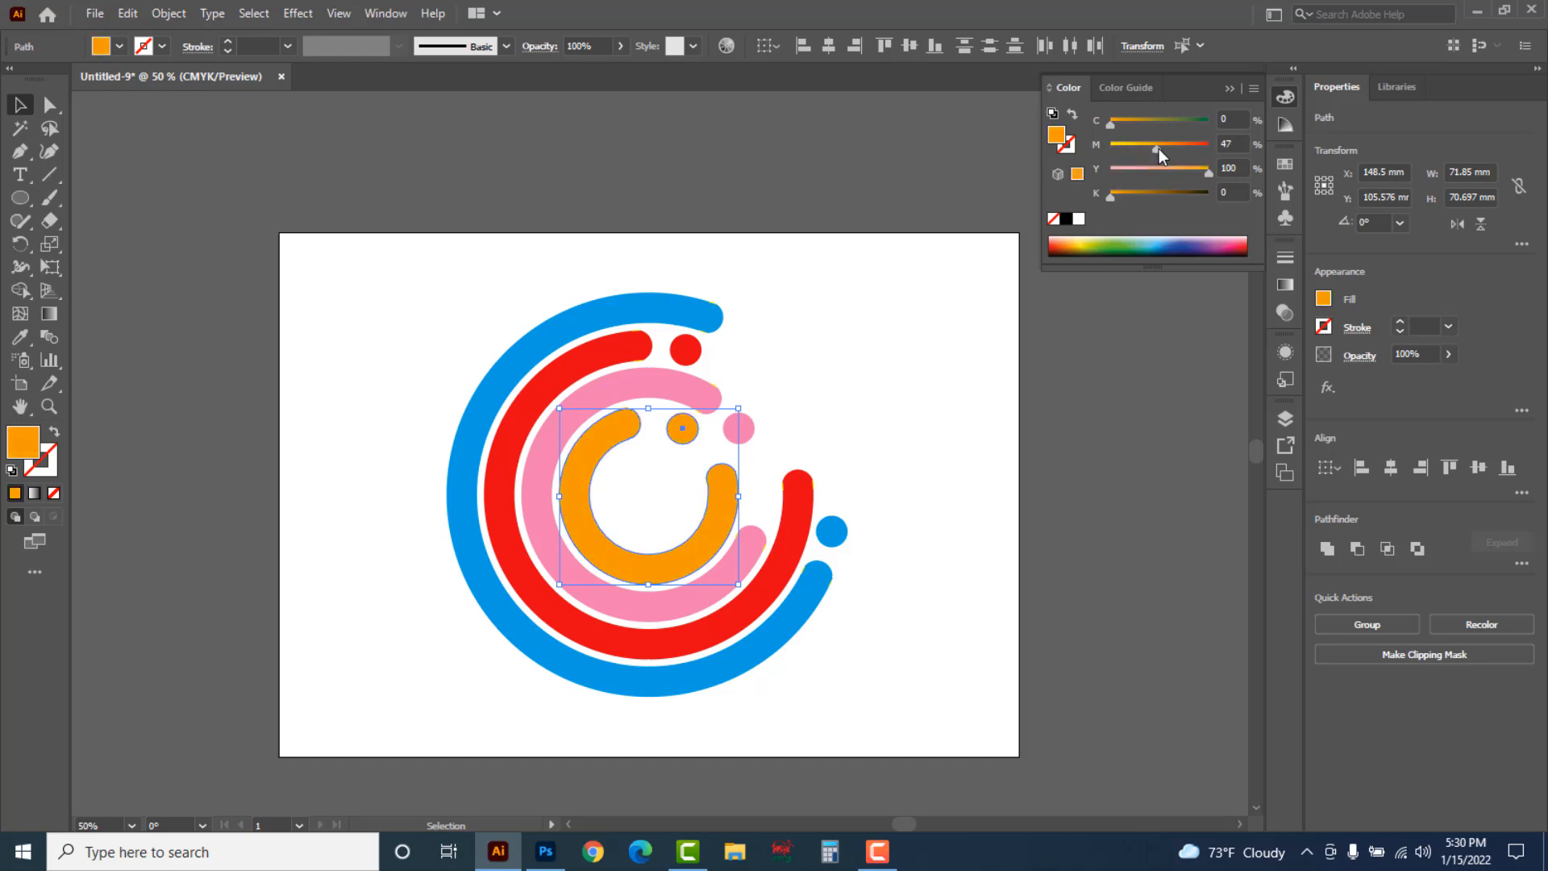
left_click(846, 370)
Draw a solid circle about 26 mm in diameter, centered inside the innermost arc
left_click_drag(20, 197, 108, 250)
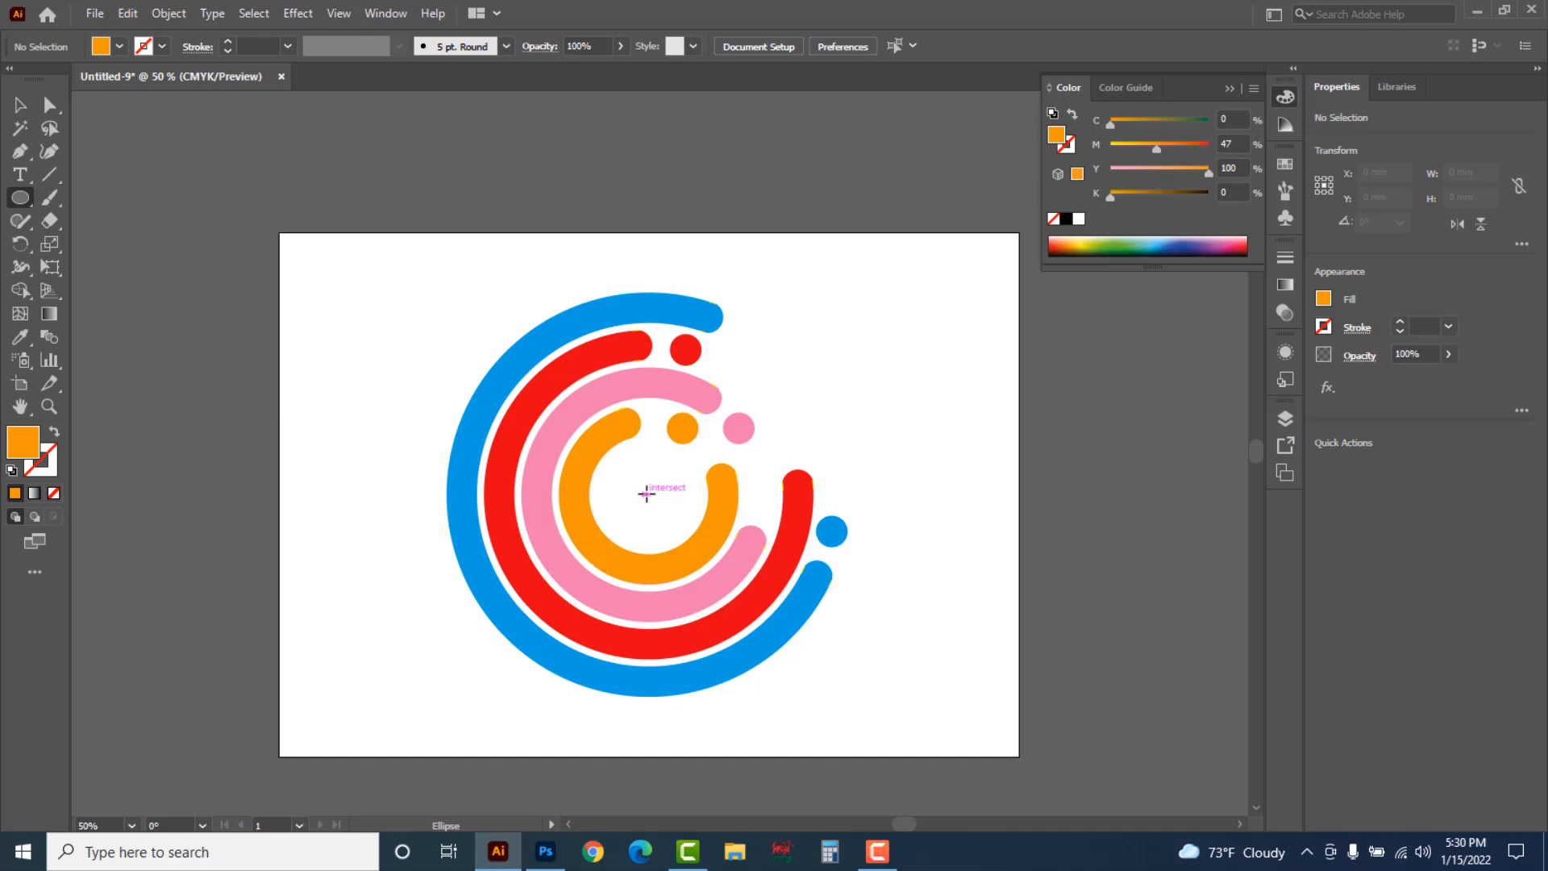
left_click_drag(647, 494, 667, 534)
left_click(645, 476, "ctrl")
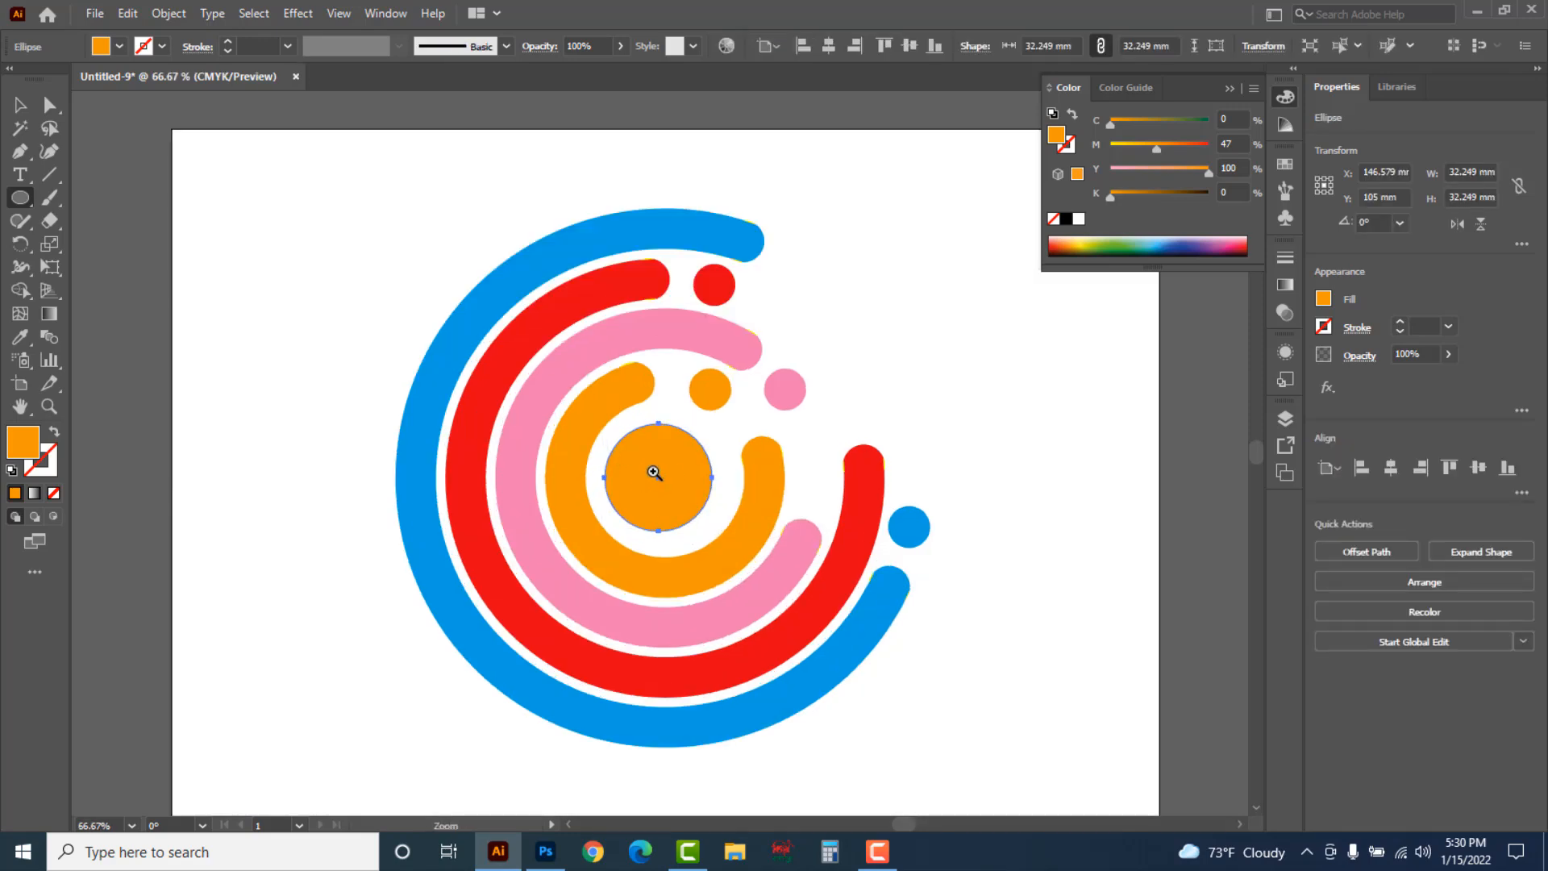
left_click(674, 473, "ctrl")
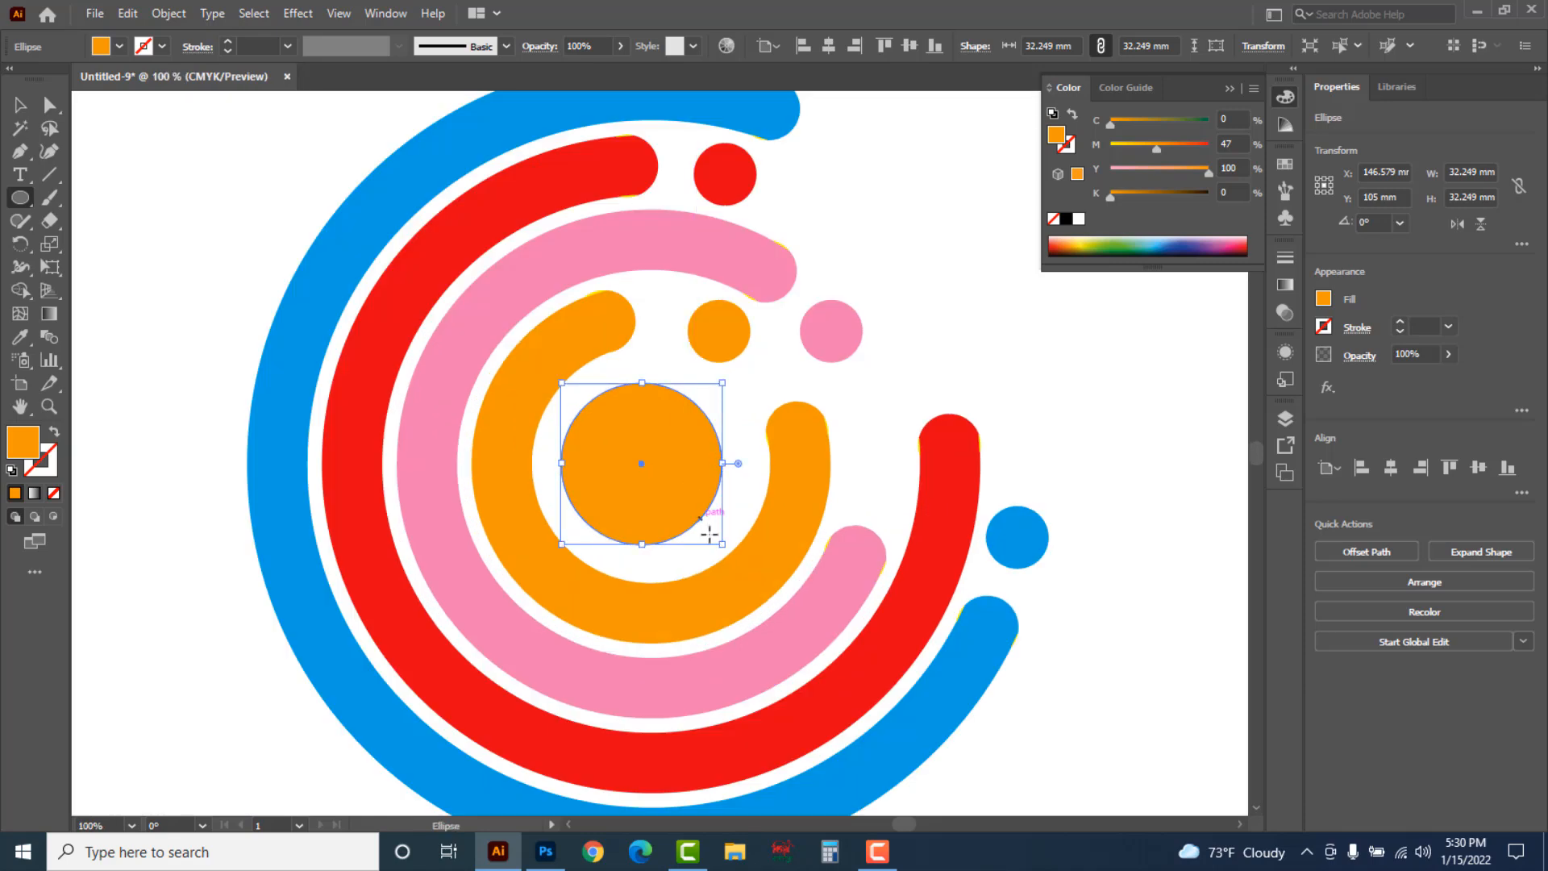
left_click_drag(724, 550, 772, 586)
left_click_drag(770, 354, 719, 397)
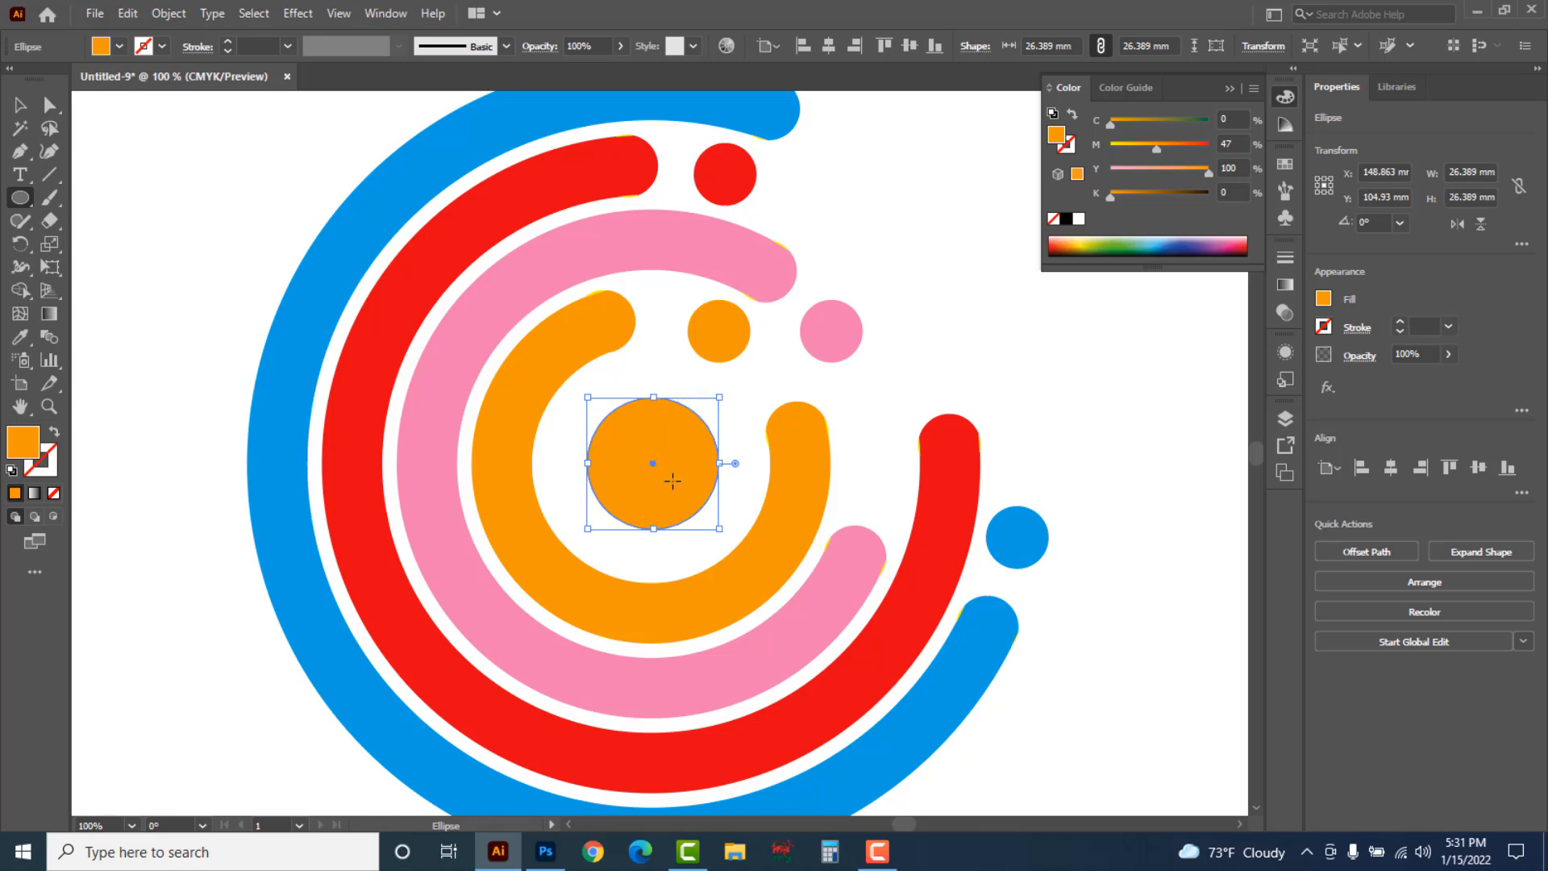
Recolor the center circle light gray with magenta 0%, yellow 0% and black 31%, and deselect it
left_click_drag(1208, 173, 1083, 187)
left_click_drag(1156, 149, 1142, 204)
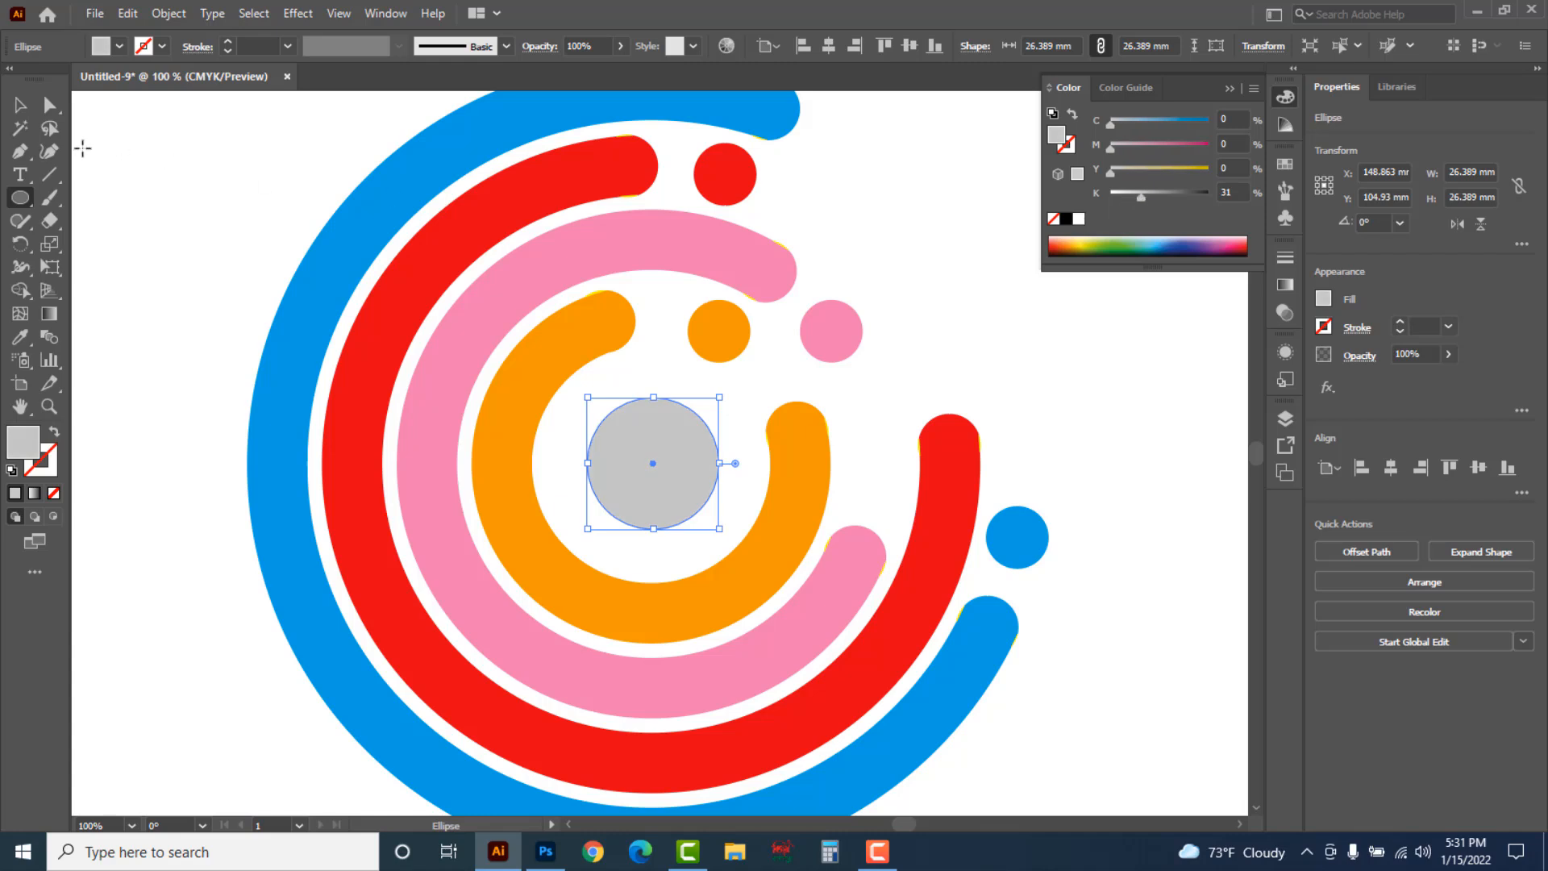
key("v")
left_click(203, 185)
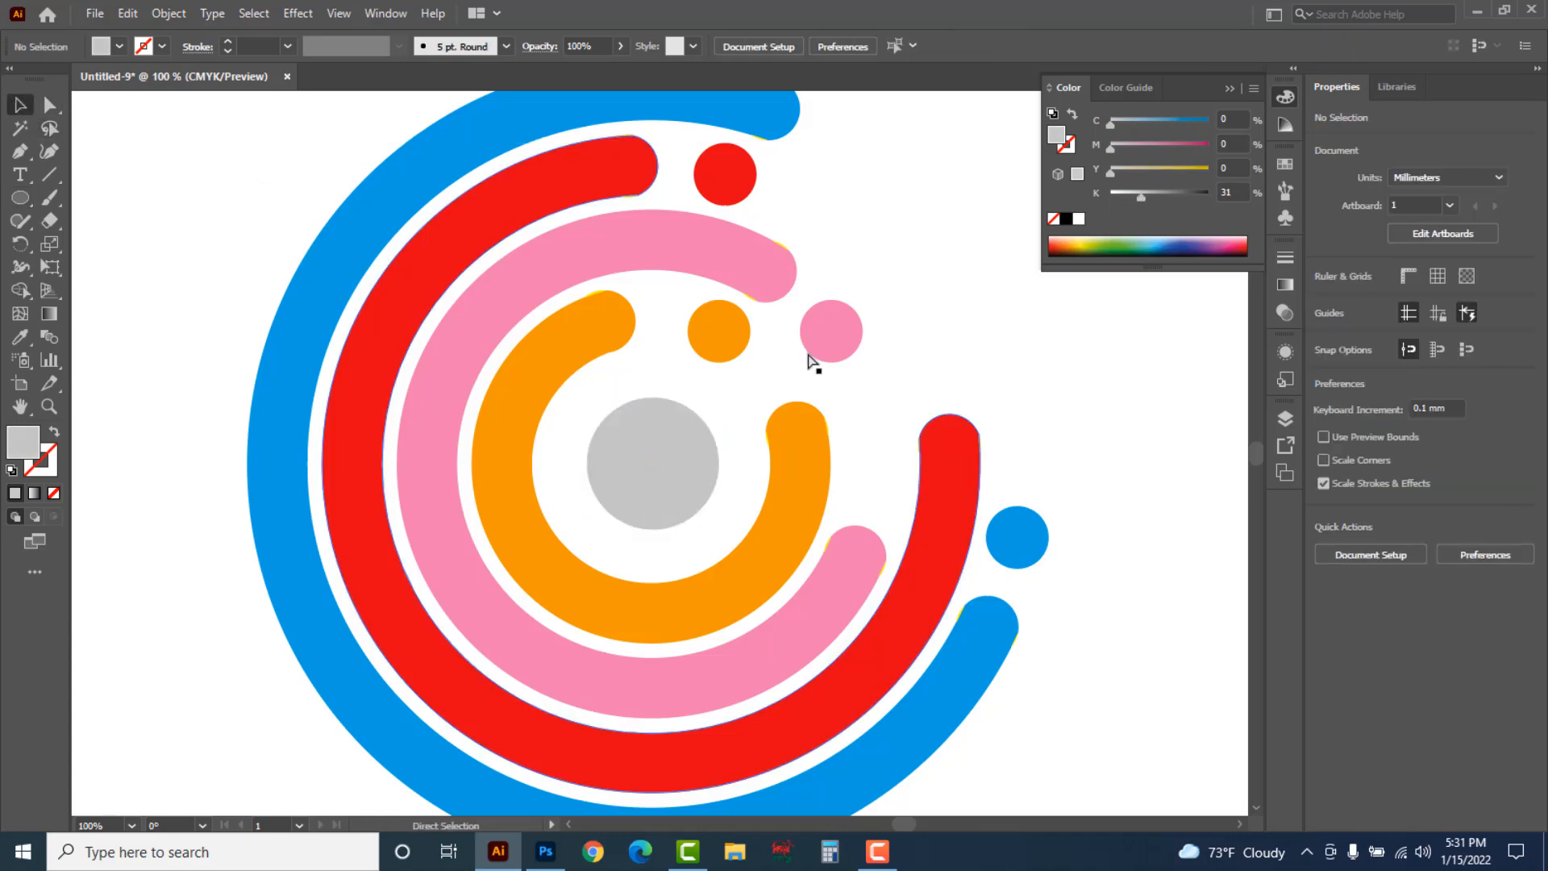
Select the complete logo, including all arcs, dots and the center circle, and copy it
left_click(992, 352, "ctrl+alt")
left_click(750, 368, "ctrl+alt")
left_click_drag(626, 434, 837, 294)
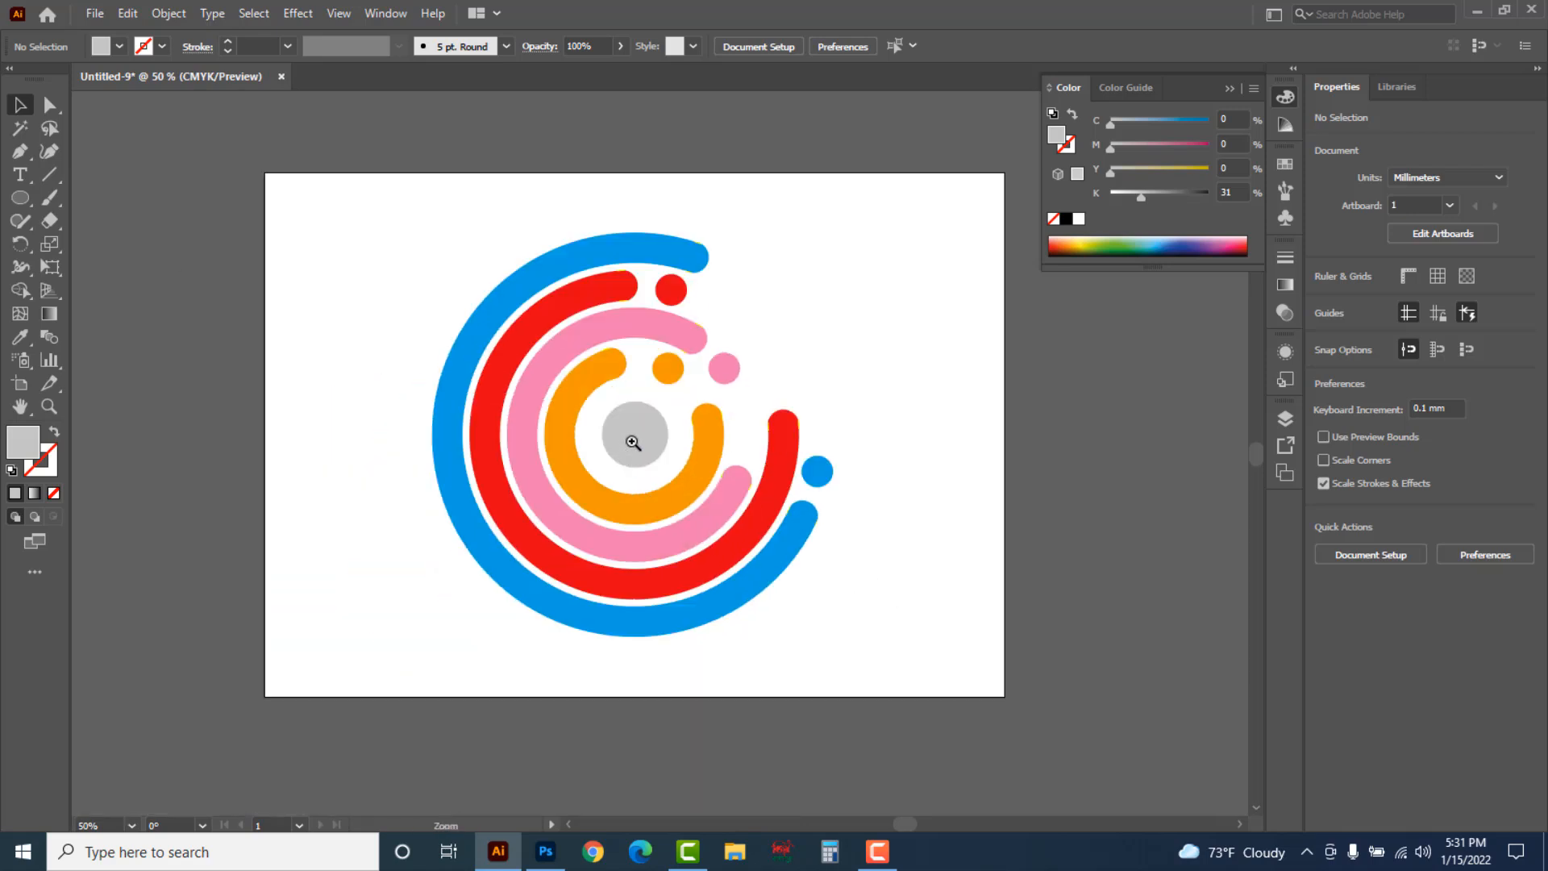
left_click(633, 442, "ctrl")
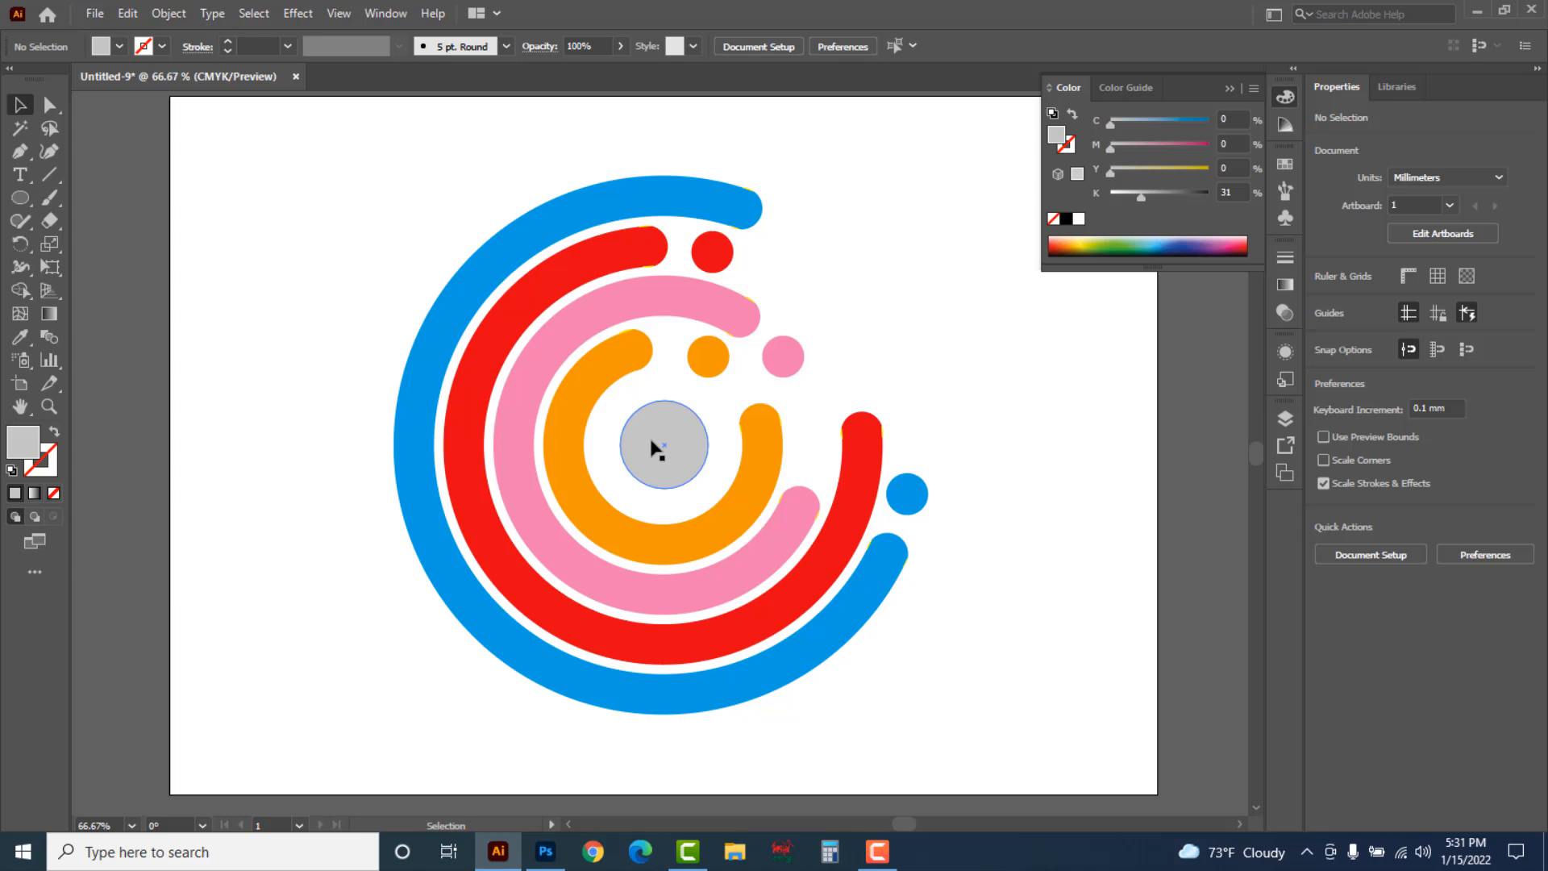
left_click_drag(347, 139, 992, 732)
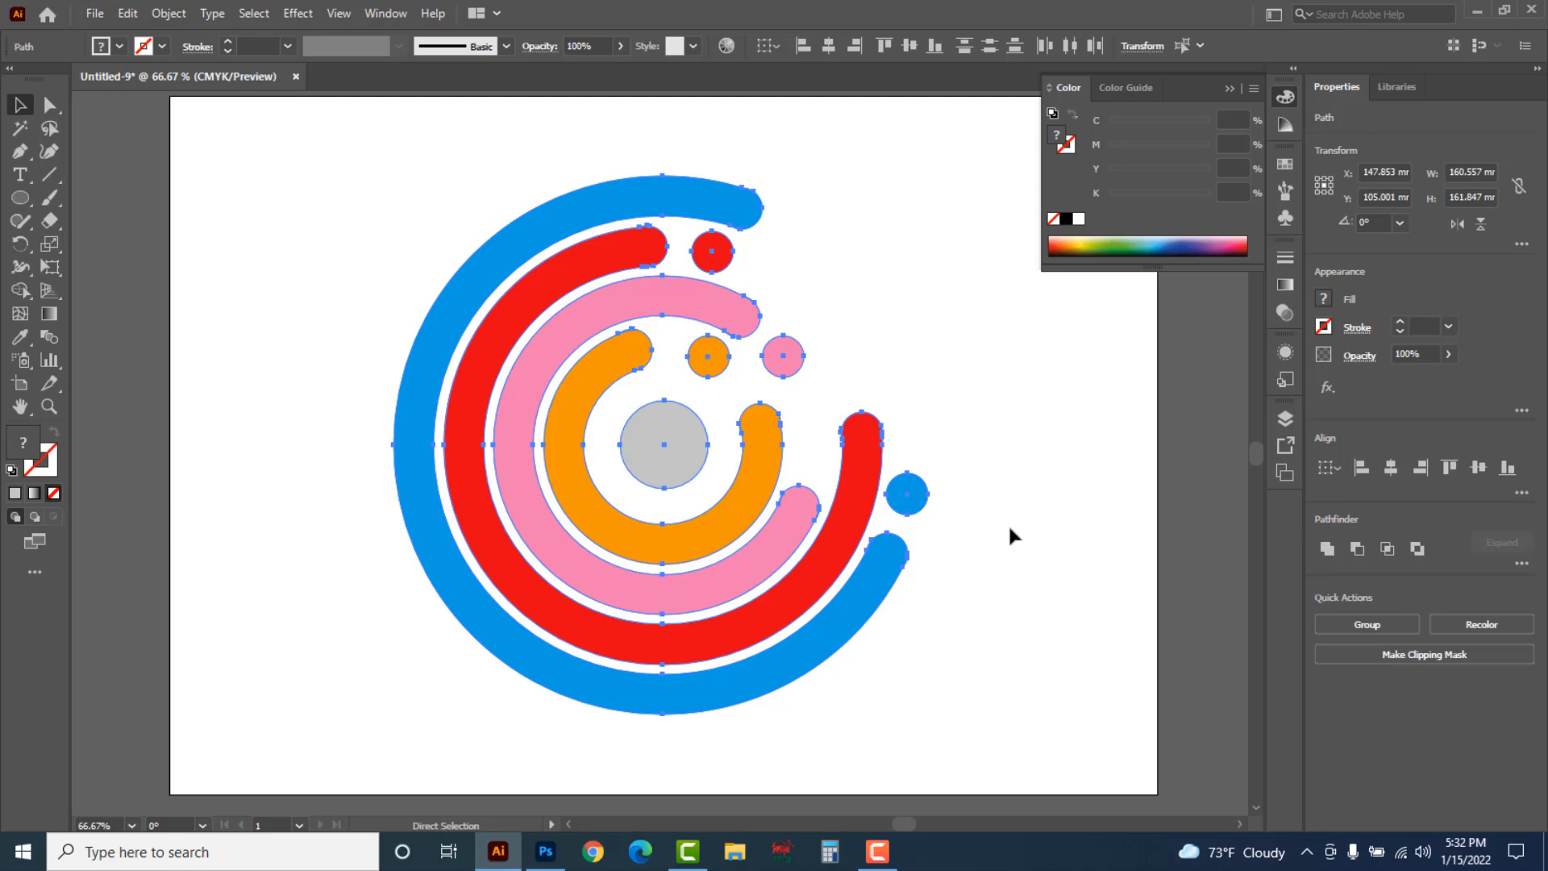
Switch to Photoshop and open the file "3d glass window logo mockup" from the mockup folder
left_click(546, 852)
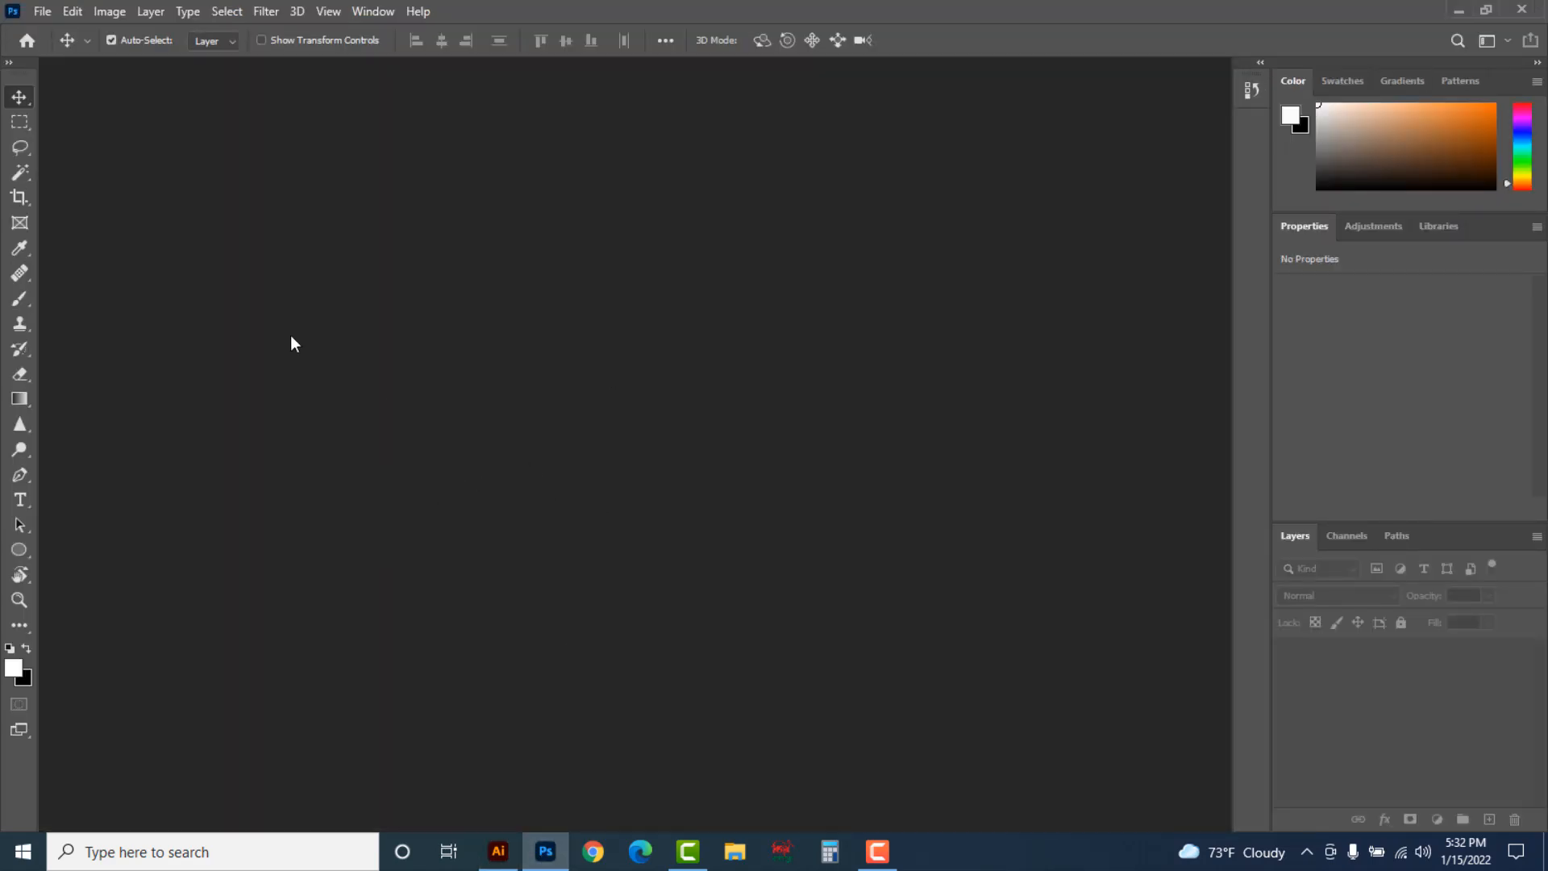
left_click(43, 12)
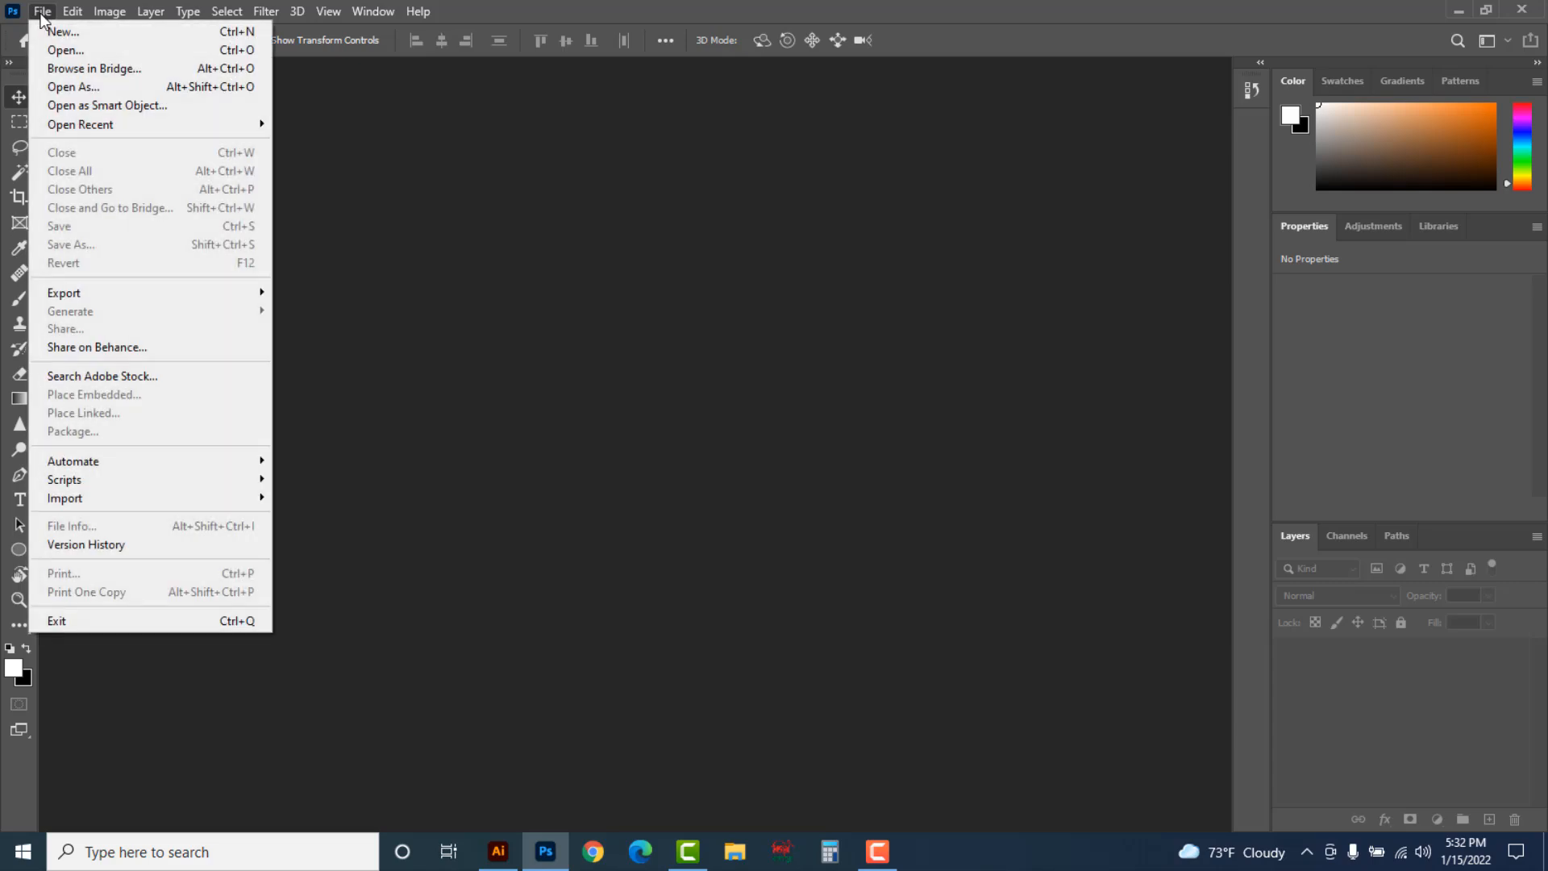
left_click(68, 54)
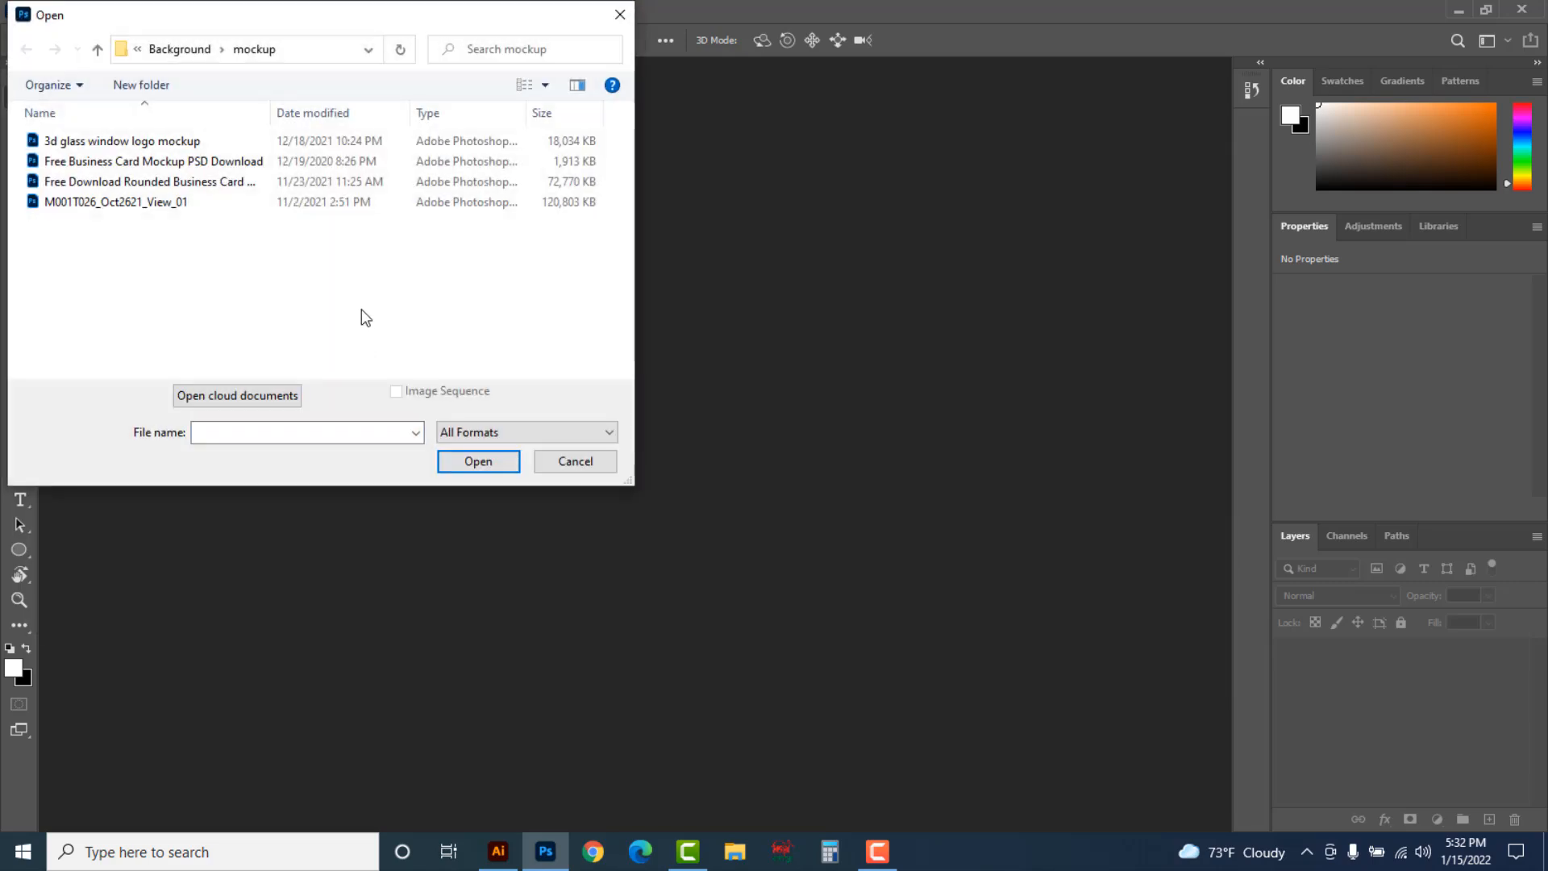
left_click(143, 141)
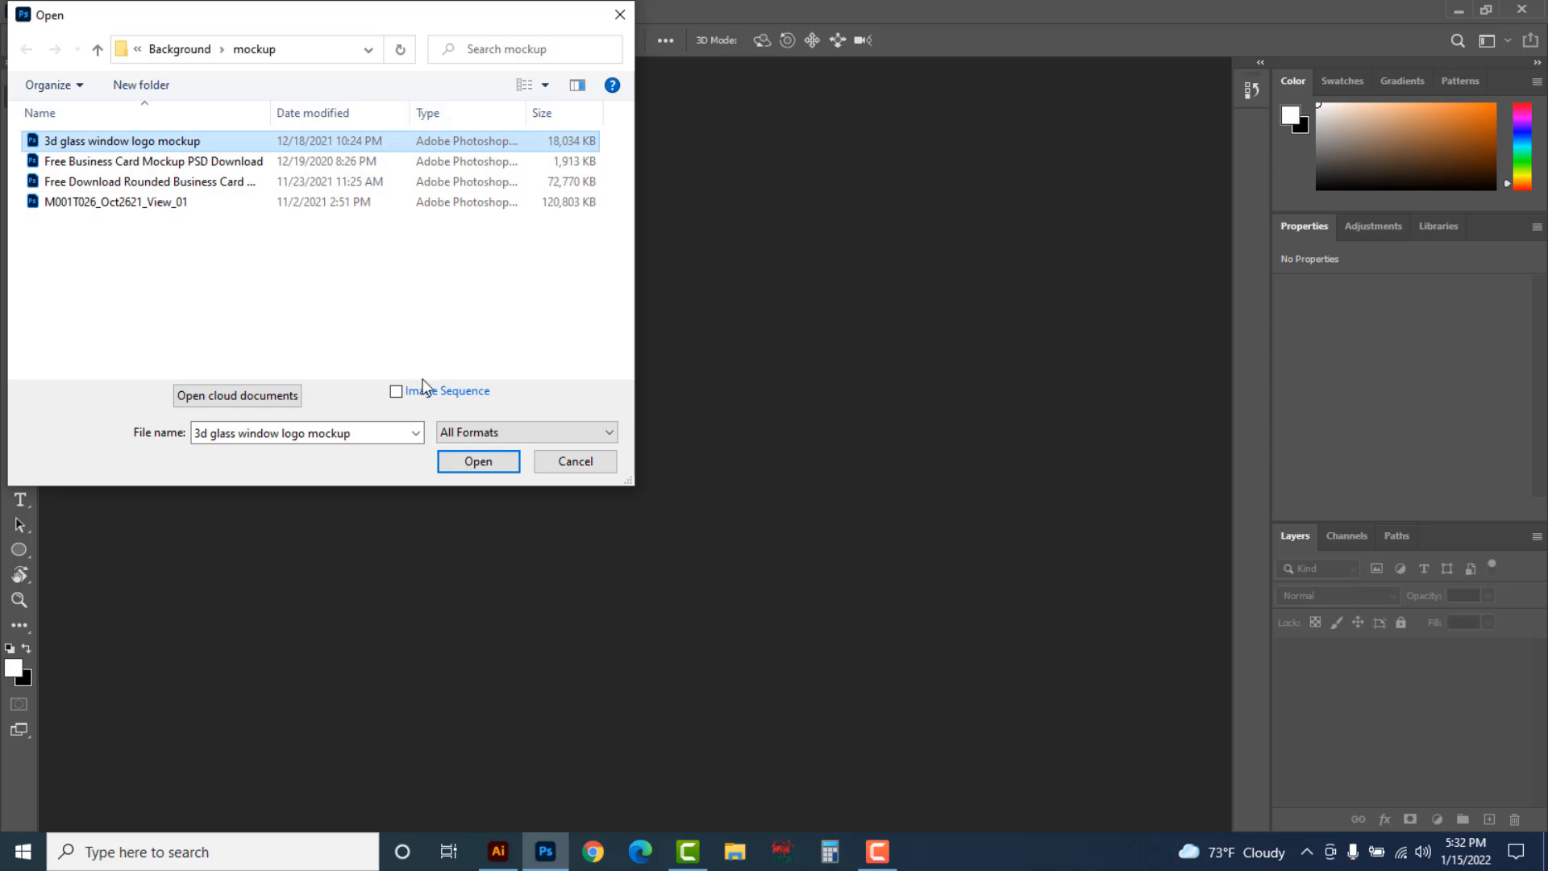
left_click(477, 461)
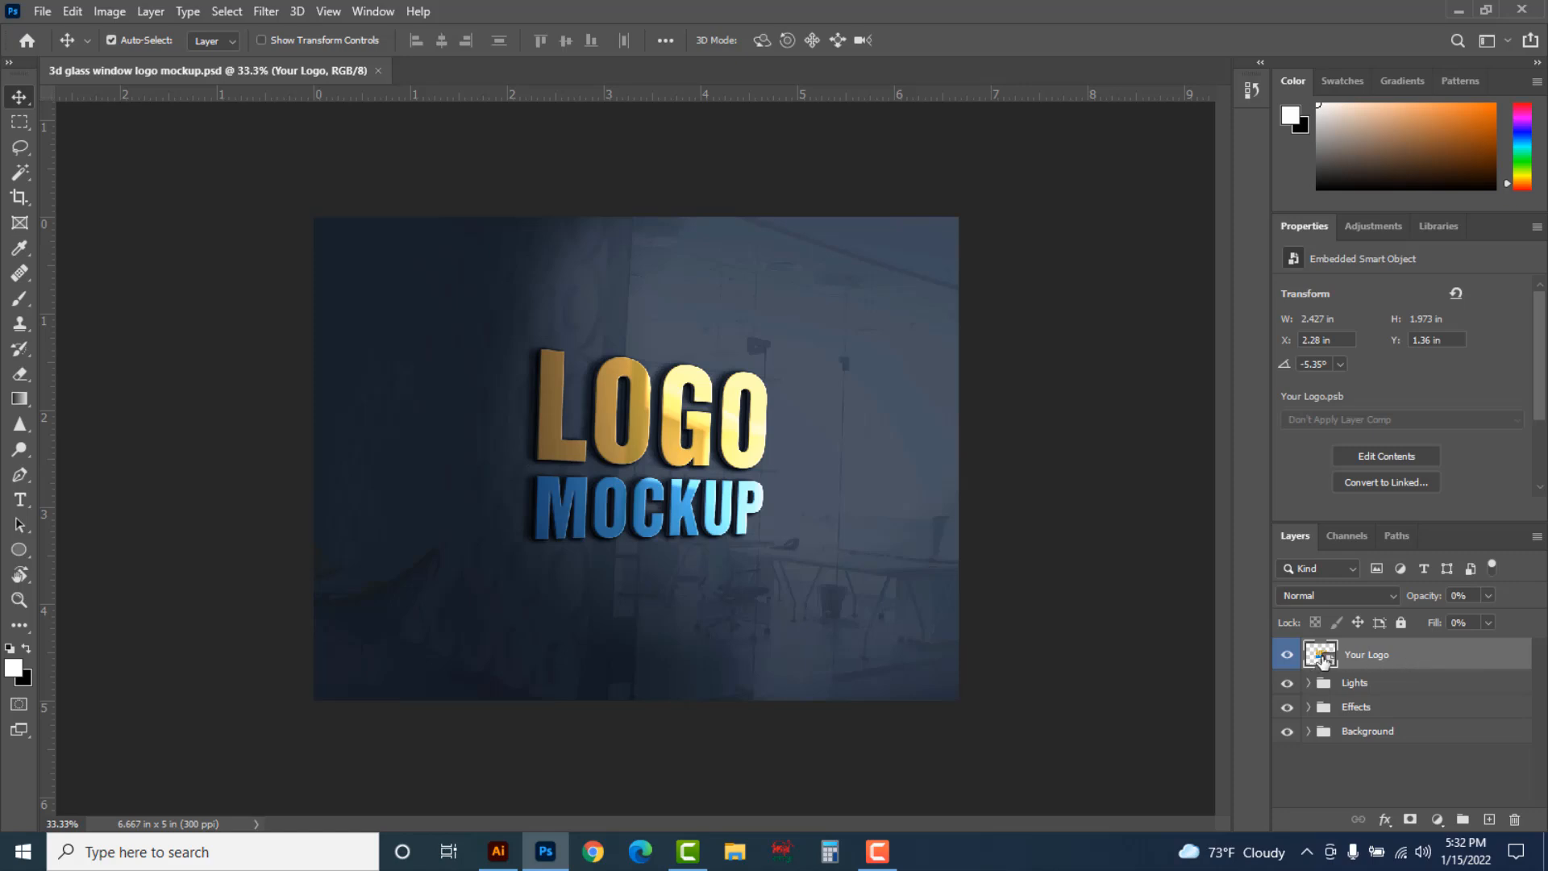
Open the contents of the Your Logo smart object and hide its Preview logo layer
double_click(1320, 658)
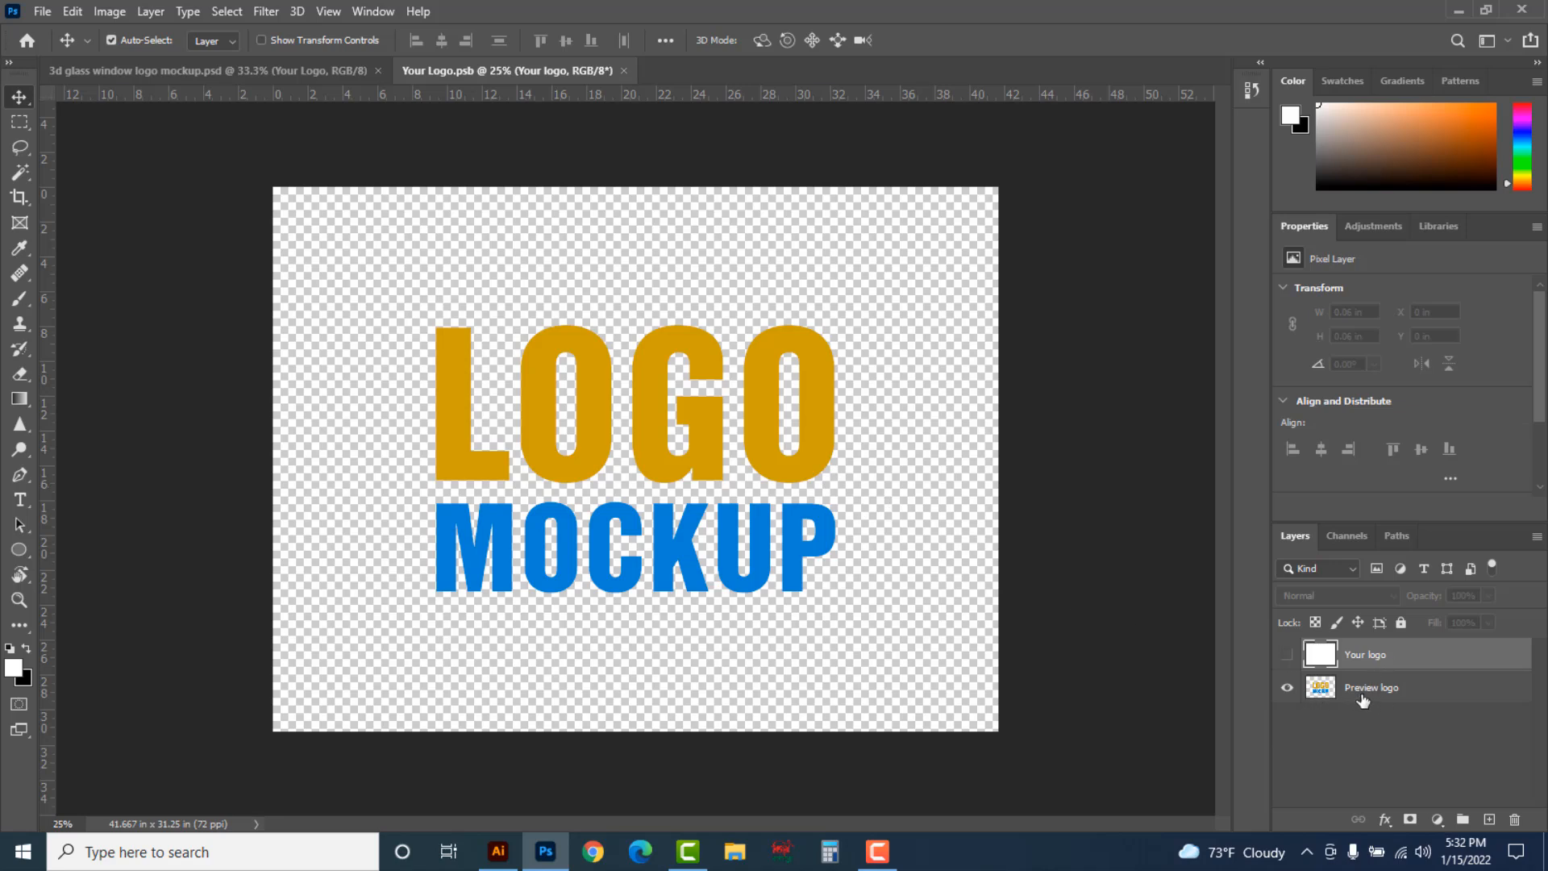
left_click(1289, 691)
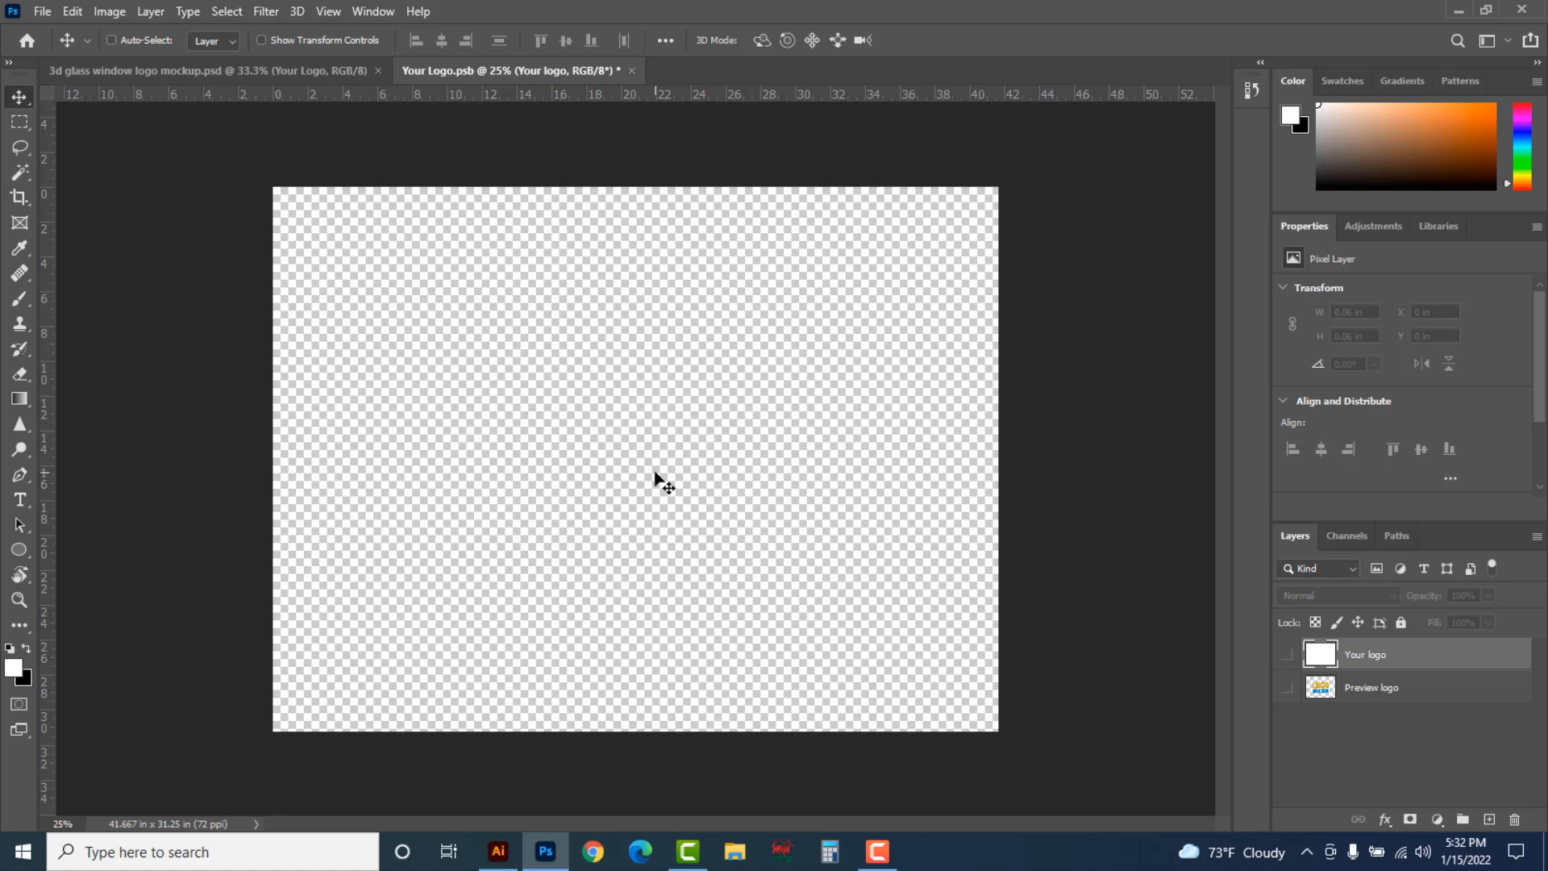
Paste the copied logo as a Smart Object and enlarge it from its center to about 393%
key("ctrl+v")
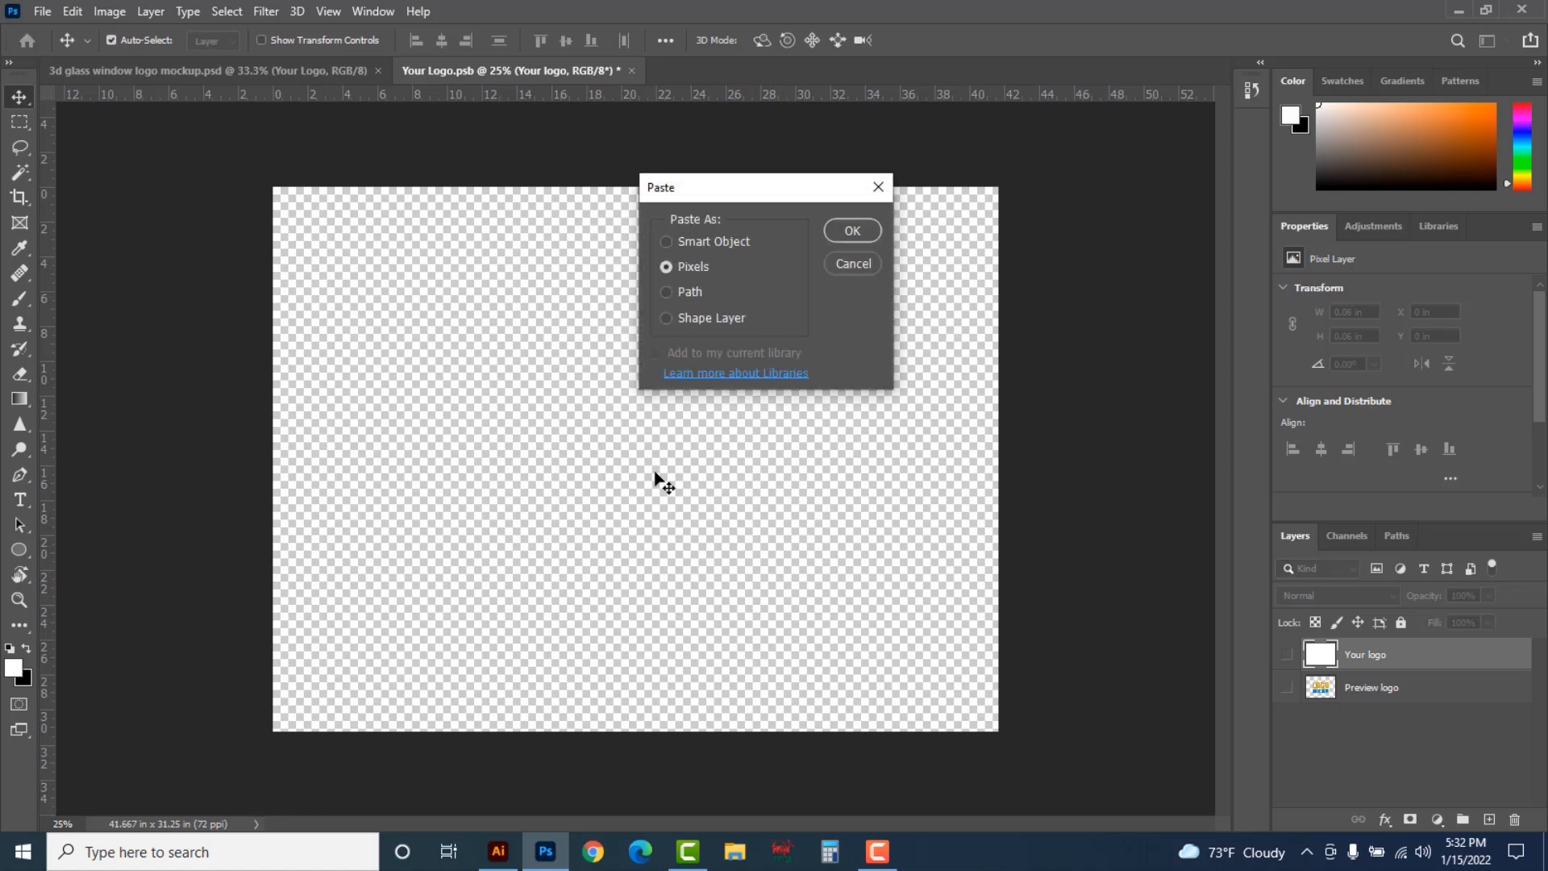
left_click(704, 244)
left_click(840, 232)
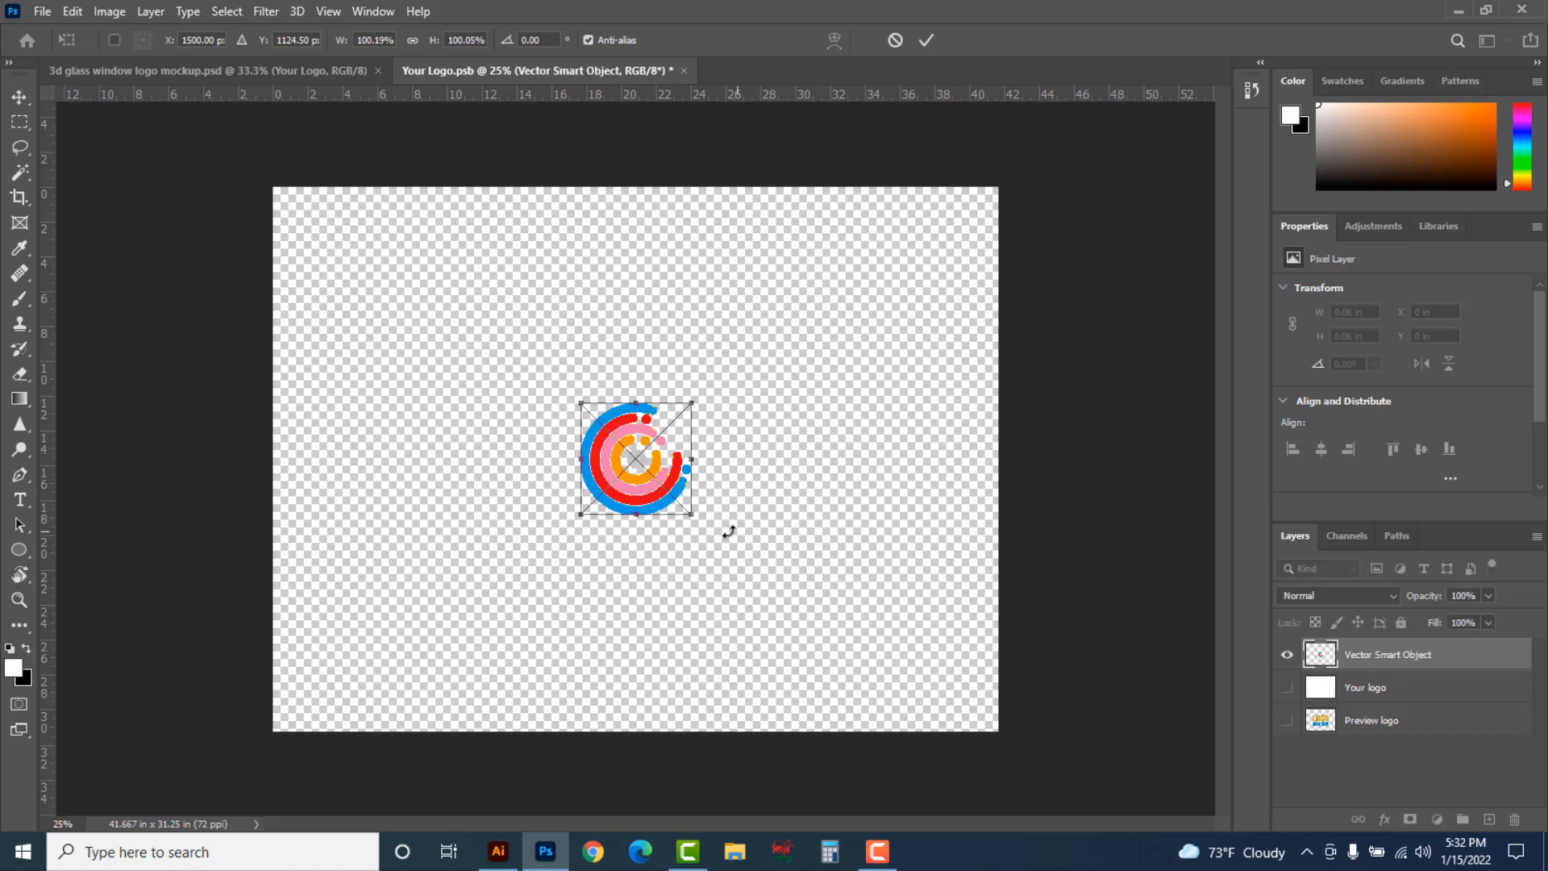
left_click_drag(695, 518, 879, 661)
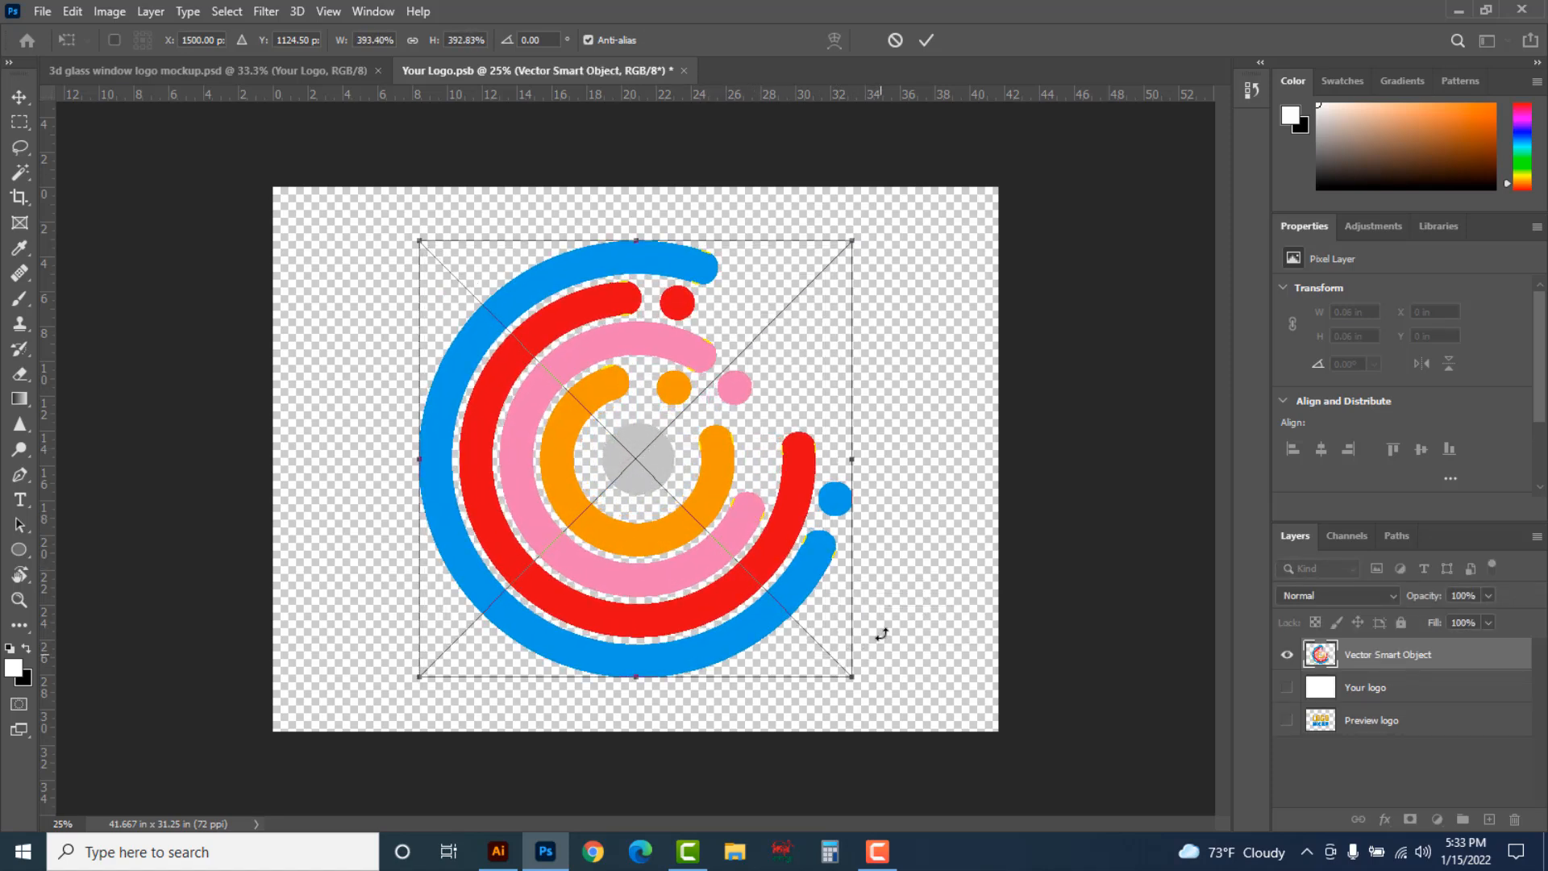
left_click(925, 39)
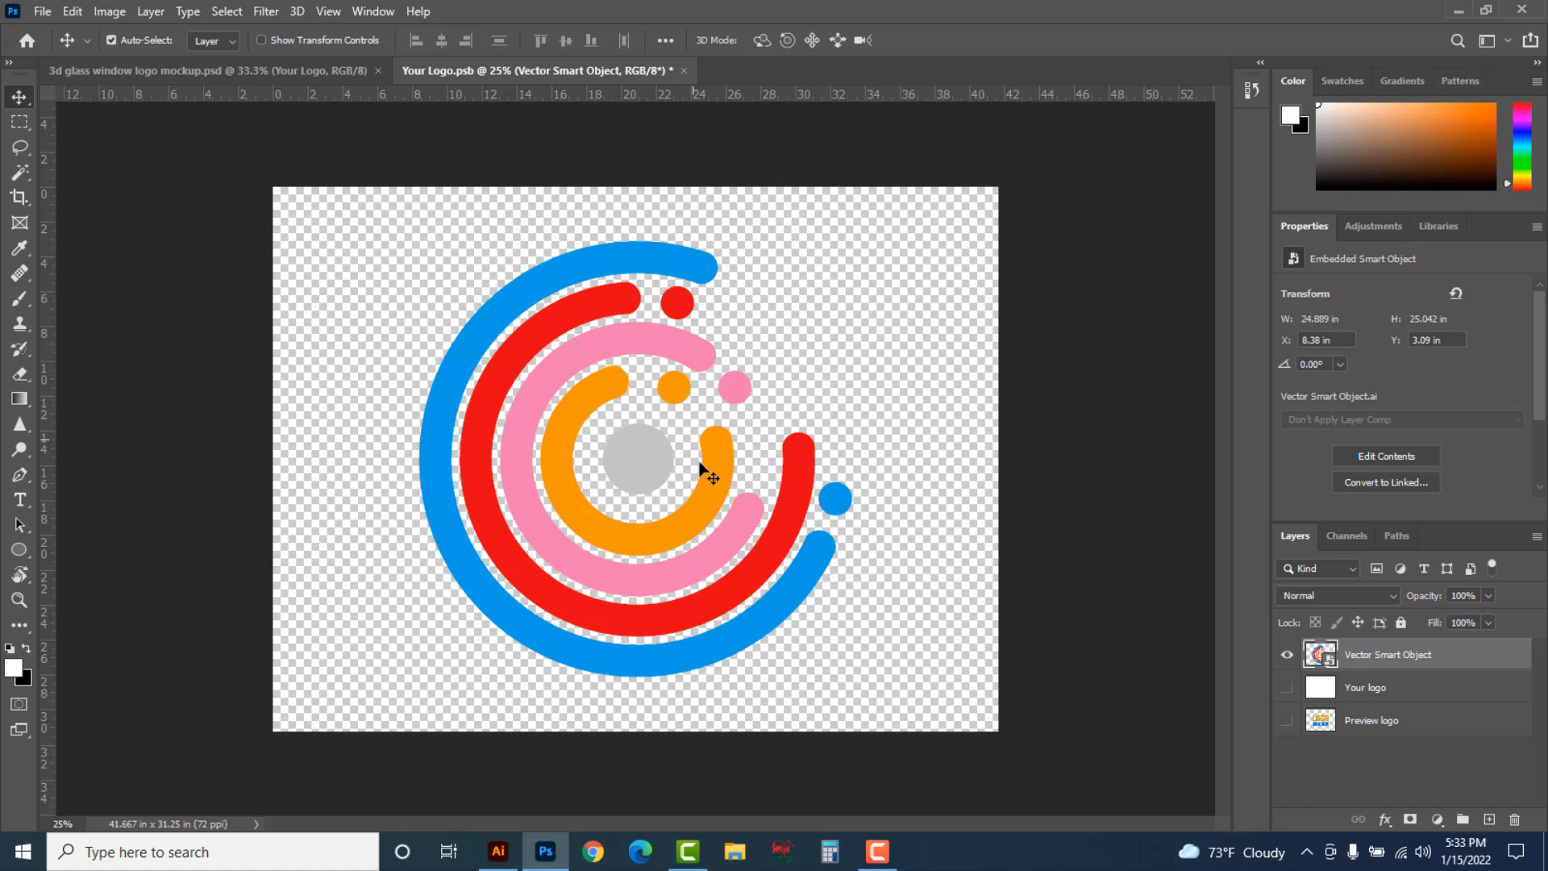
Save the Your Logo.psb contents and return to the mockup document to view the applied logo
left_click(39, 10)
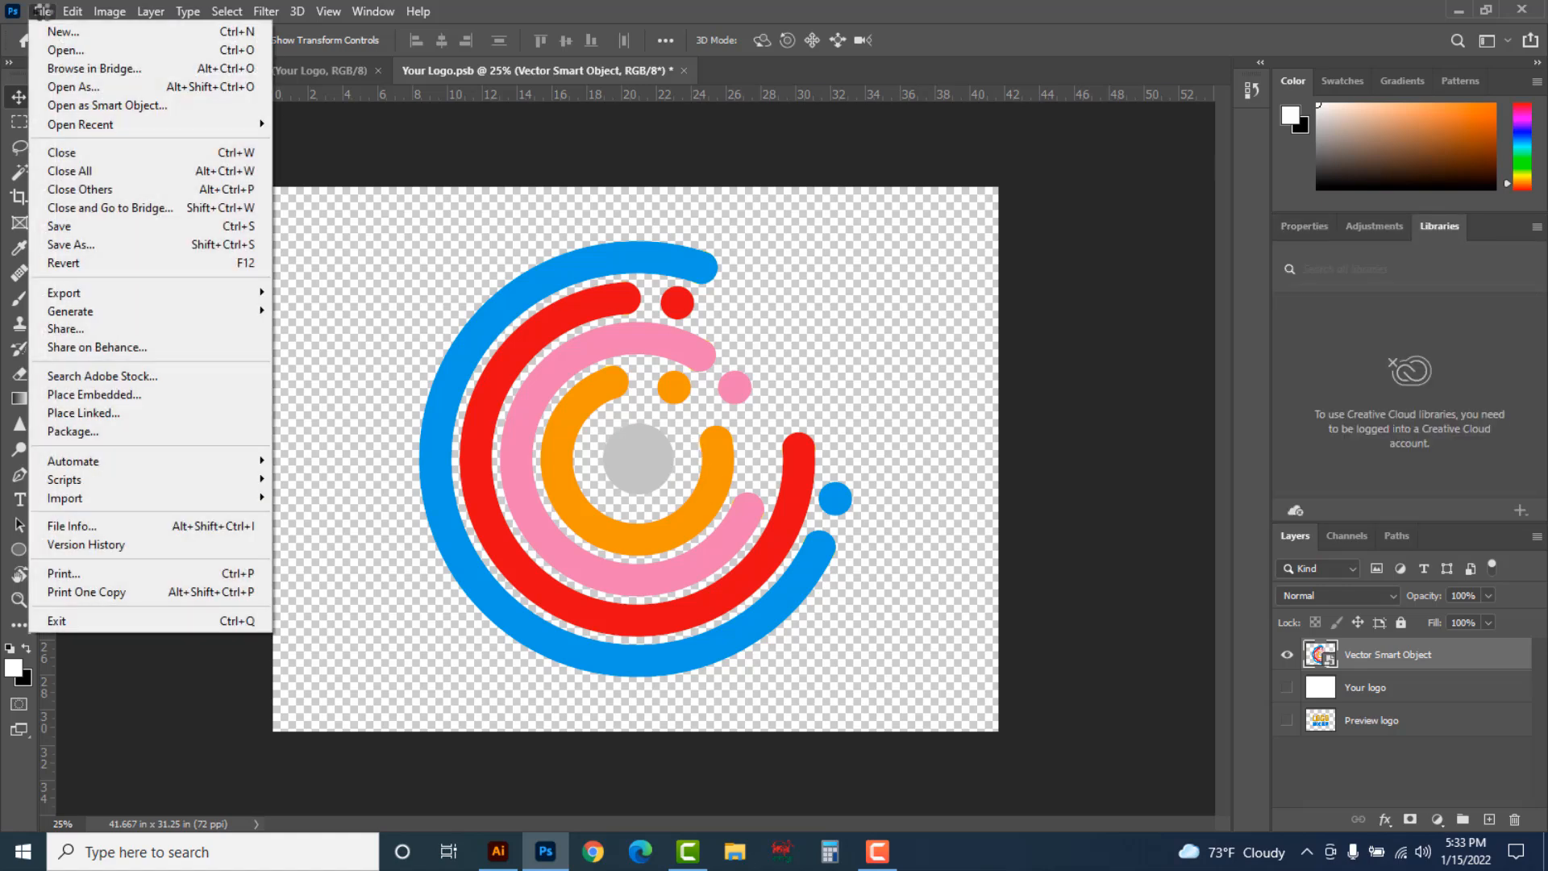
left_click(59, 227)
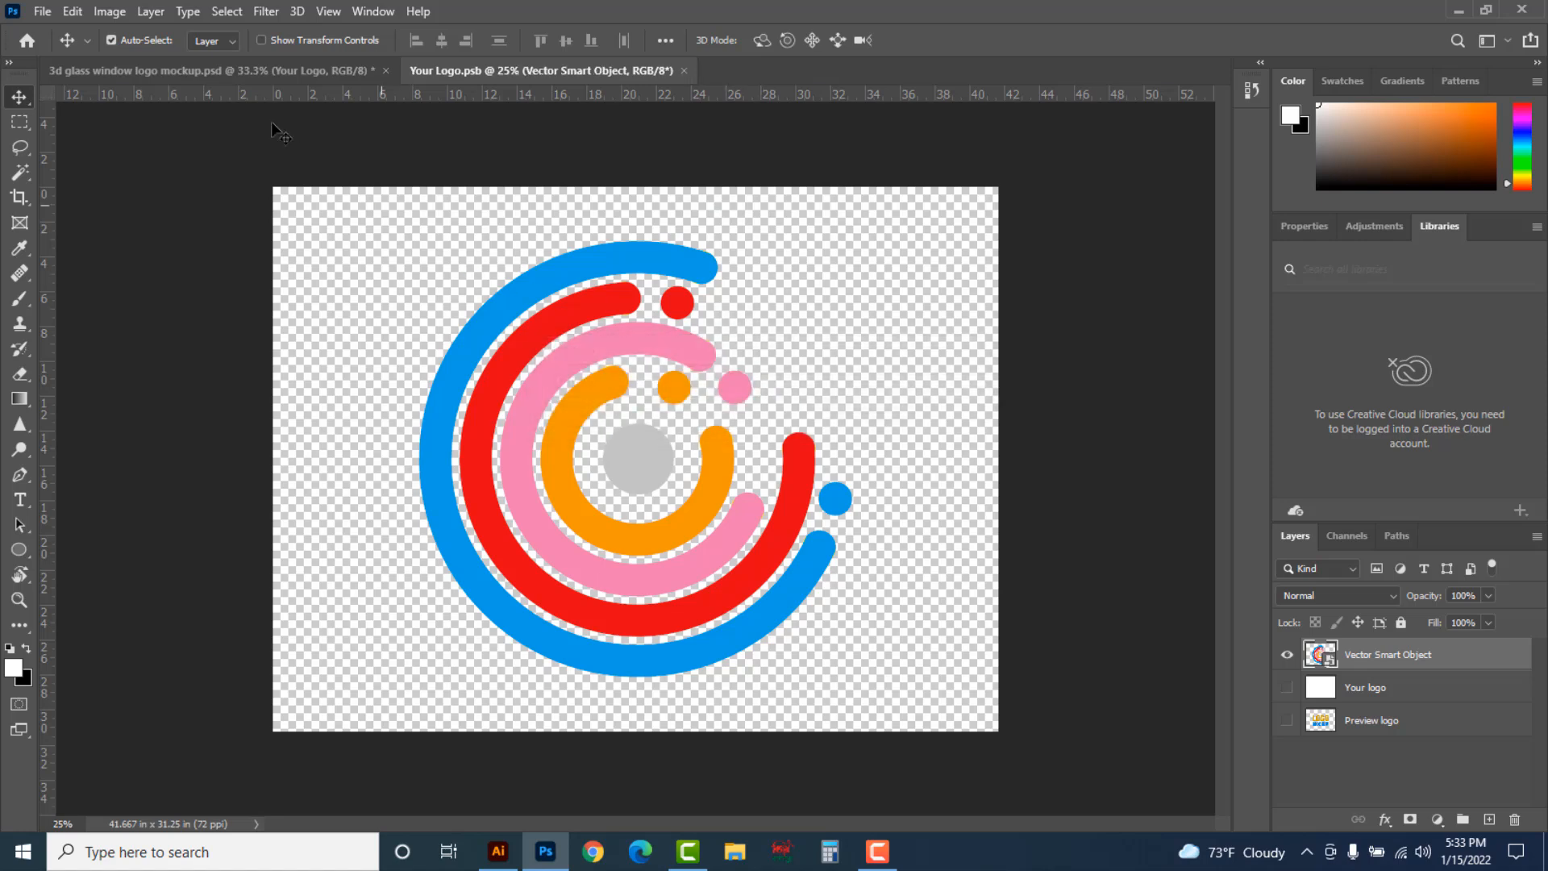
left_click(235, 73)
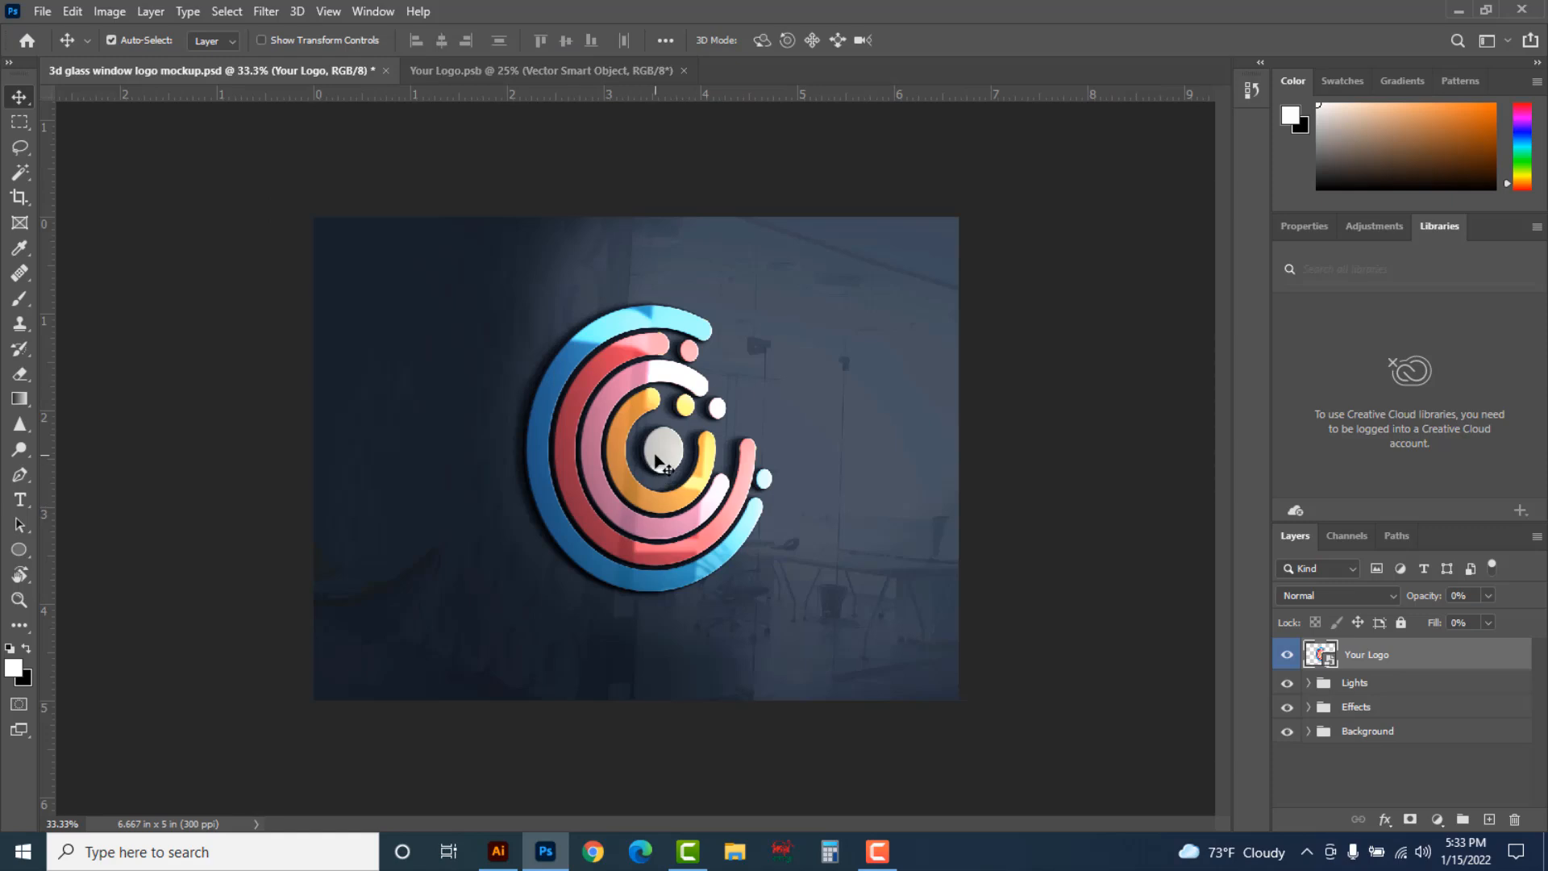
scroll(655, 460, "up", 1)
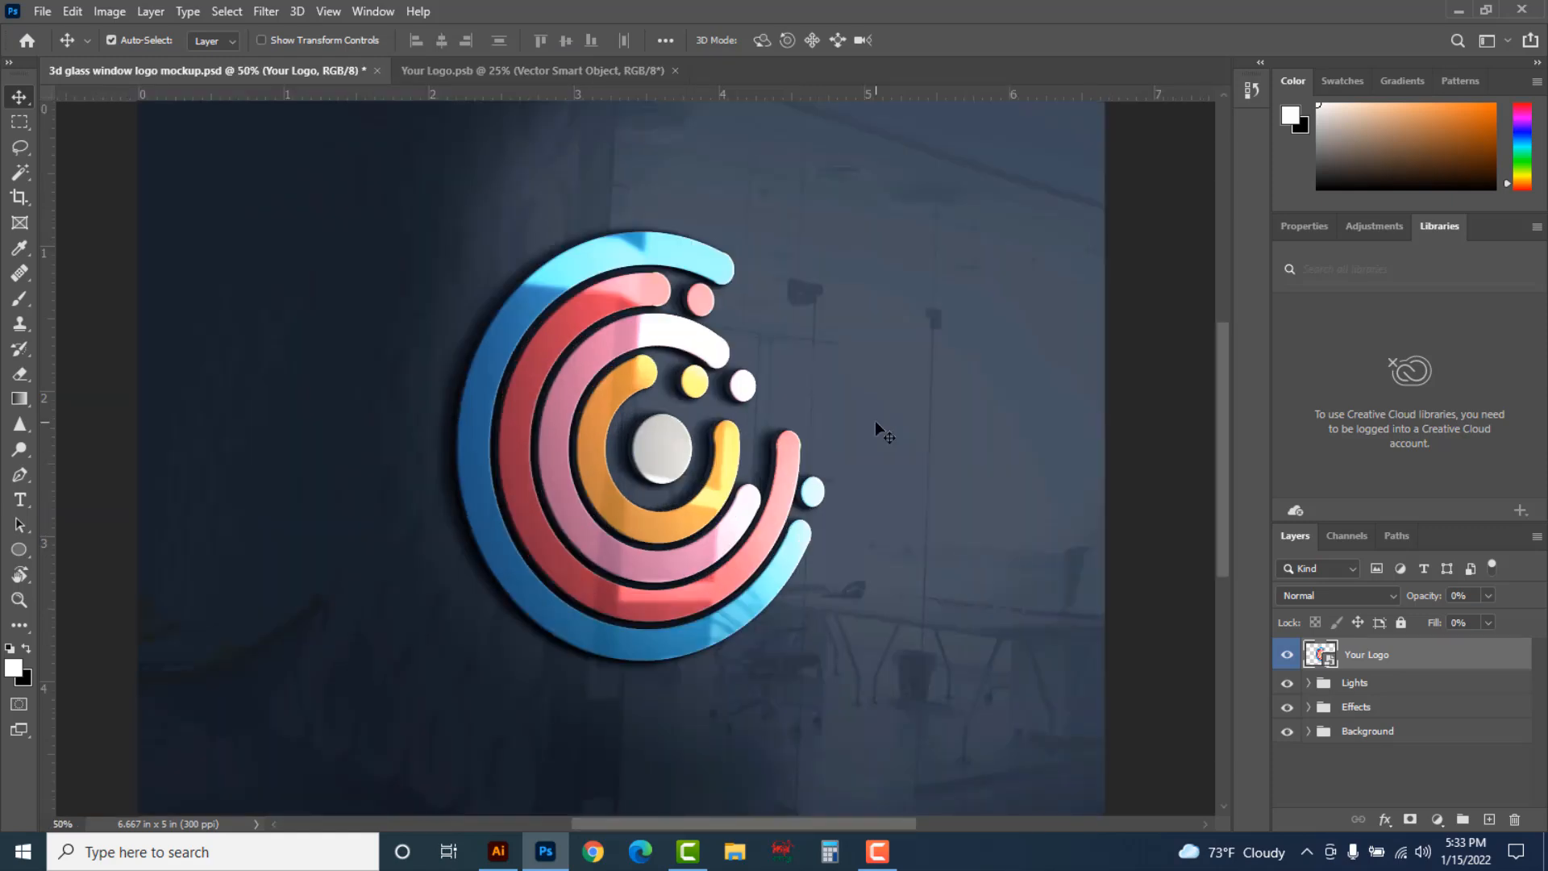